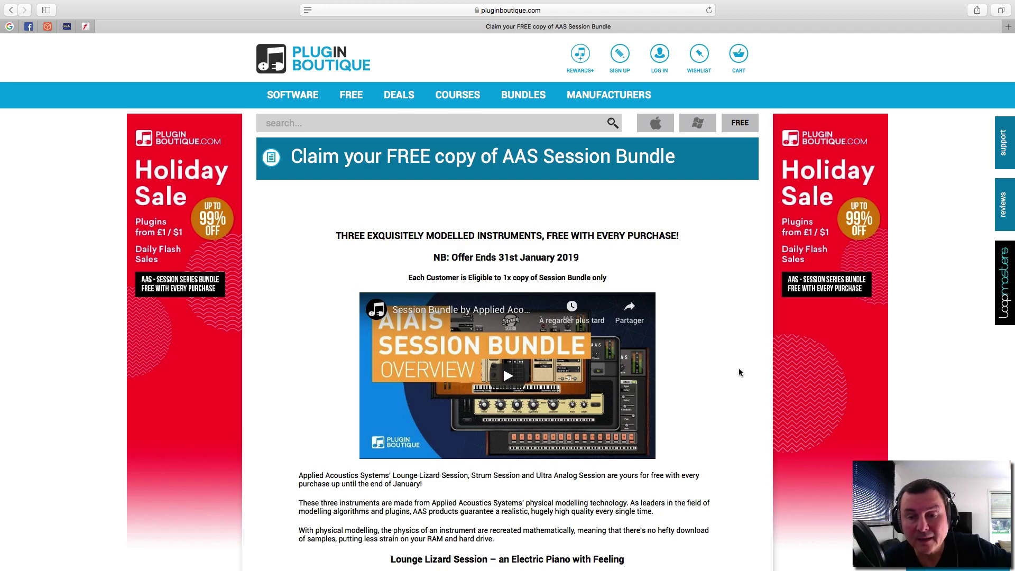
Read through the AAS Session Bundle offer page's descriptions of Lounge Lizard Session, Strum Session and Ultra Analog Session
scroll(732, 349, down, 2)
scroll(719, 334, up, 2)
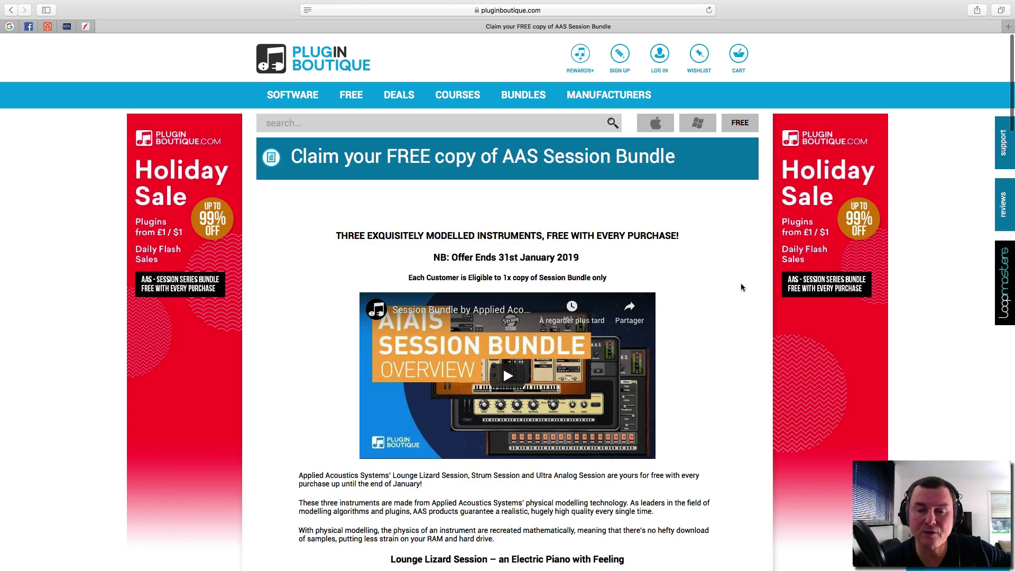
scroll(741, 287, down, 5)
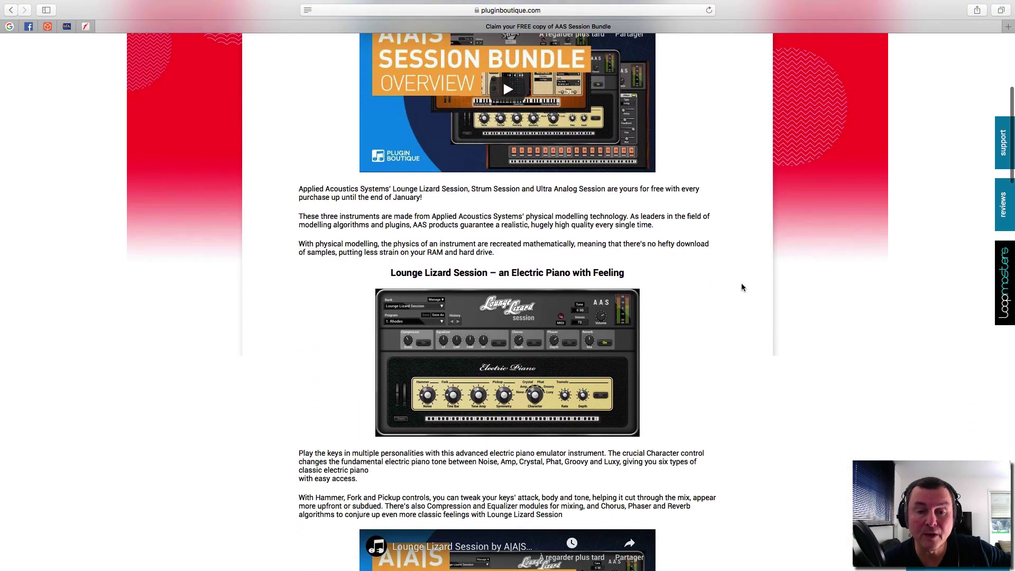
scroll(742, 286, down, 3)
scroll(742, 285, down, 1)
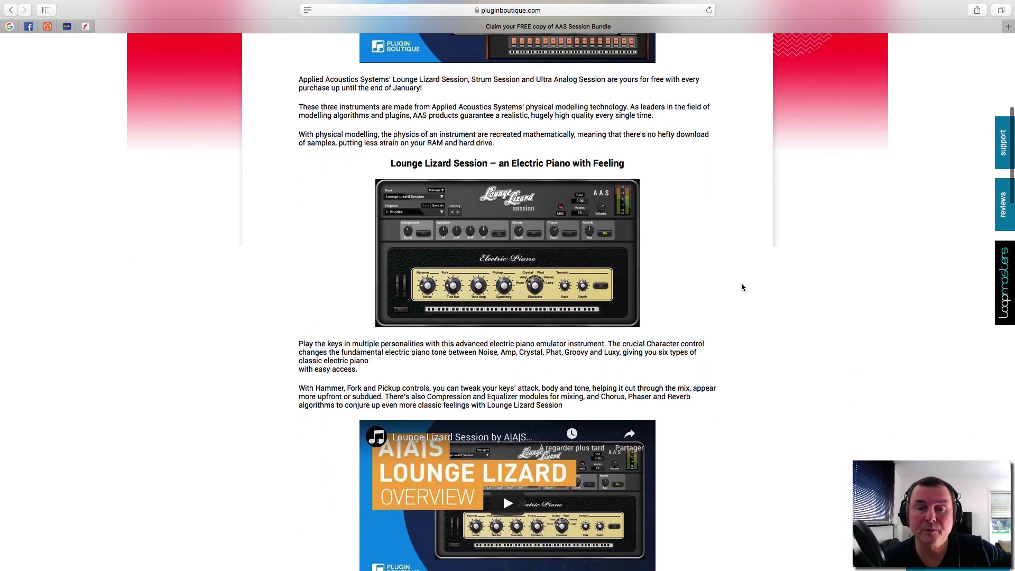
scroll(742, 286, down, 1)
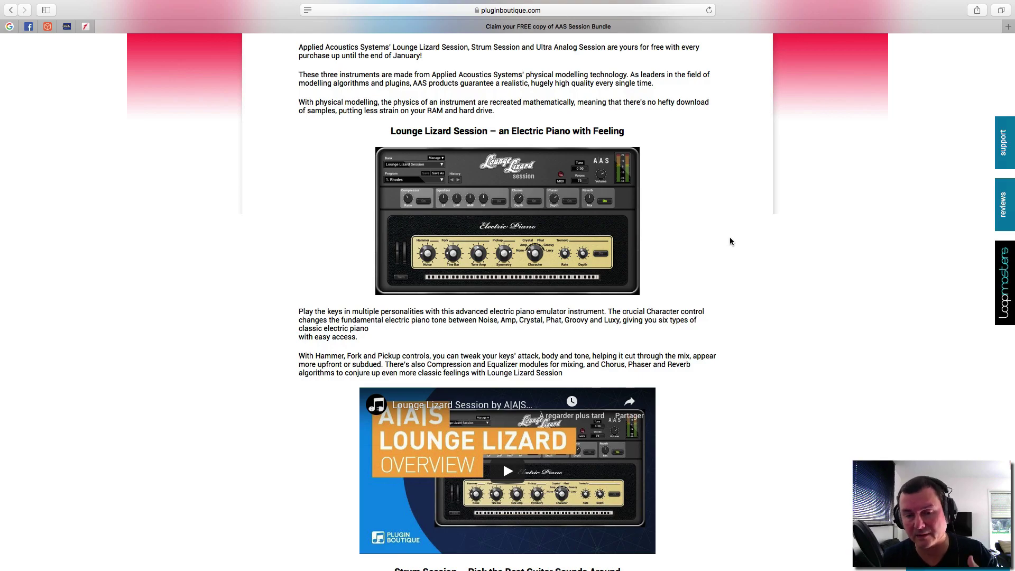
scroll(737, 234, down, 2)
scroll(752, 241, down, 10)
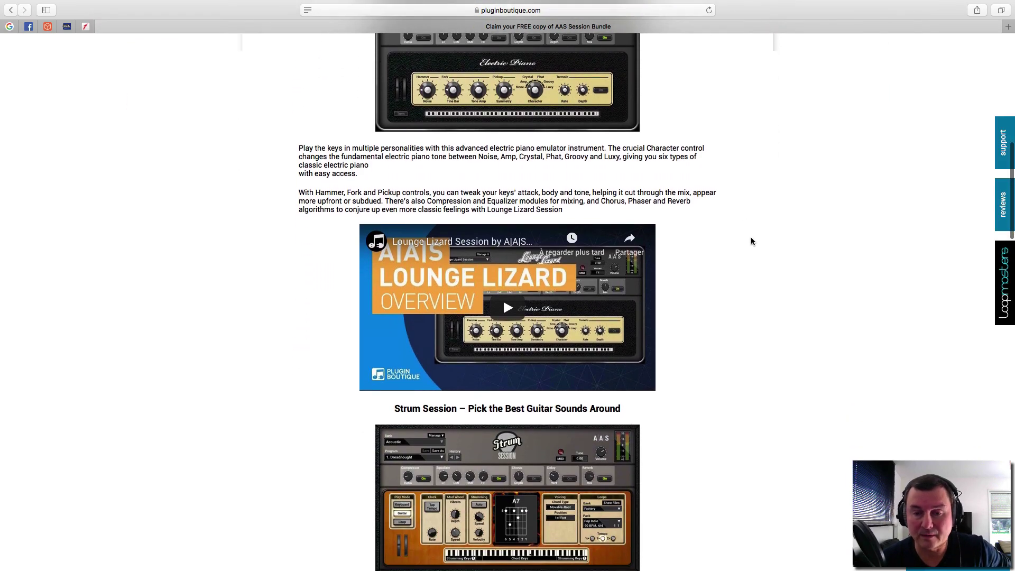
scroll(751, 239, down, 2)
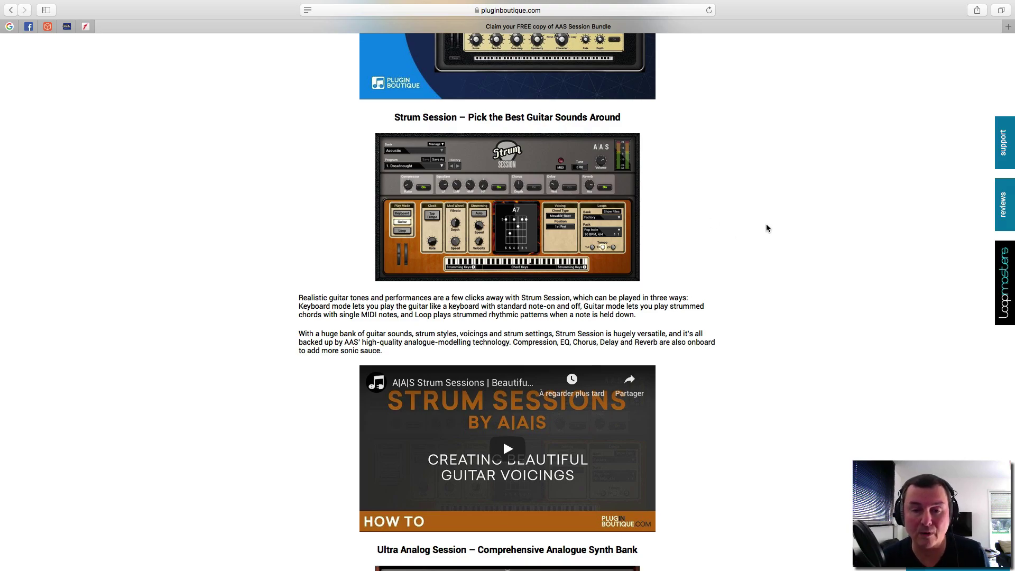
scroll(776, 229, down, 6)
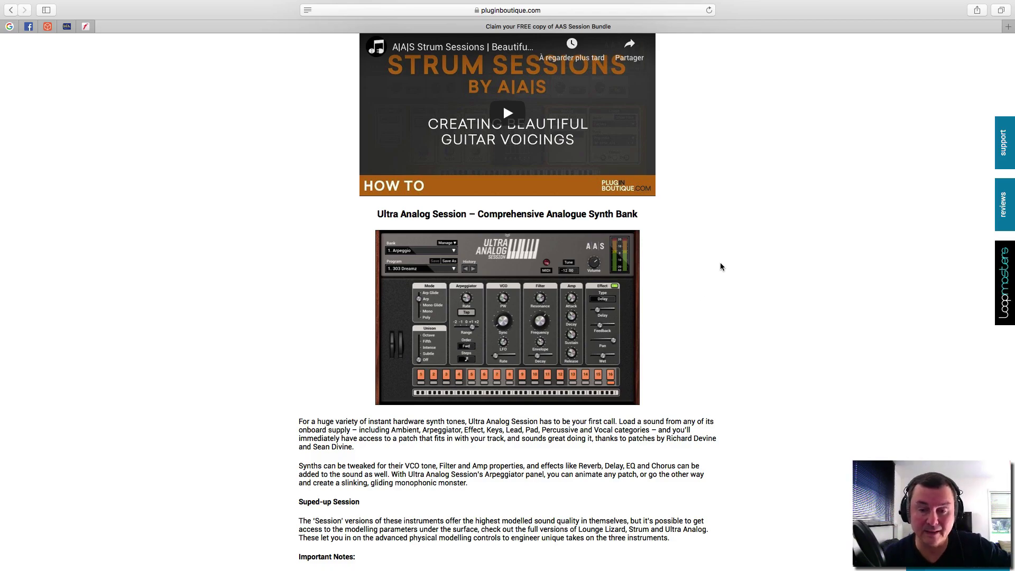
scroll(727, 270, down, 3)
scroll(750, 272, up, 15)
scroll(787, 278, up, 3)
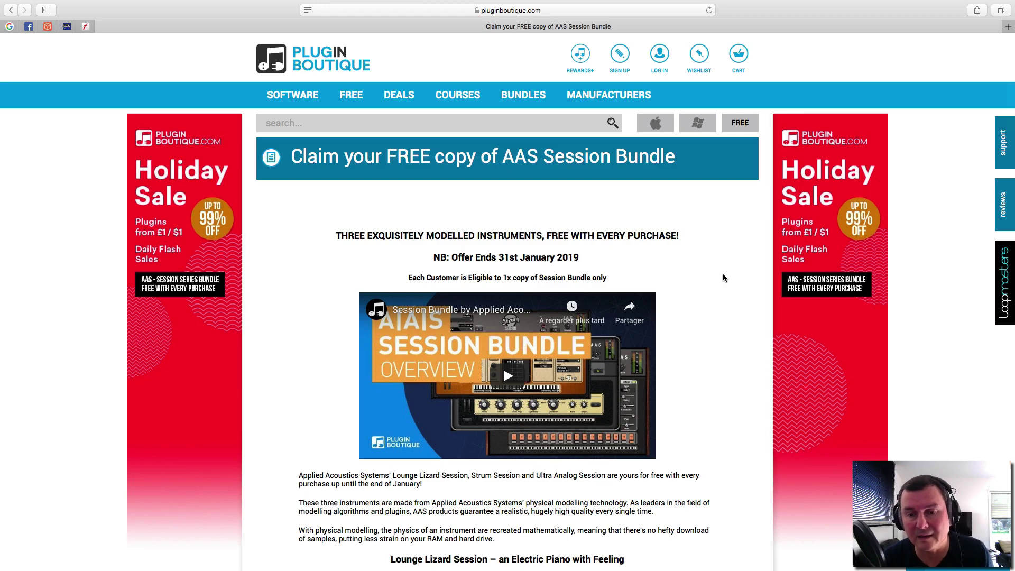
Review the important notes and the instructions for claiming the free AAS Session Bundle
scroll(723, 277, down, 7)
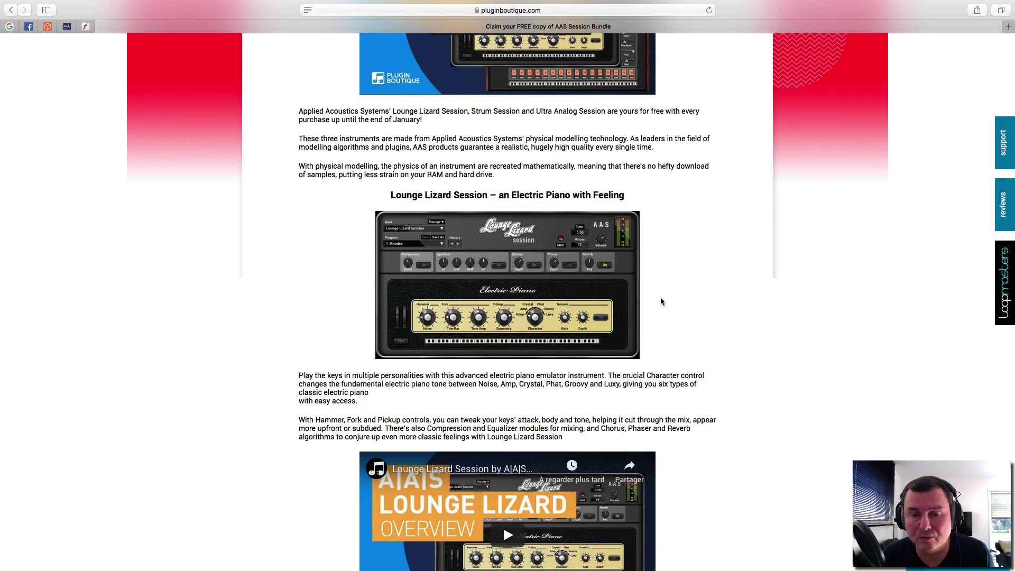
scroll(734, 317, up, 7)
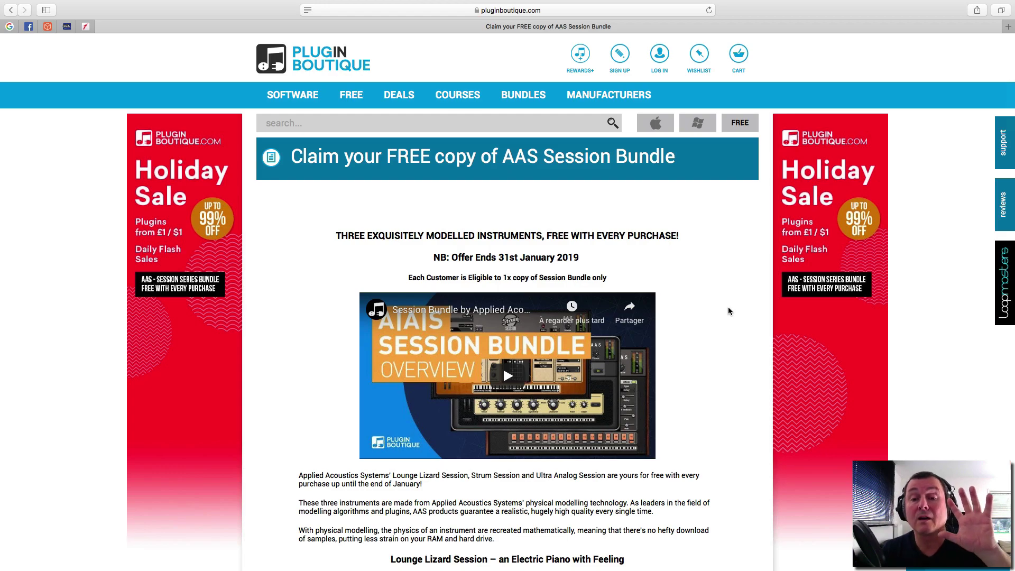
scroll(728, 310, down, 1)
scroll(728, 311, down, 8)
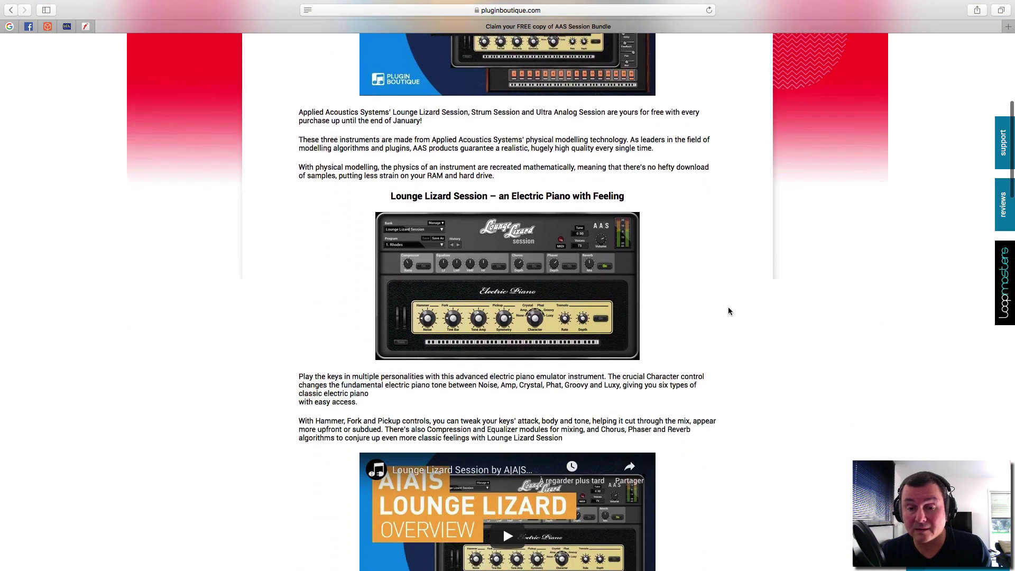
scroll(729, 310, down, 20)
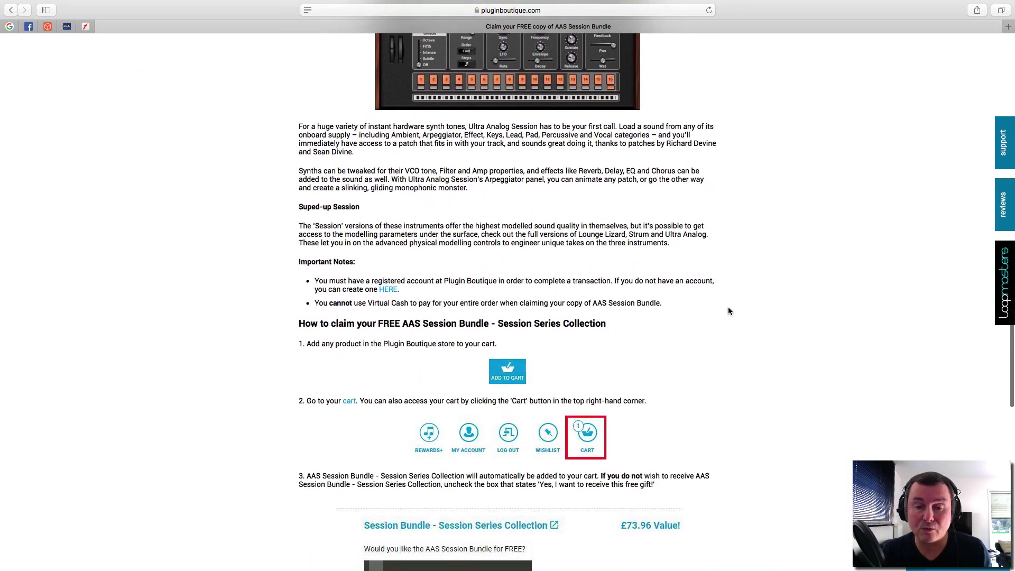
scroll(729, 309, down, 1)
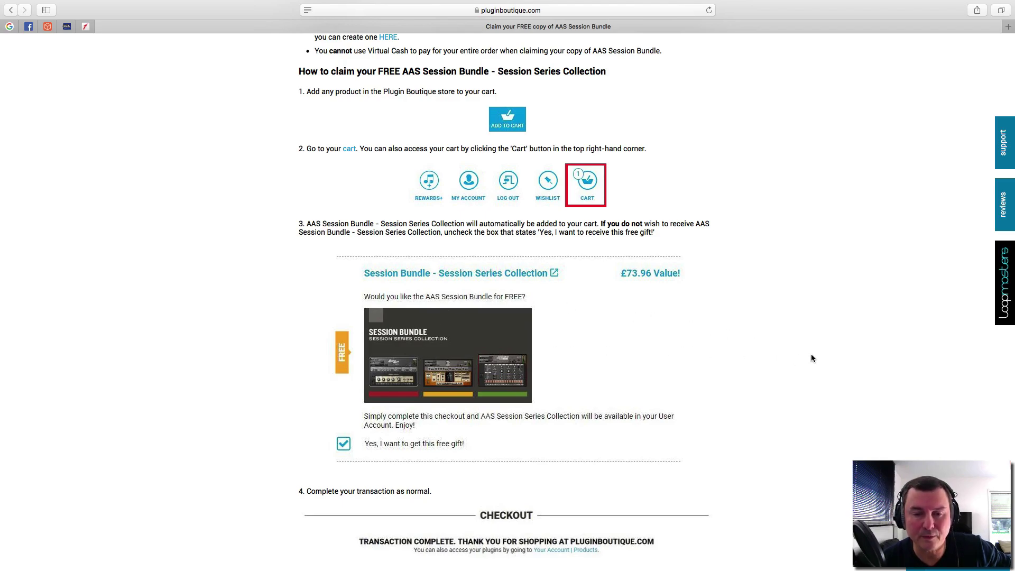
scroll(811, 355, up, 20)
scroll(812, 360, up, 3)
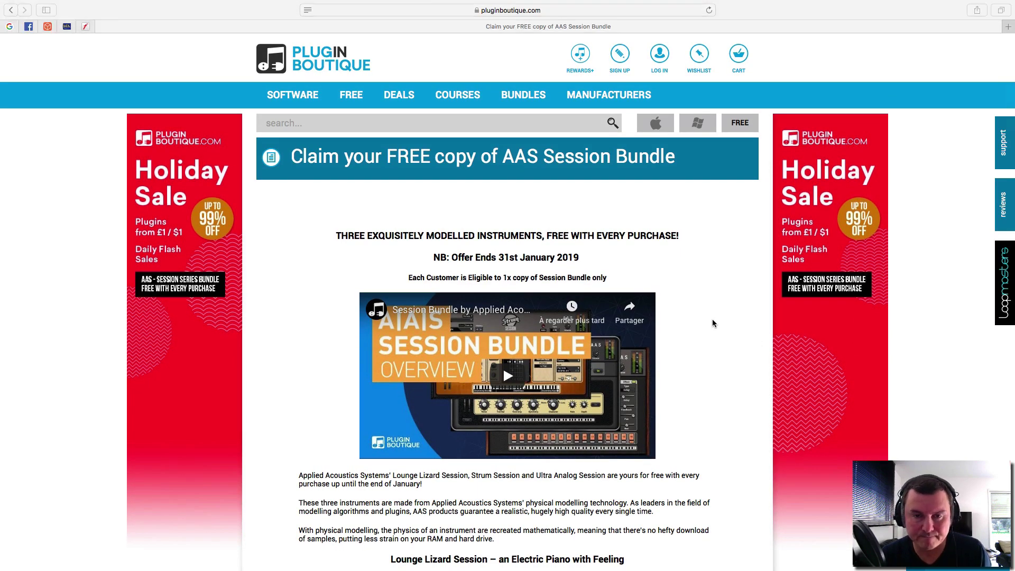
Switch to Ableton Live, load the Lounge Lizard Session 4 plug-in onto the first MIDI track and reposition its window
key(super+Tab)
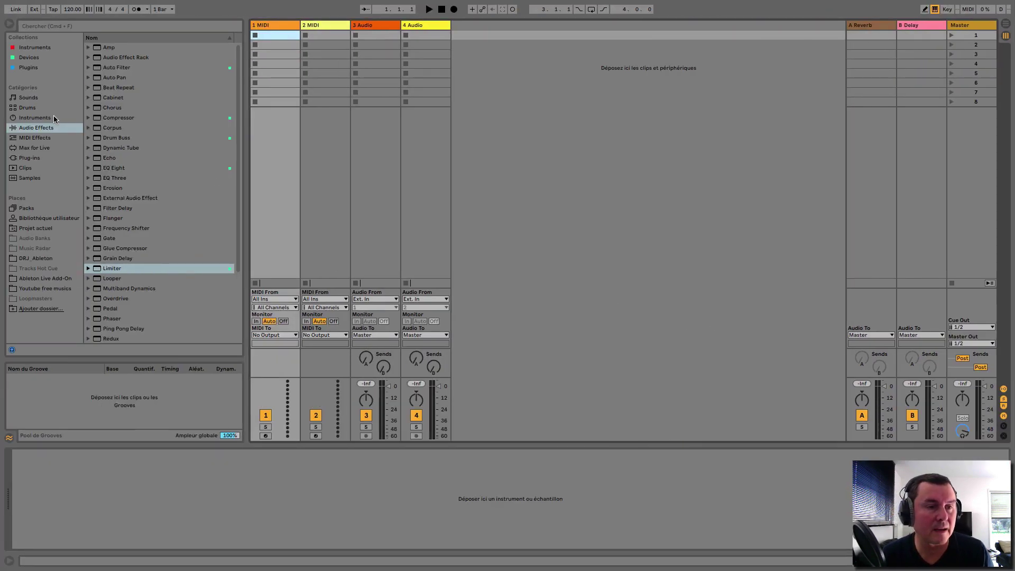
click(29, 118)
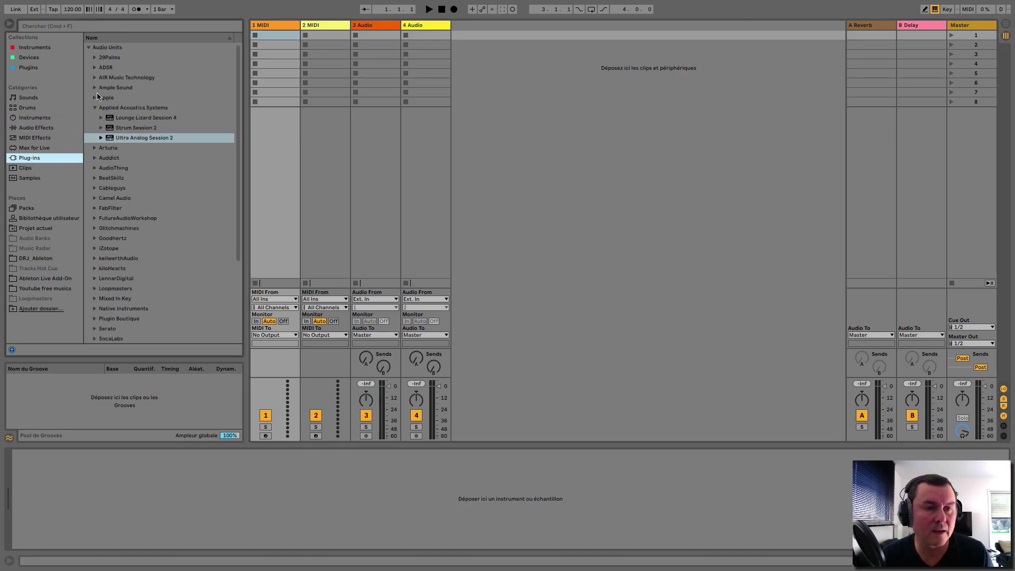
click(128, 109)
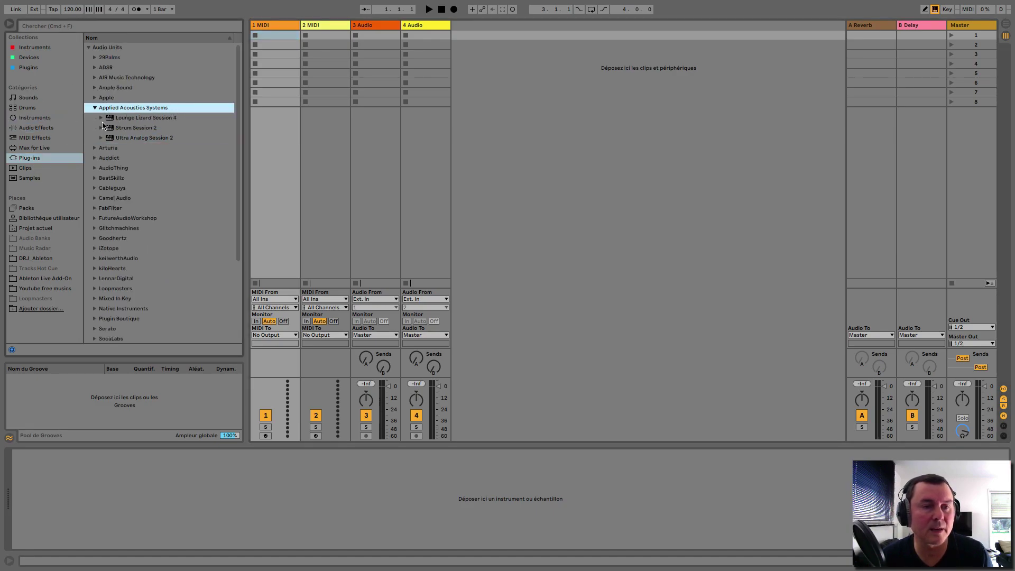
drag(136, 119, 271, 105)
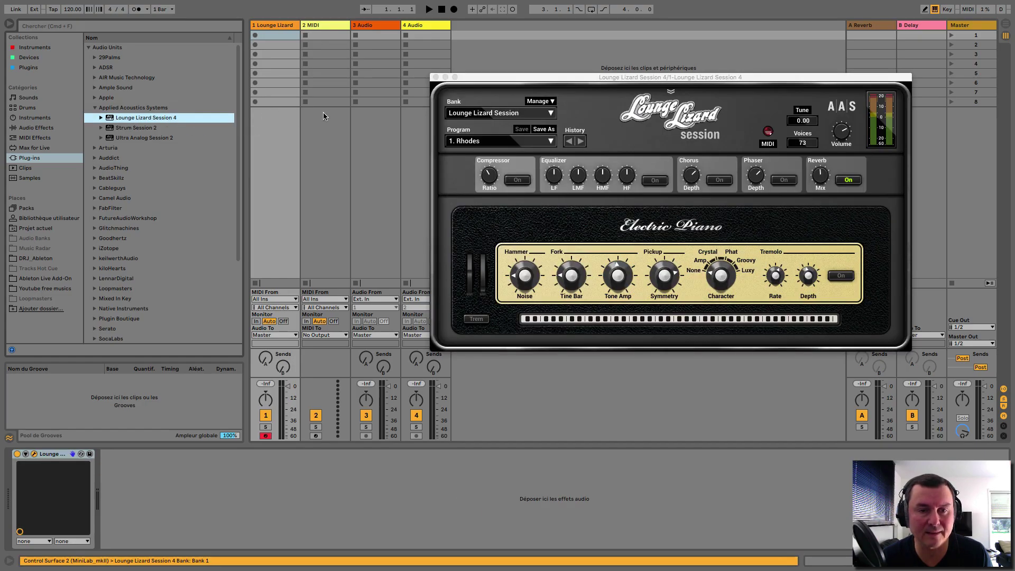
drag(478, 84, 354, 38)
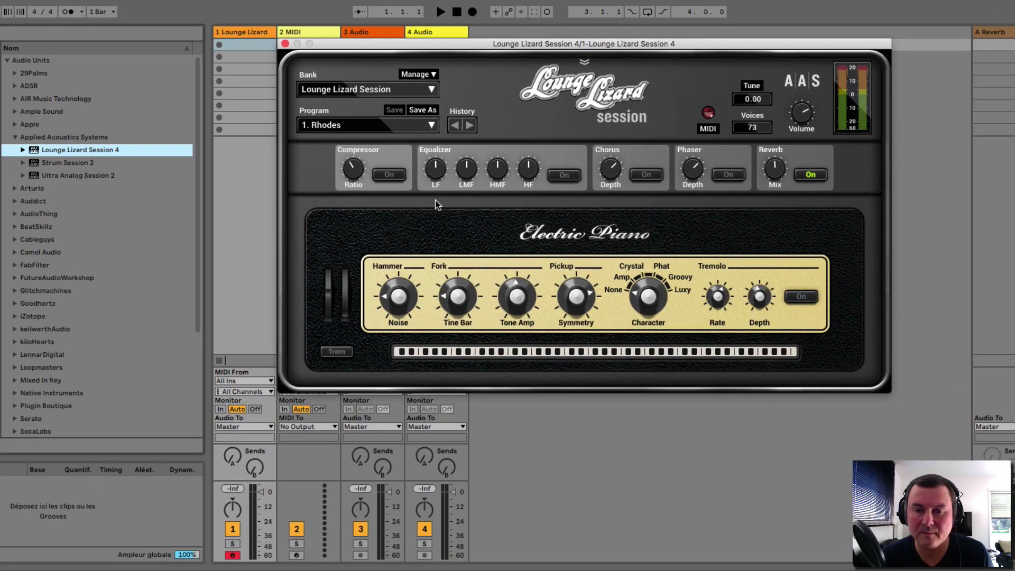
Try out Lounge Lizard's equalizer LMF level and modulation wheels, and look through its program list
drag(466, 168, 469, 158)
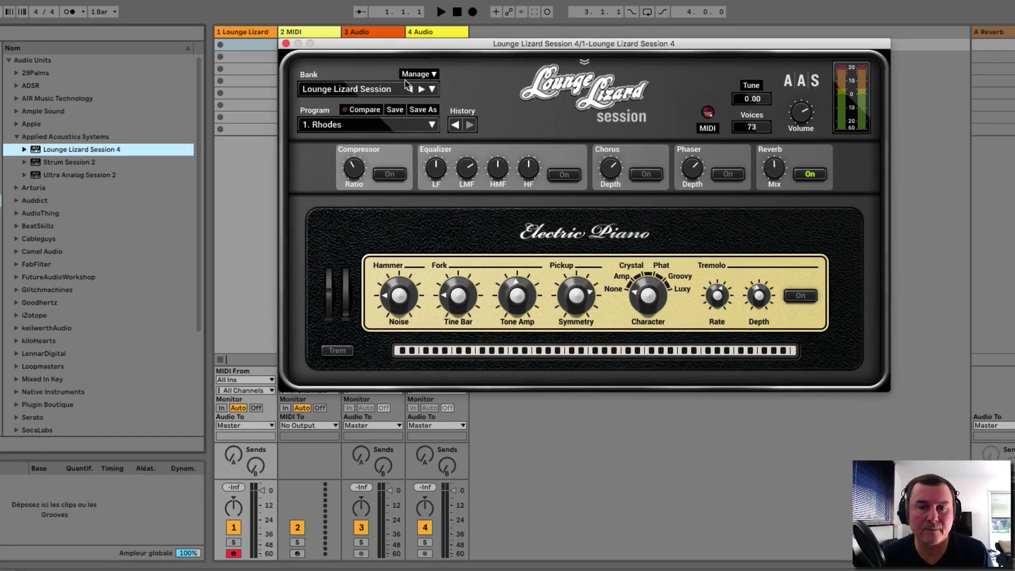
click(334, 125)
scroll(358, 355, down, 1)
scroll(357, 338, up, 1)
click(501, 129)
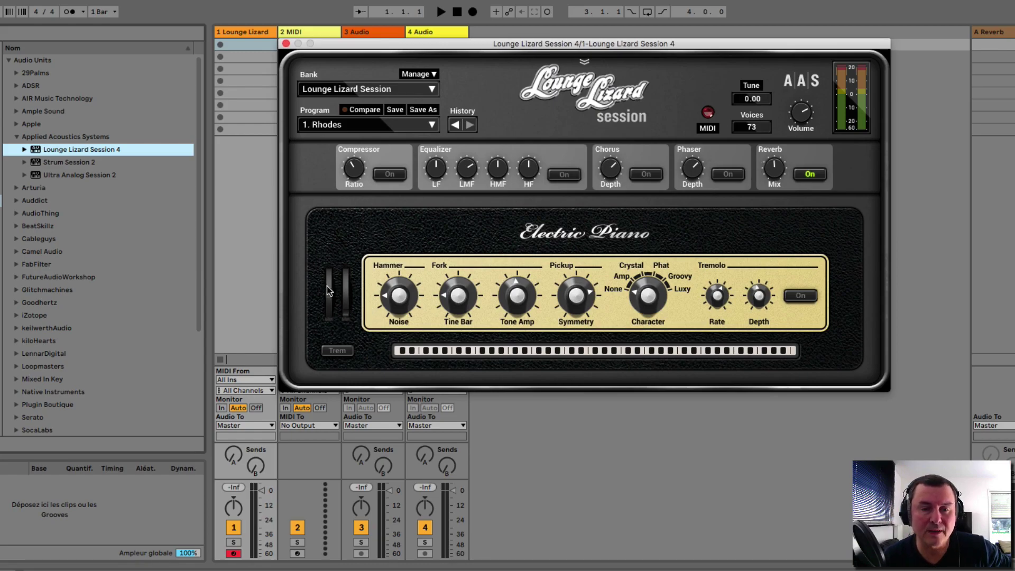
drag(327, 287, 342, 302)
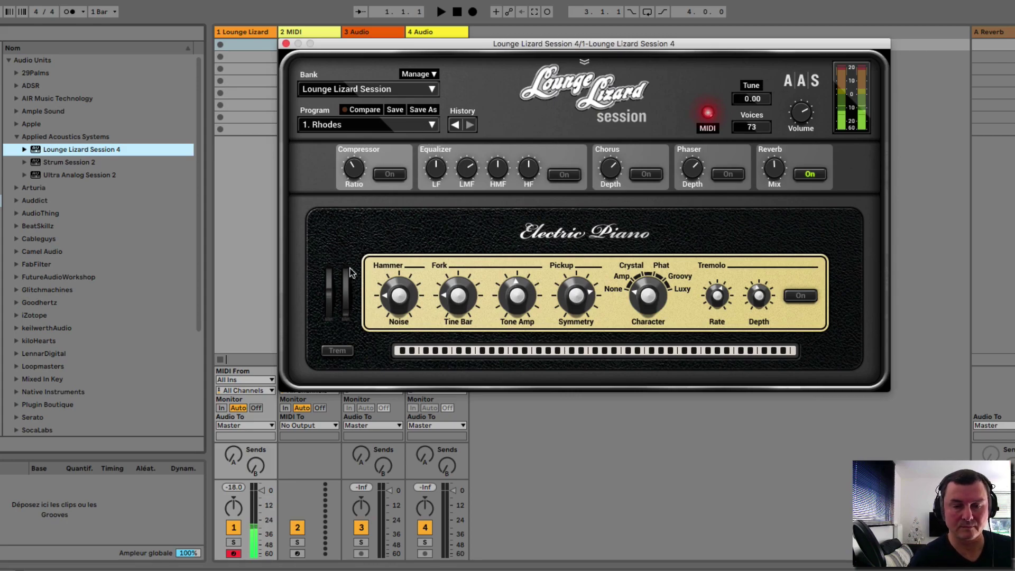
Audition the Lounge Lizard programs in sequence, from Rhodes Tremolo through to EP Bass
click(395, 126)
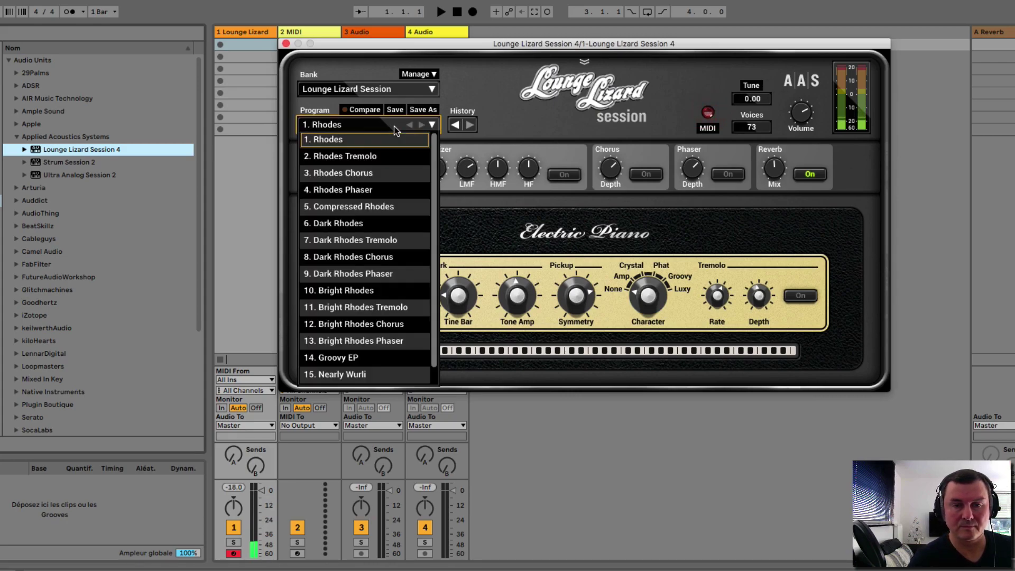
click(382, 155)
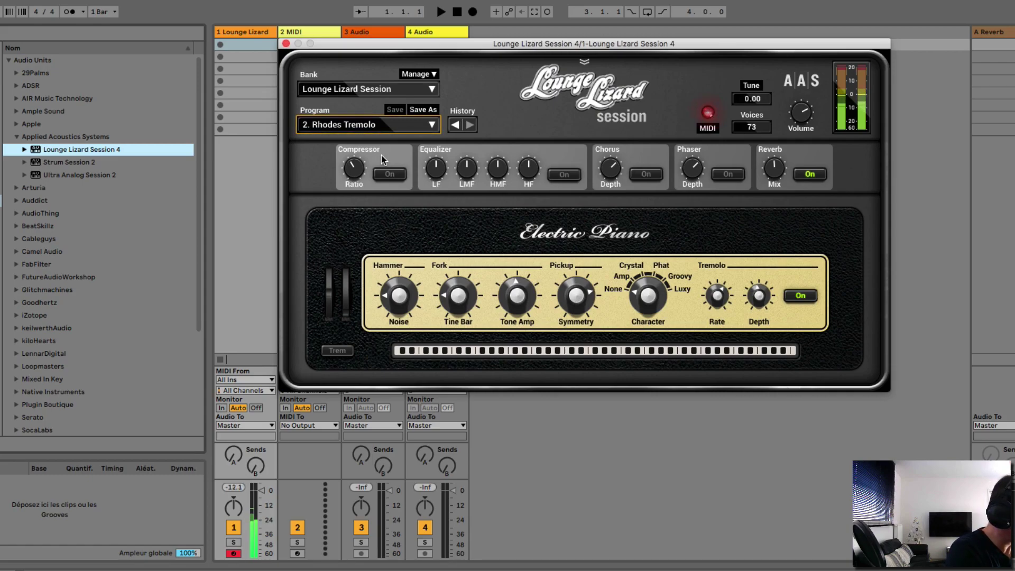
key(Down)
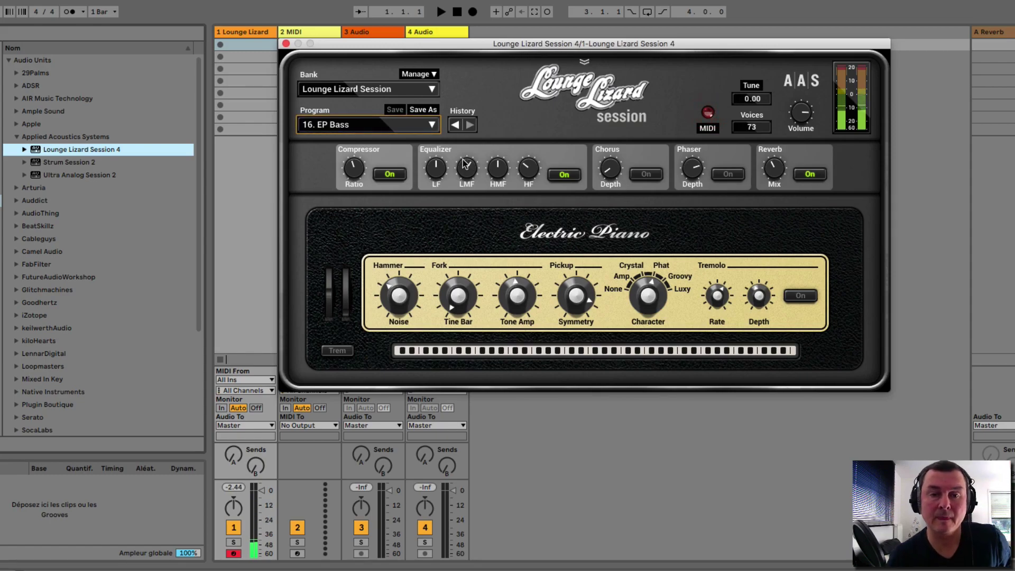
Reload the Rhodes program and raise its hammer noise, fork tine bar, tone amp and pickup symmetry levels
click(351, 124)
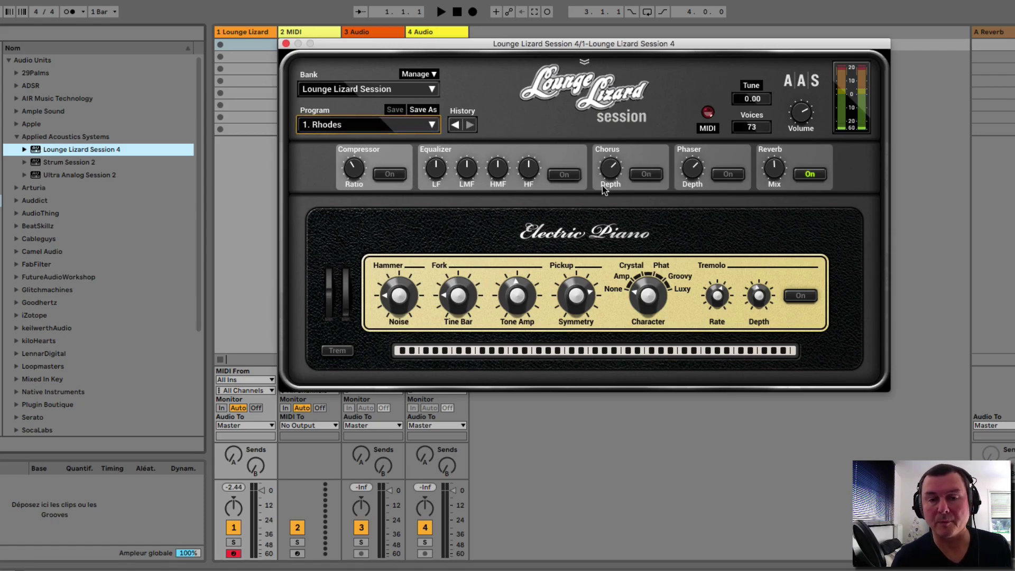
drag(403, 302, 403, 283)
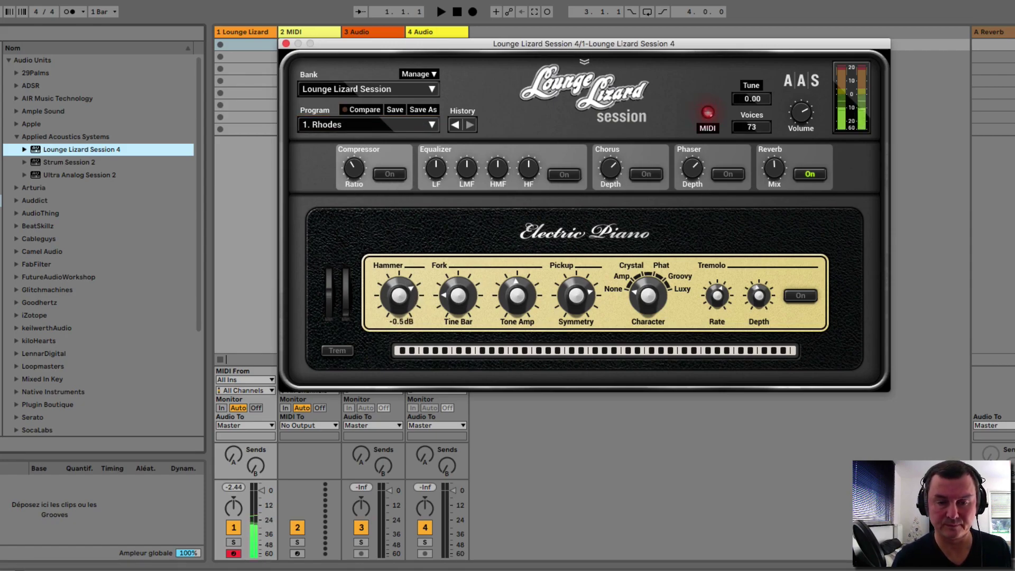
drag(458, 310, 458, 281)
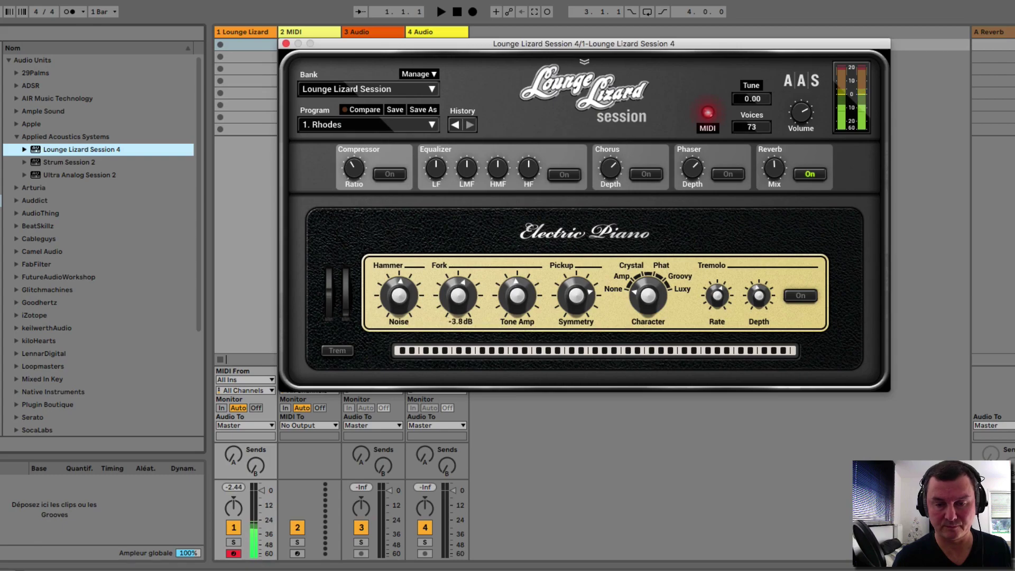
drag(517, 296, 518, 283)
drag(576, 296, 576, 292)
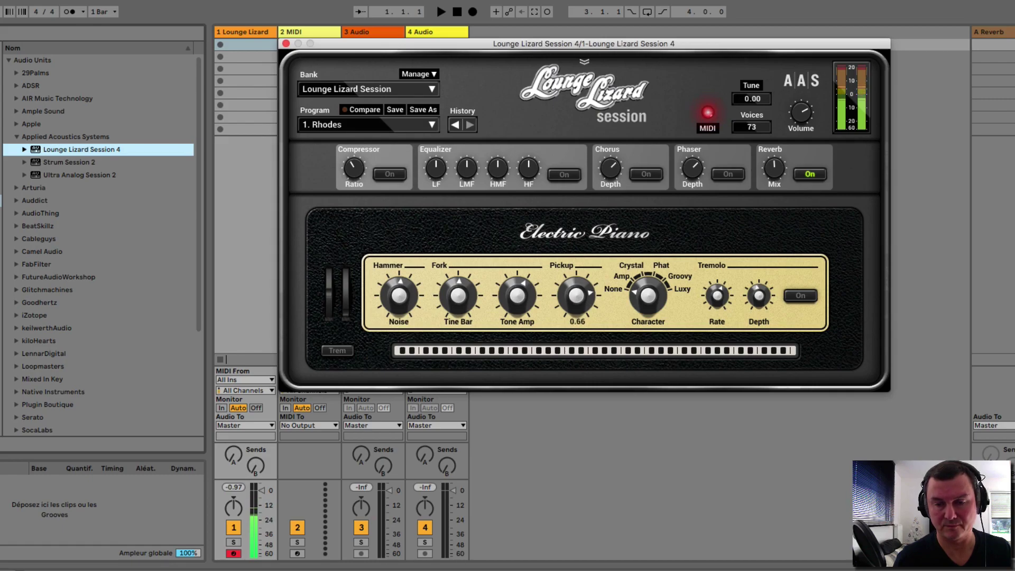
Set the electric piano's Character to Luxy, adjust the tremolo and turn on the tremolo and chorus effects
drag(648, 296, 644, 325)
drag(704, 300, 758, 300)
click(800, 295)
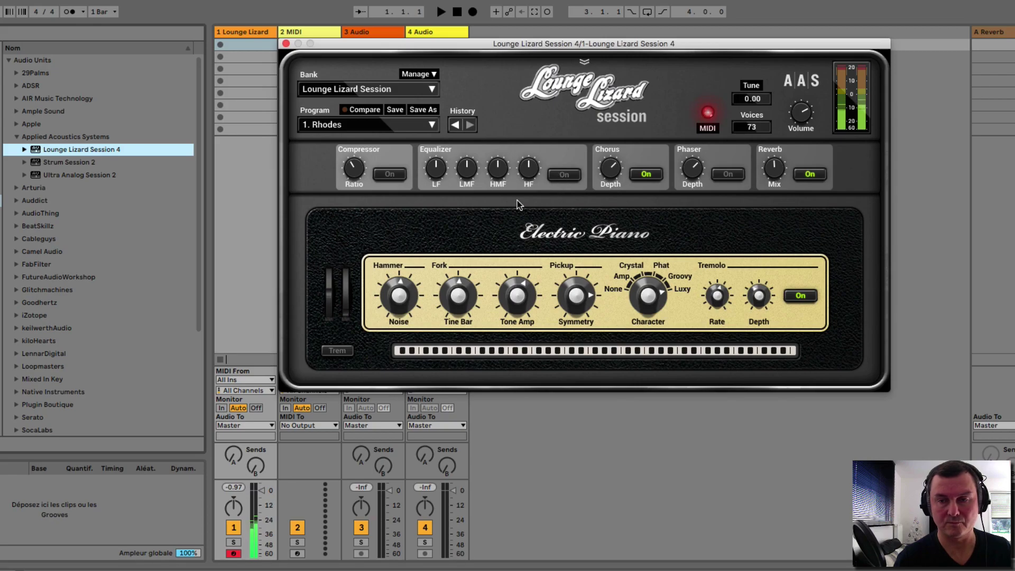
Close the Lounge Lizard window, then enlarge the mixer section and hide the tracks' input/output routing
click(285, 43)
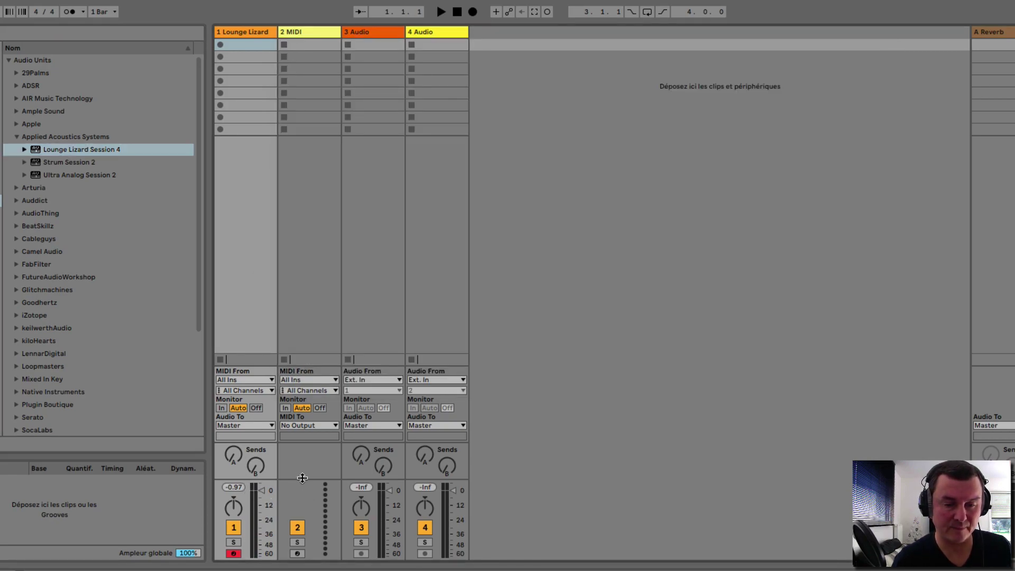
drag(303, 353, 302, 245)
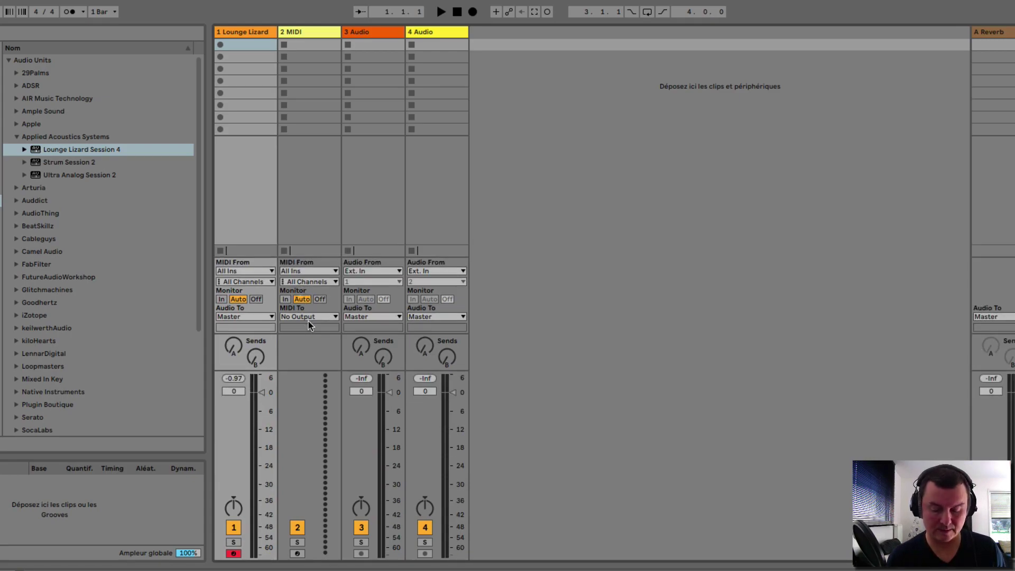
key(super+alt+i)
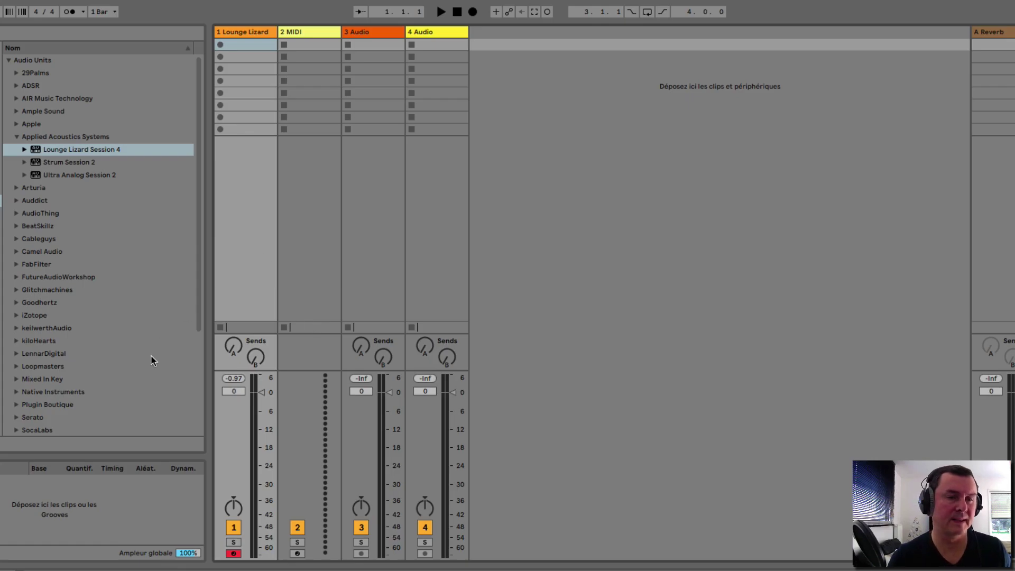
Load Strum Session 2 onto the first track in place of Lounge Lizard and switch its bank to Electric
double_click(75, 163)
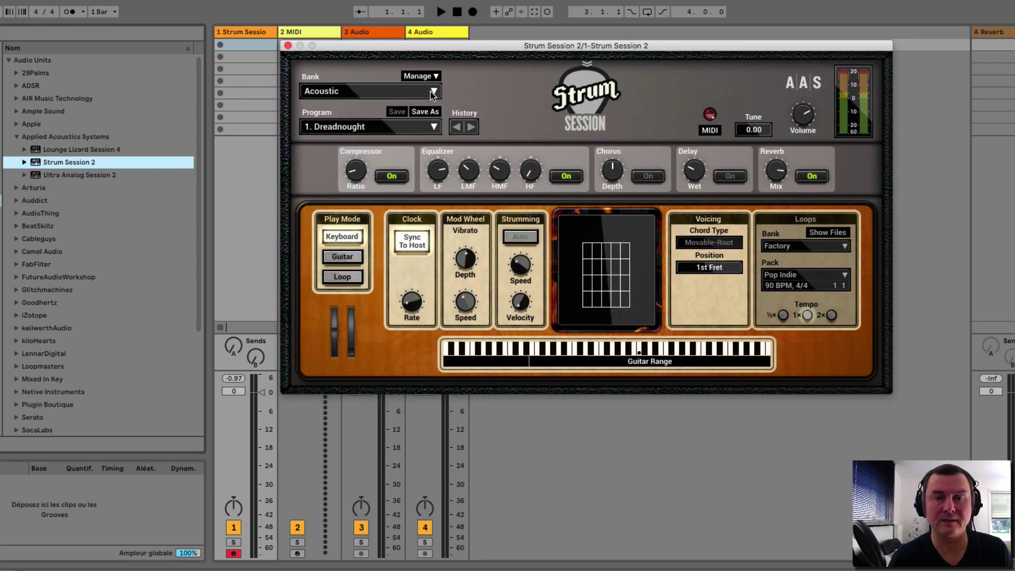
click(431, 91)
click(338, 113)
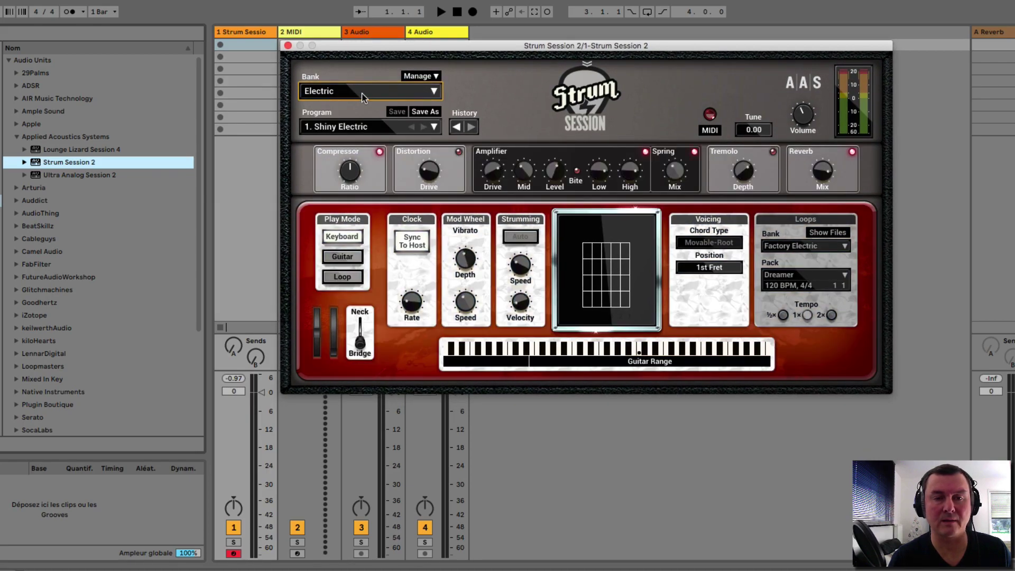
Switch the Strum Session bank to Acoustic and look through its program list, keeping the Dreadnought program loaded
click(363, 96)
click(360, 99)
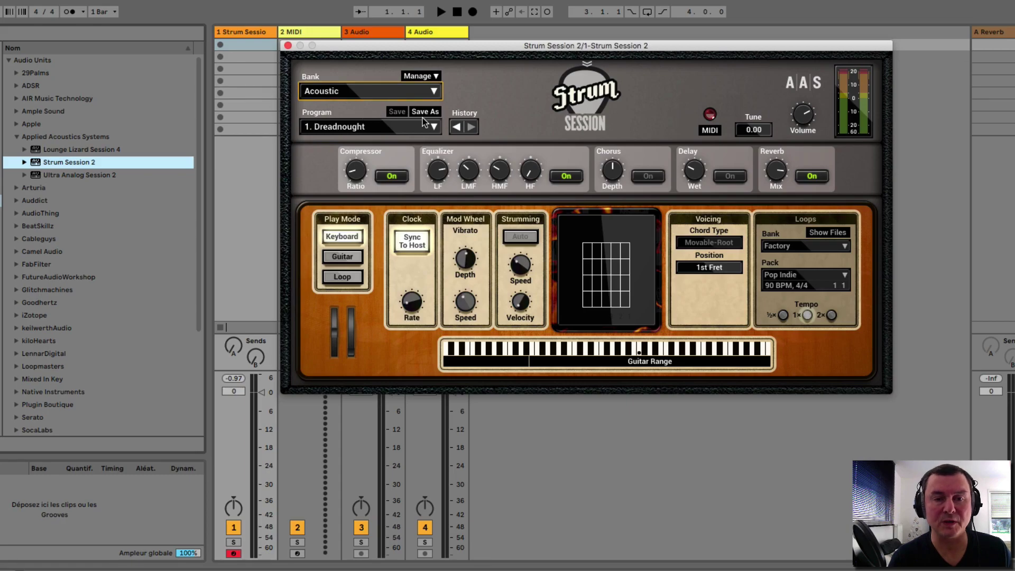
click(413, 128)
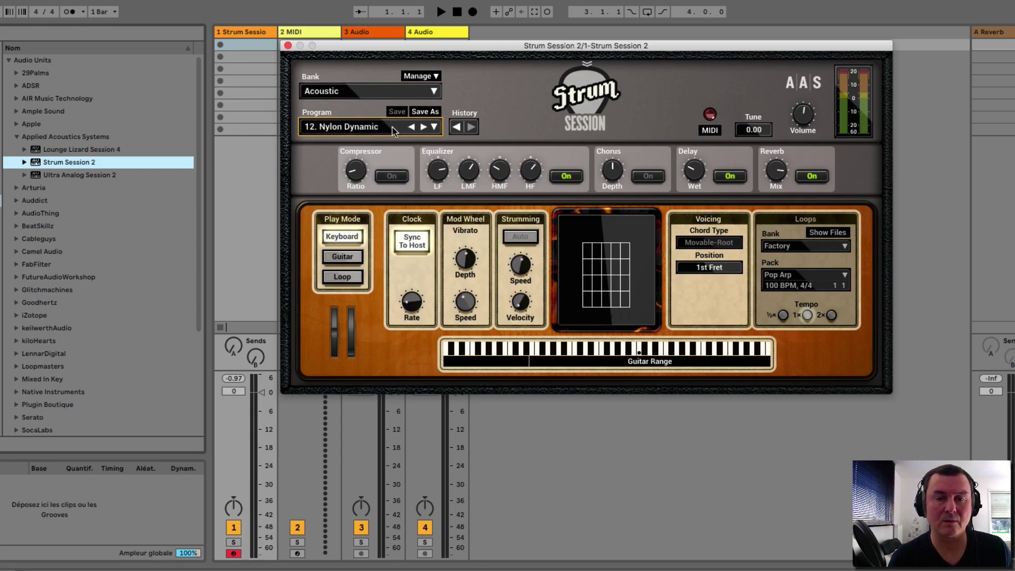
click(423, 128)
click(383, 128)
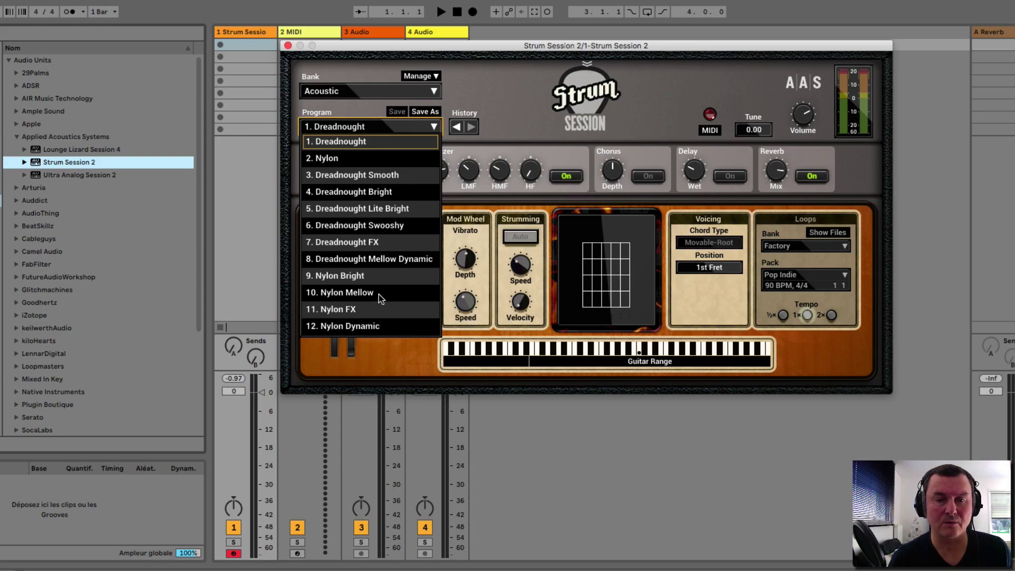
click(484, 97)
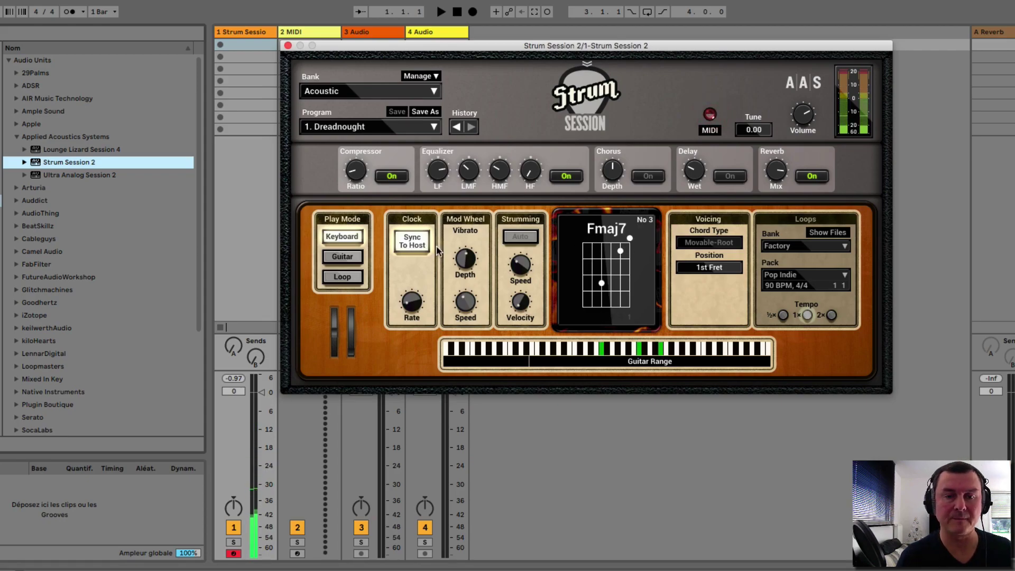
Audition the Nylon program and the Dreadnought variants from Dreadnought Smooth through Dreadnought Mellow Dynamic
click(393, 132)
click(385, 157)
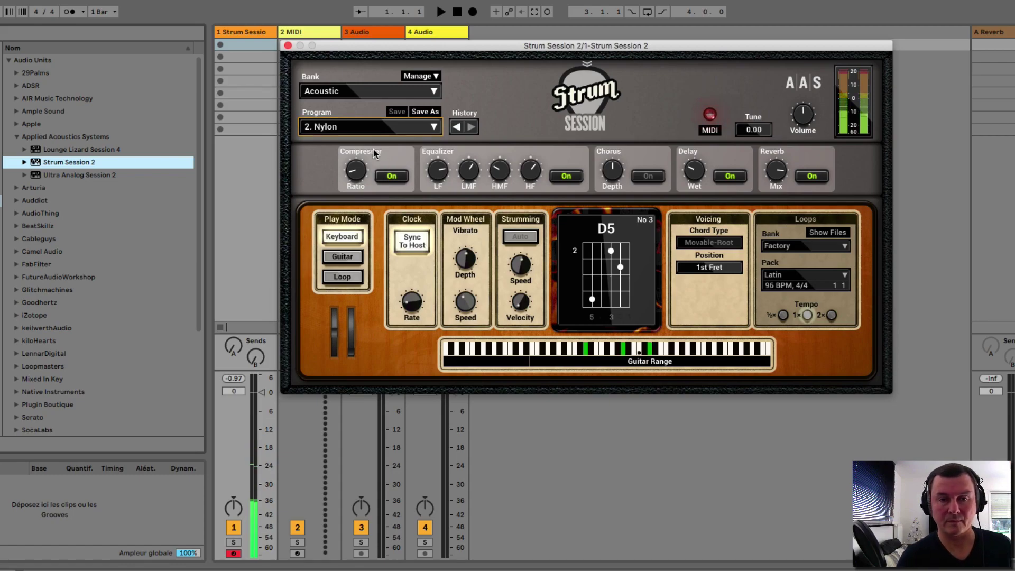
click(410, 128)
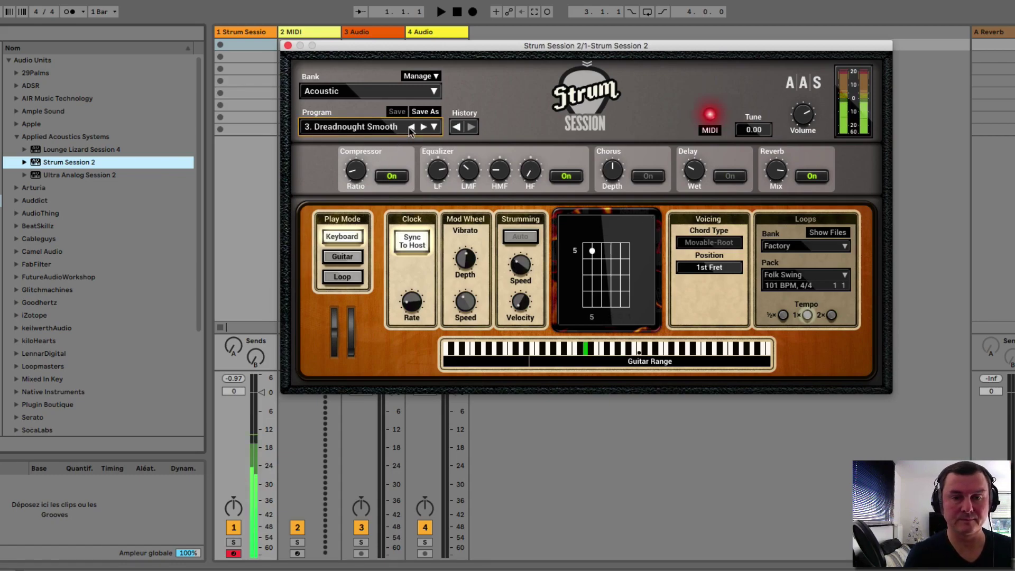
click(411, 129)
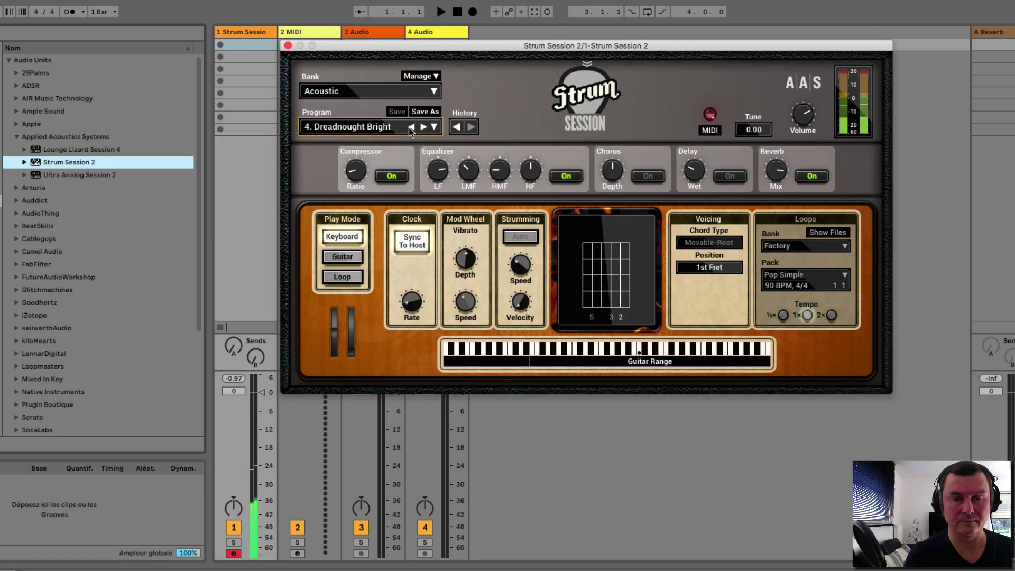
click(411, 129)
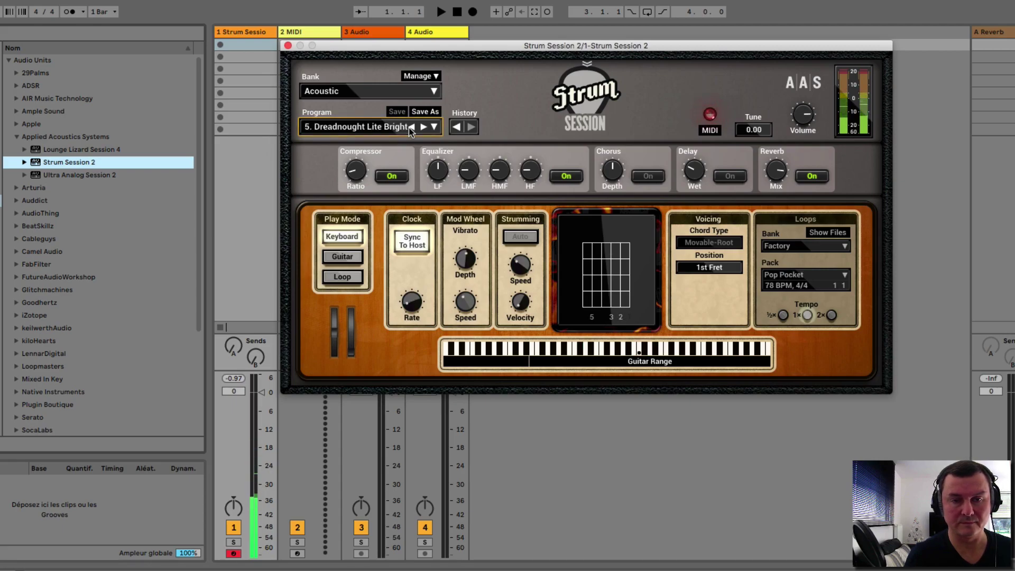
click(411, 129)
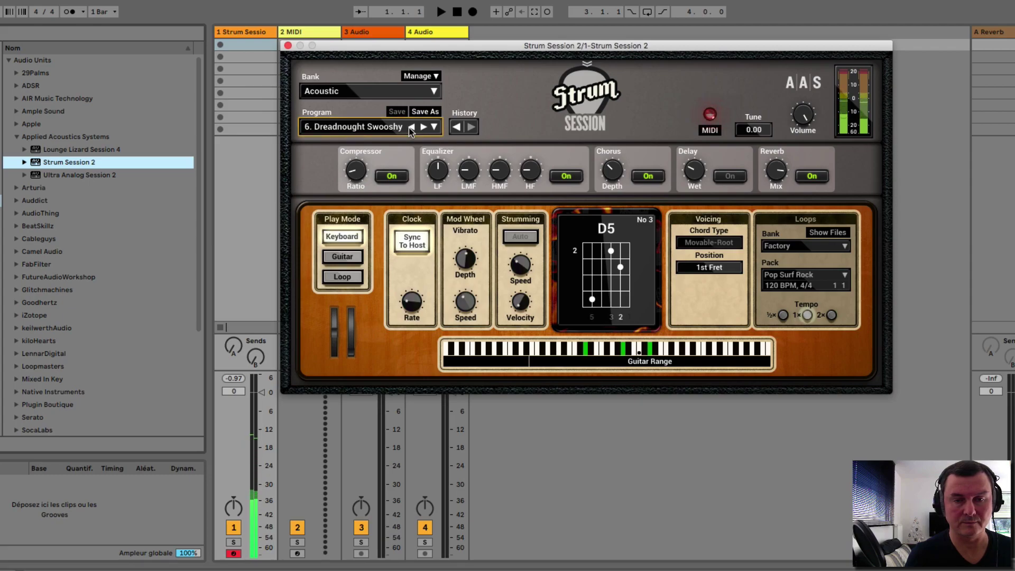
click(411, 129)
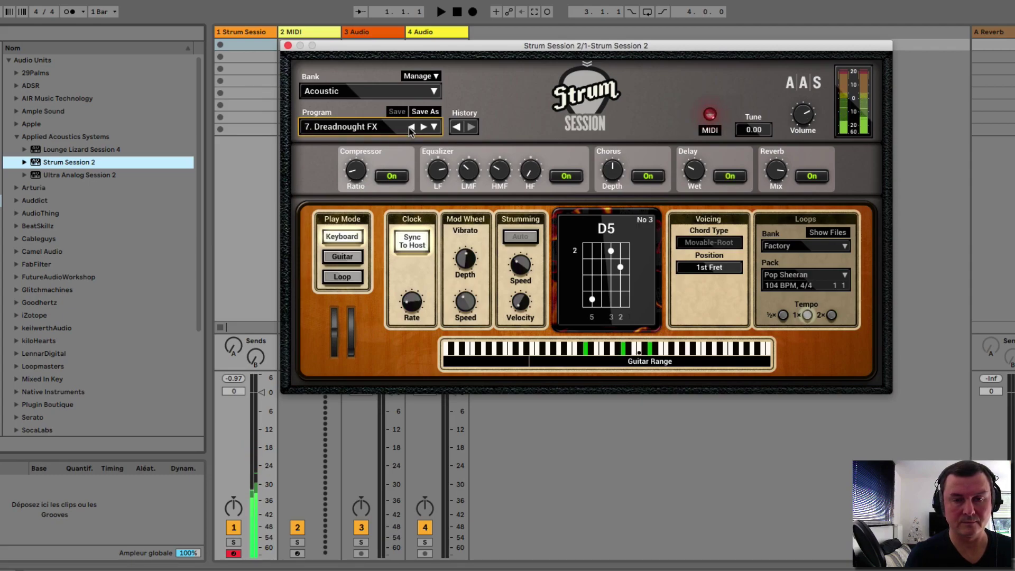
click(411, 129)
Audition the Nylon Bright, Nylon Mellow, Nylon FX and Nylon Dynamic programs one after another
click(411, 129)
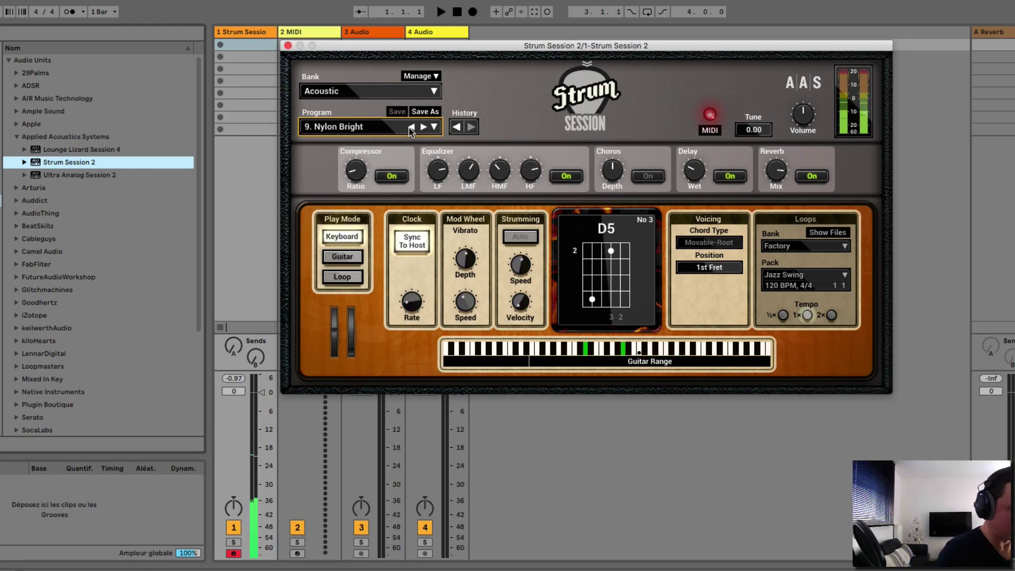
click(411, 129)
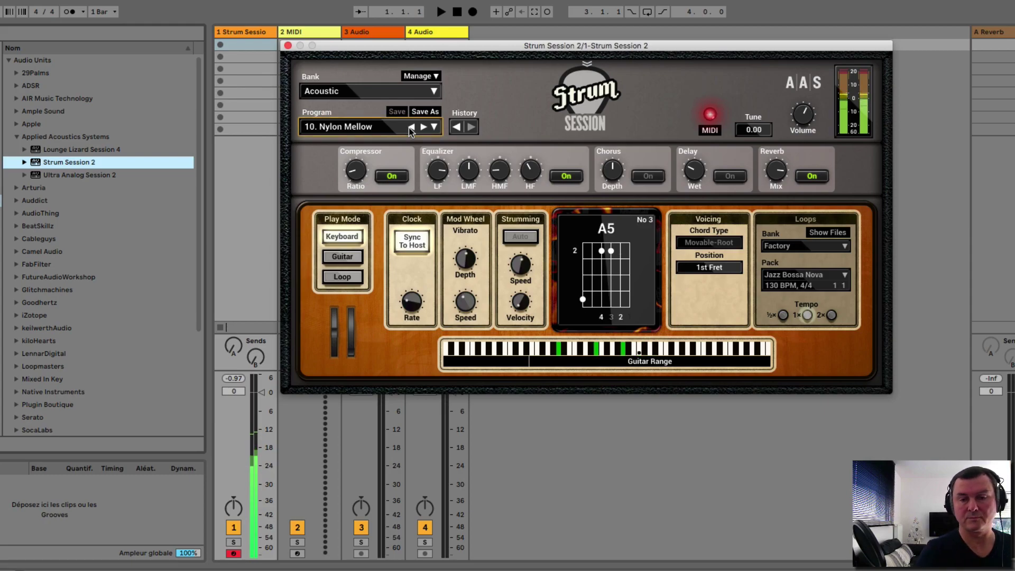
click(411, 128)
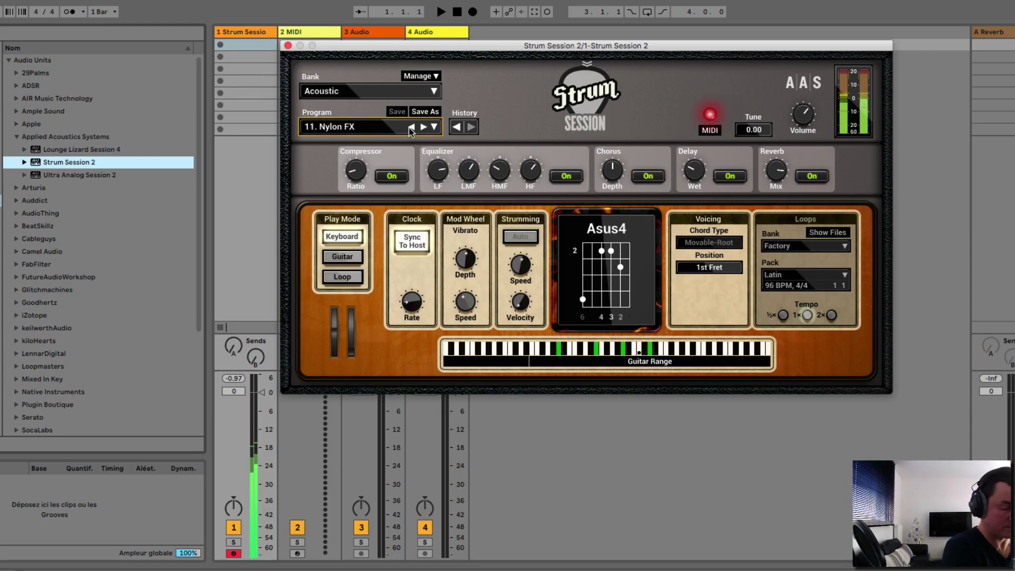
click(411, 128)
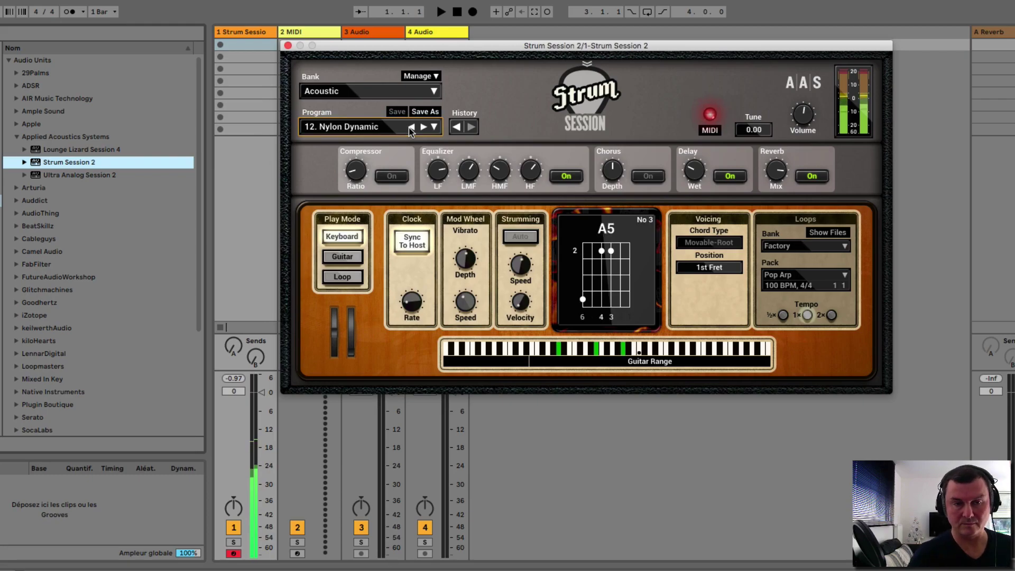
Reload the Nylon program and set the play mode to Guitar, comparing it briefly with Keyboard mode
click(388, 127)
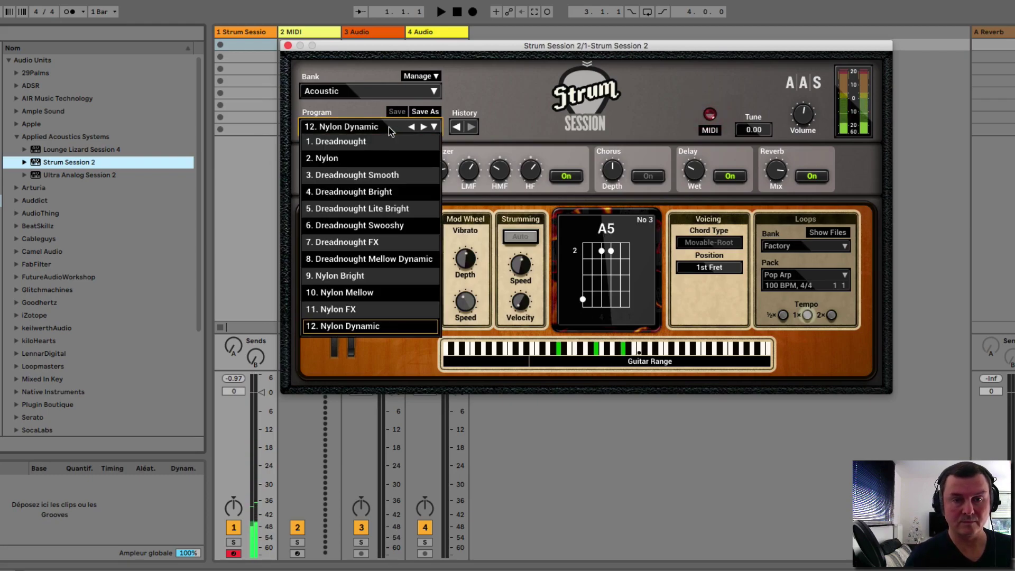
click(362, 159)
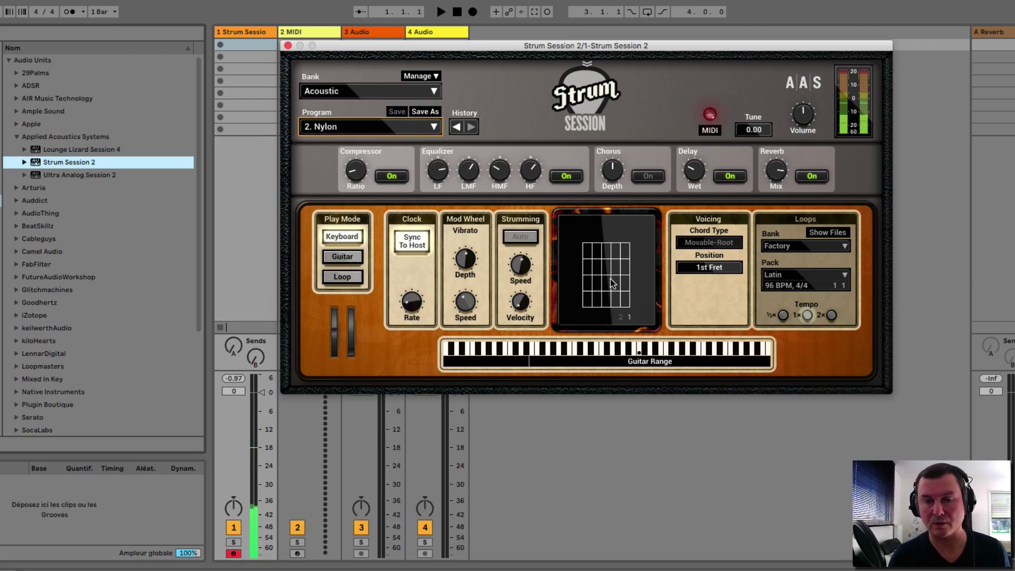
click(342, 256)
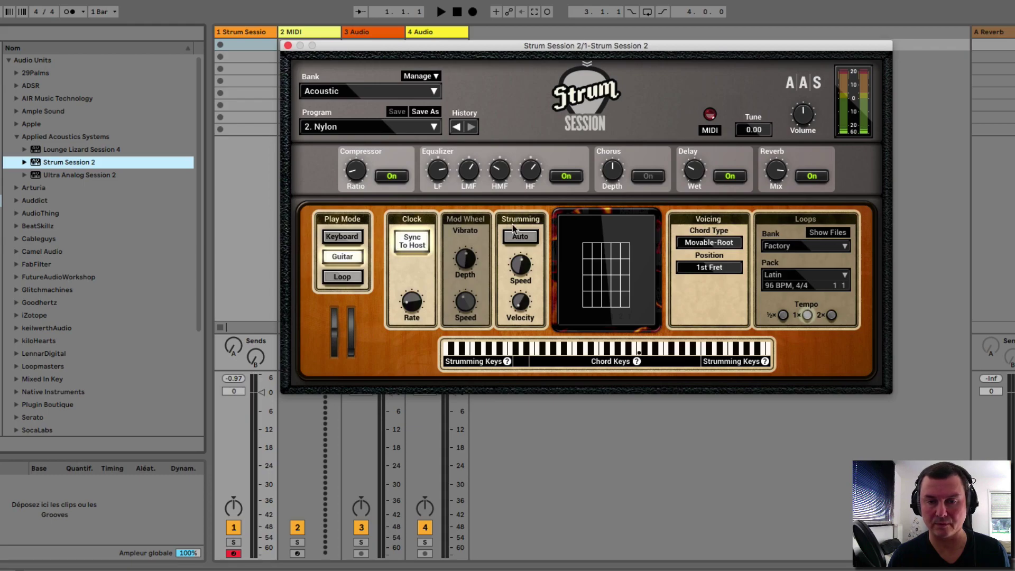
click(353, 241)
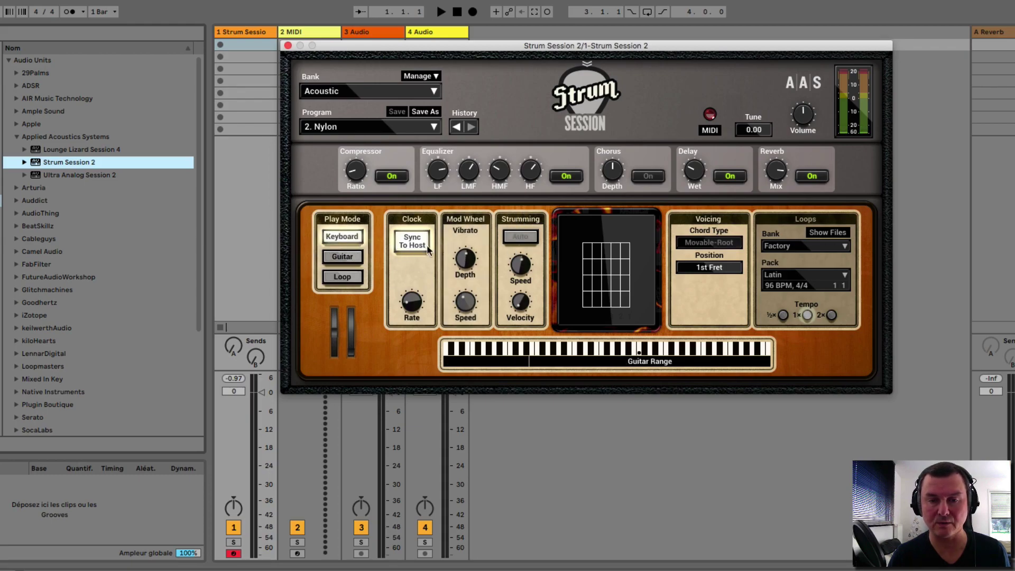
click(341, 256)
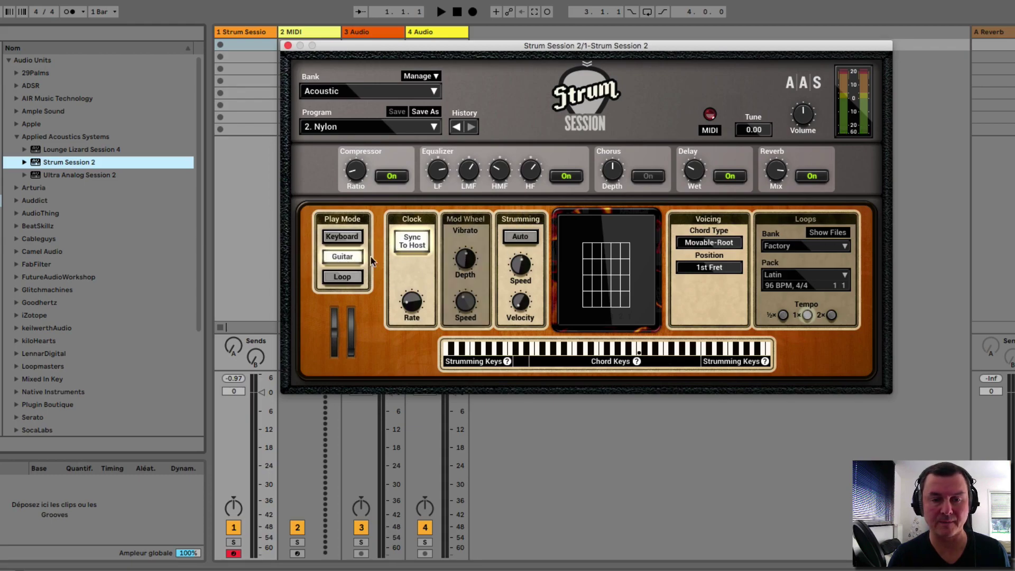
Turn on Auto strumming and adjust the strumming speed, keeping the Movable-Root chord type
click(521, 238)
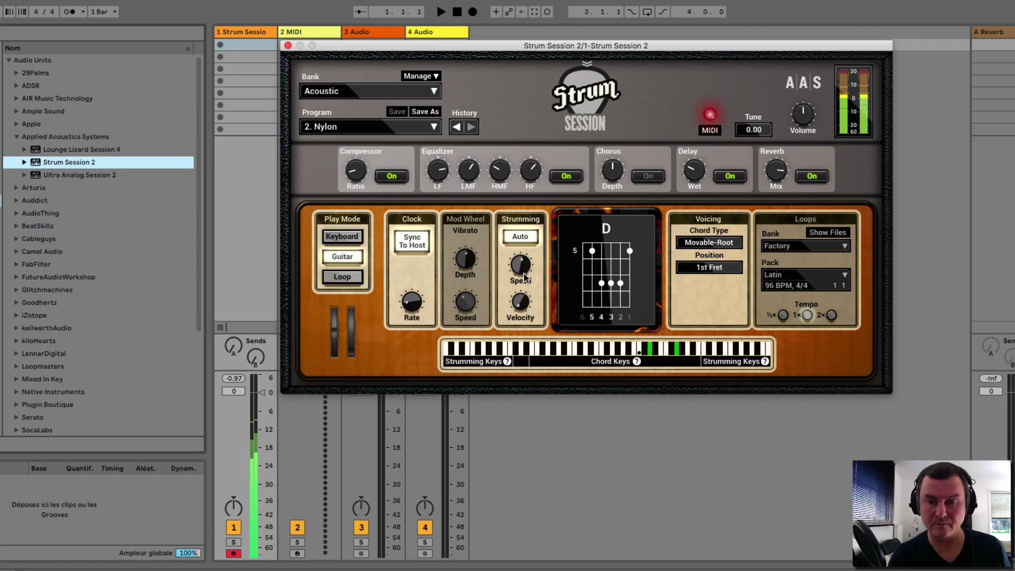
drag(525, 277, 522, 337)
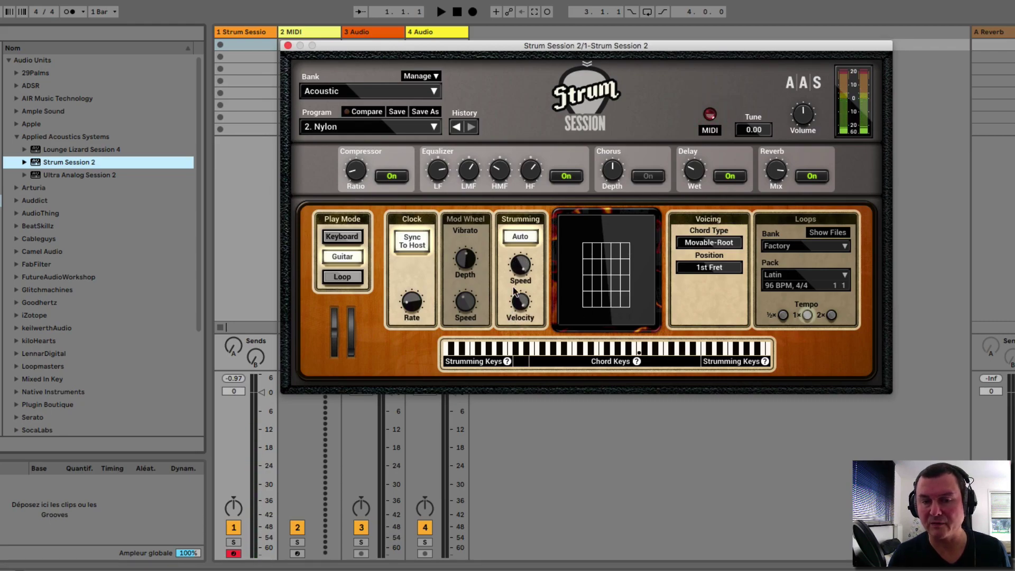
drag(522, 269, 523, 270)
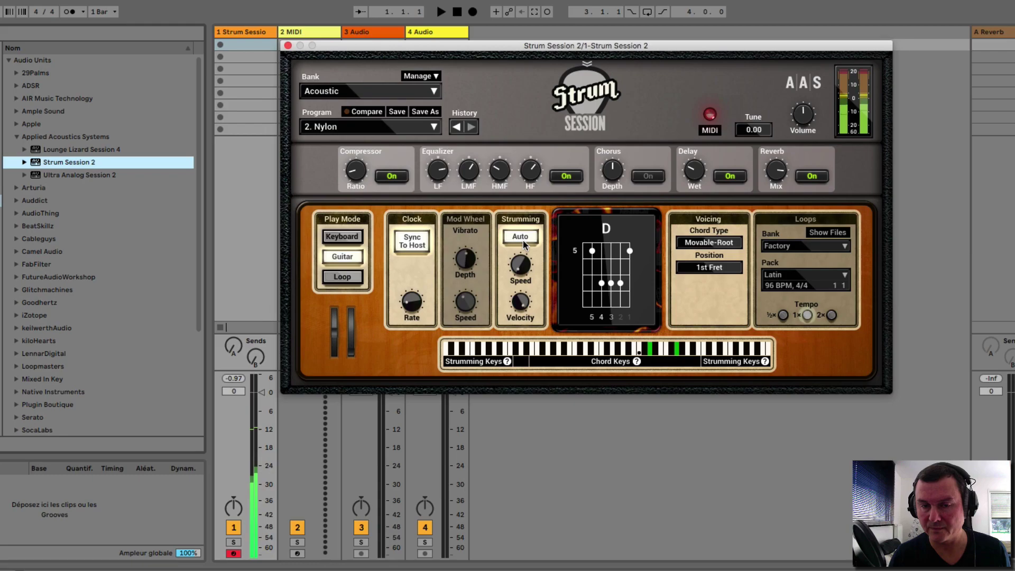
drag(522, 259, 522, 268)
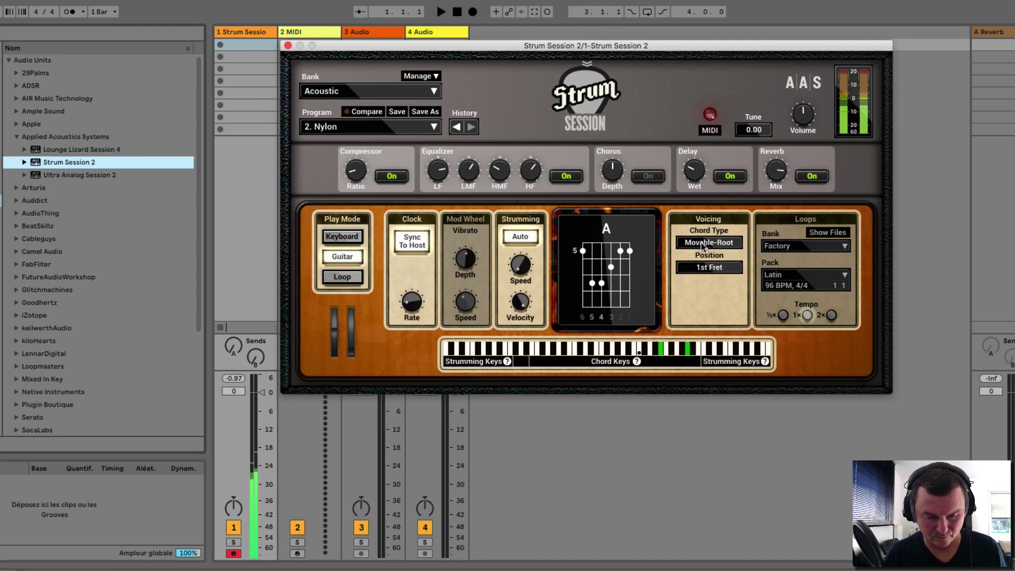
click(713, 244)
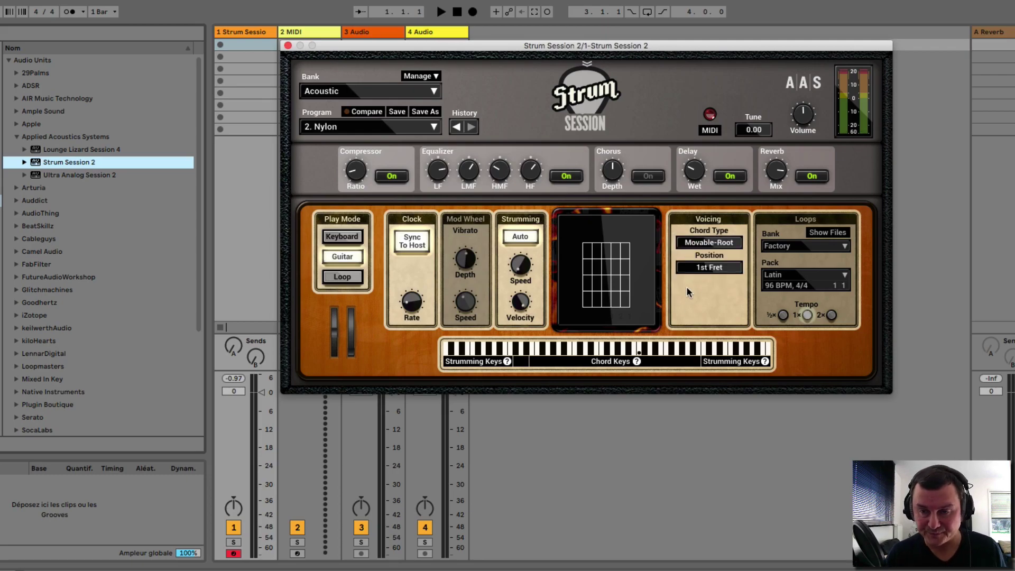
Set the play mode to Loop and choose the Jazz Bossa Nova 130-bpm pack from the Factory loop bank
click(341, 278)
click(791, 246)
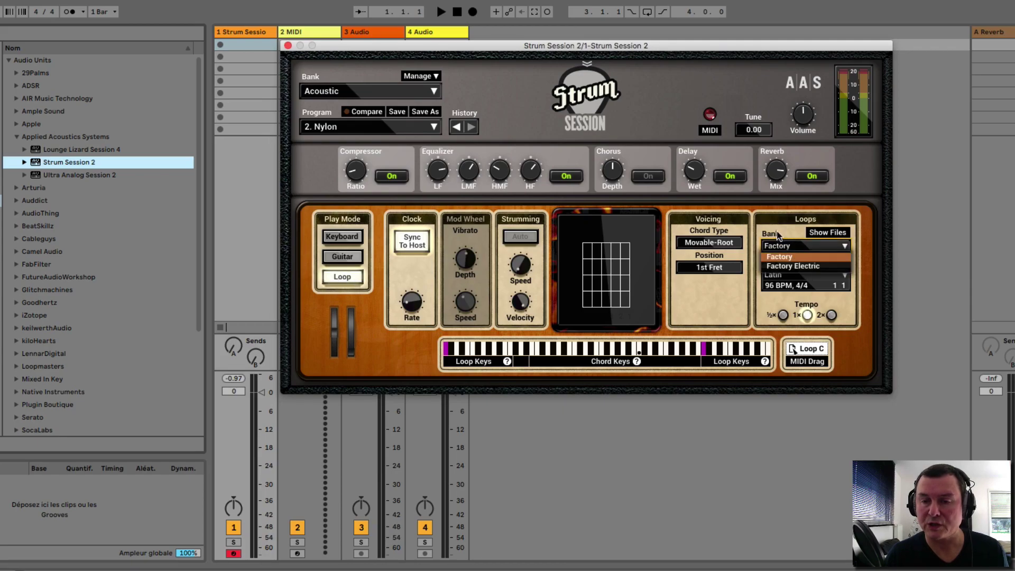
click(786, 257)
click(784, 279)
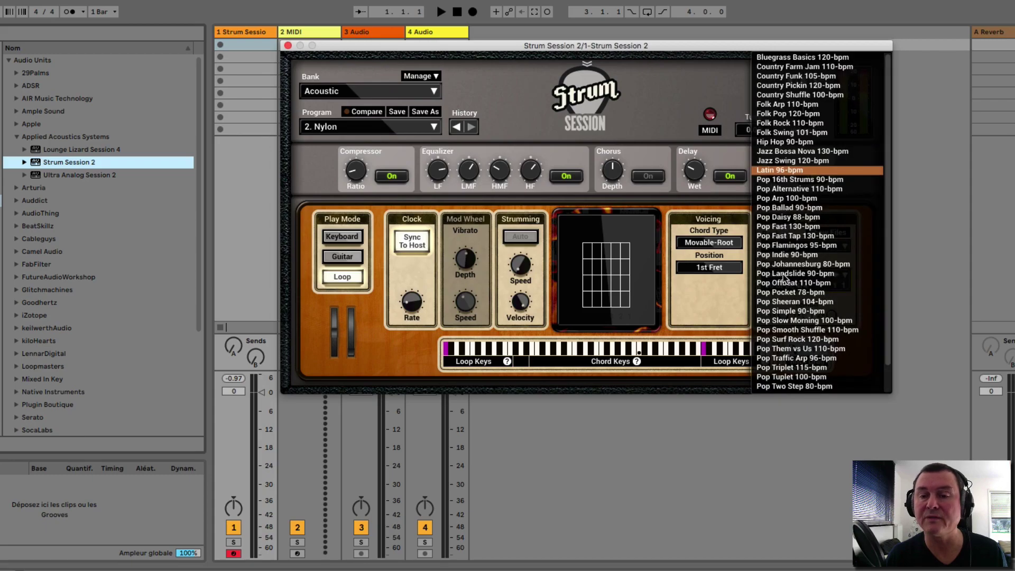
click(792, 154)
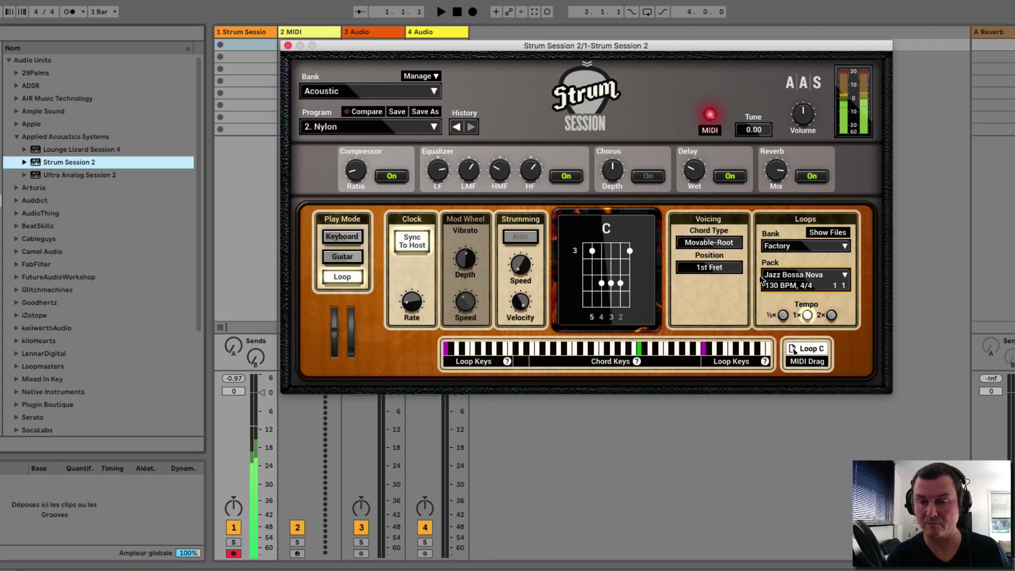
Audition the Pop Fast Tap and Pop Surf Rock loop packs, playing the C and A chords with the latter
click(802, 276)
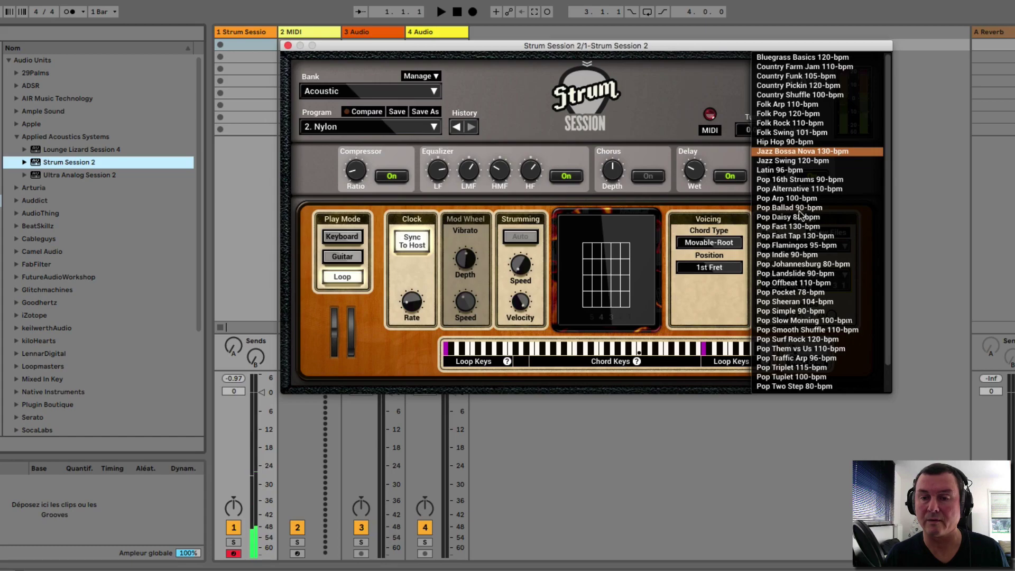
click(796, 236)
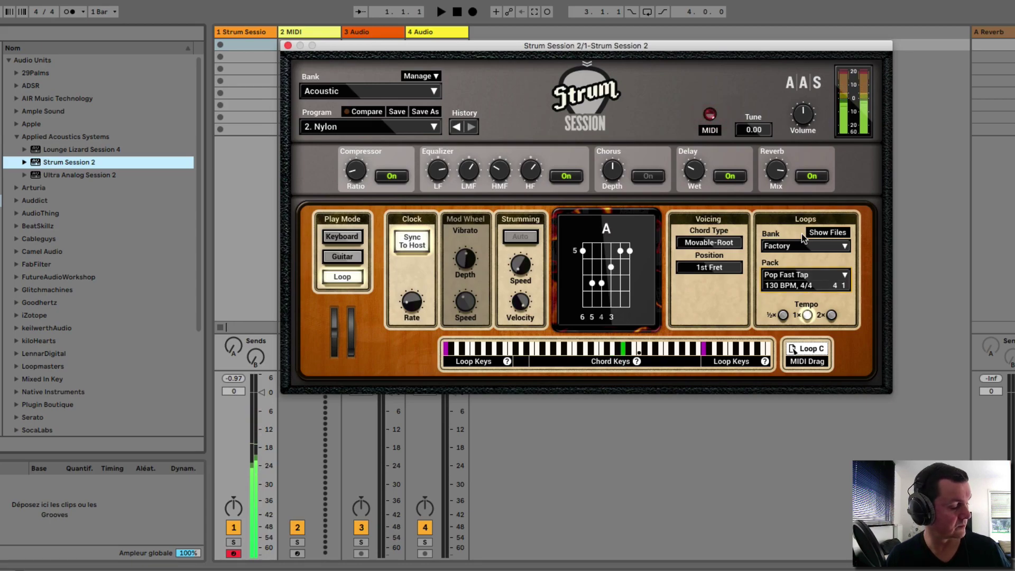
click(792, 278)
click(791, 328)
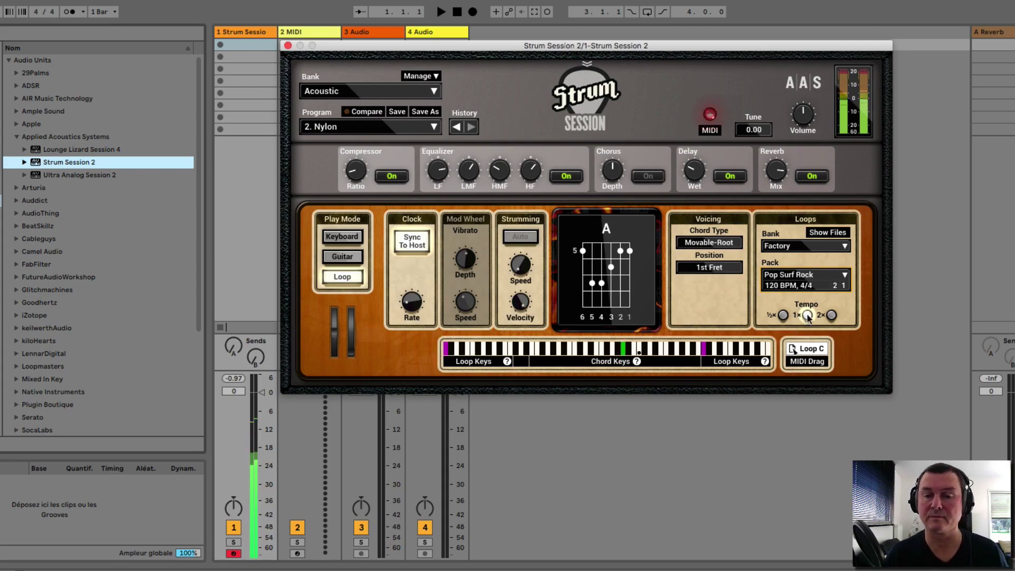
mouse_move(793, 279)
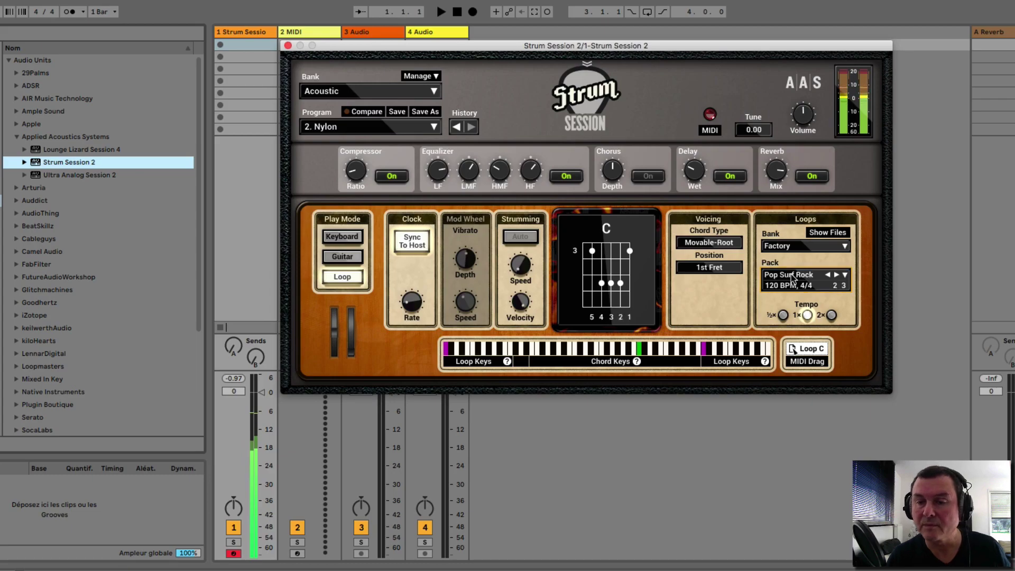
click(640, 350)
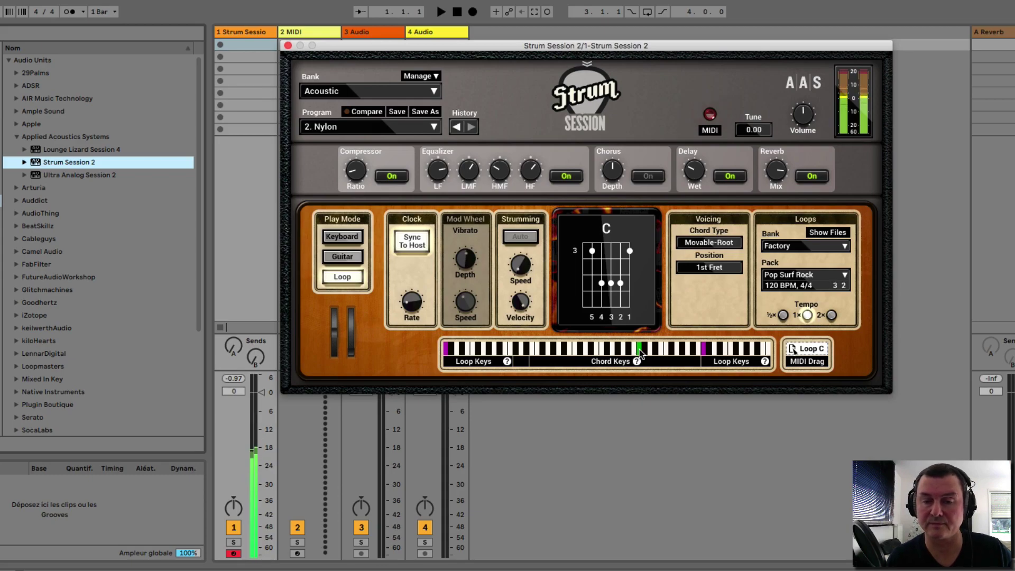
click(624, 349)
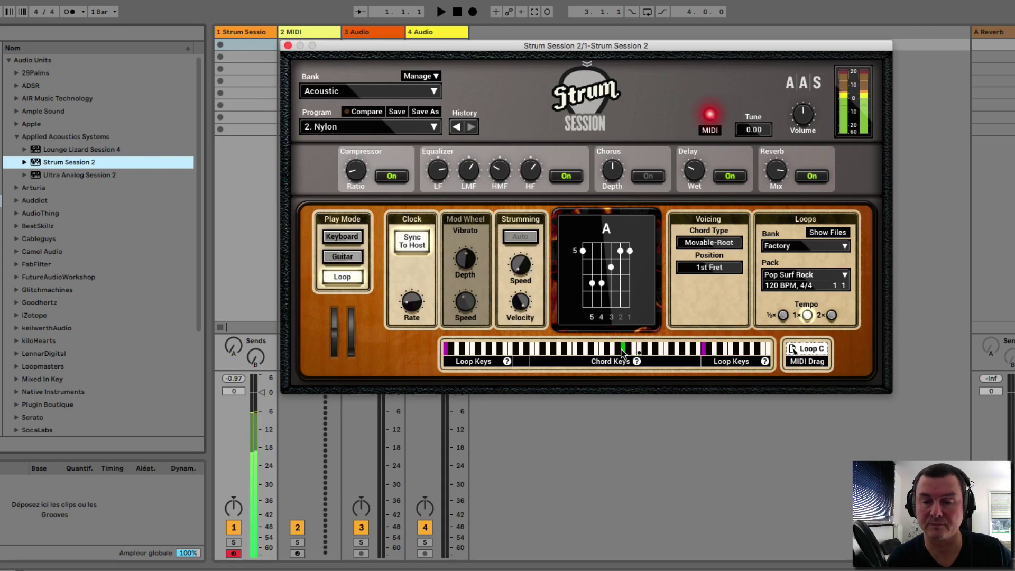
Change the loop pack to Folk Arp 110-bpm
click(772, 286)
scroll(804, 353, up, 3)
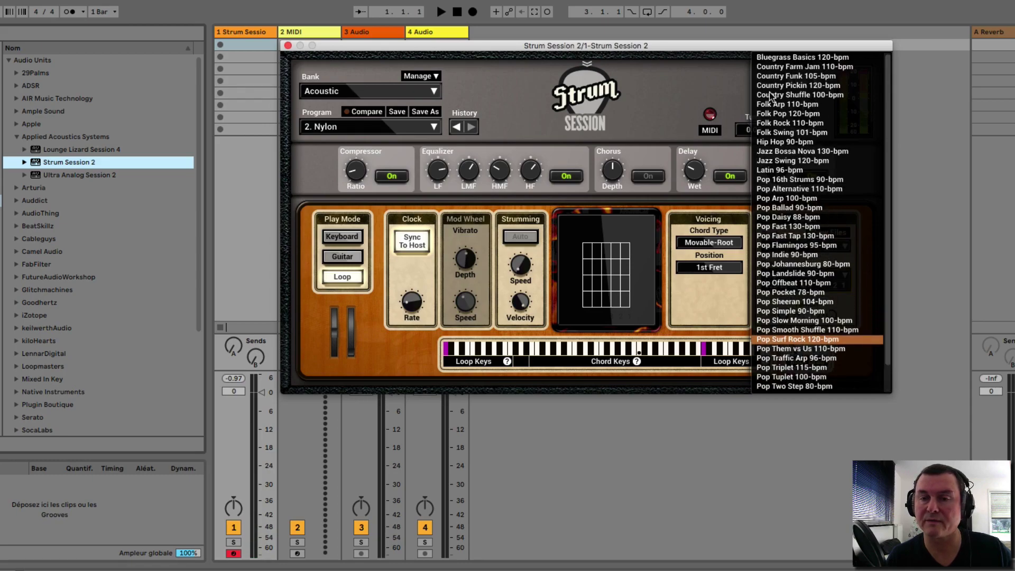
click(784, 105)
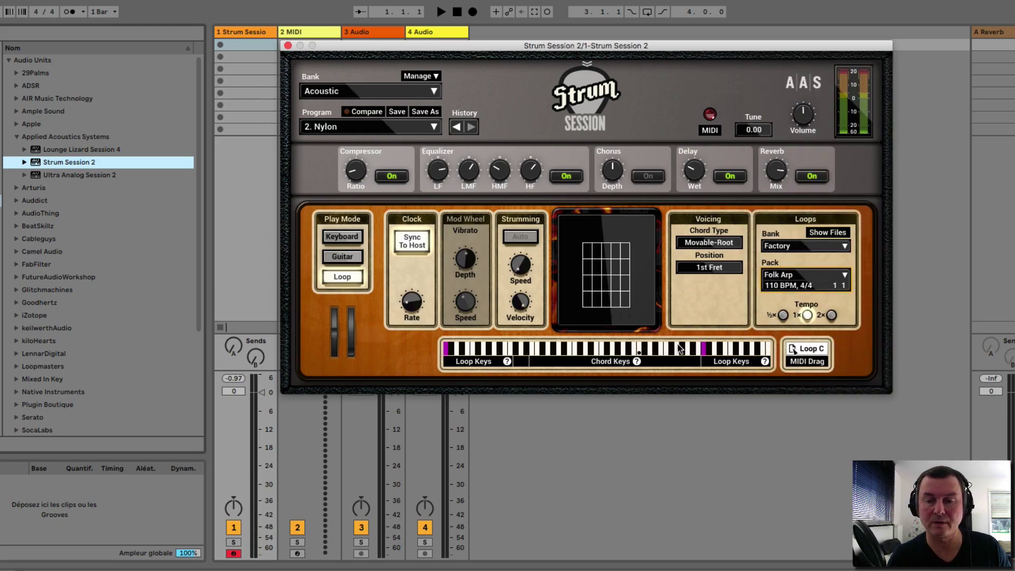
Audition the Folk Arp loop by playing the Eb, D, G, B and C chords
click(658, 348)
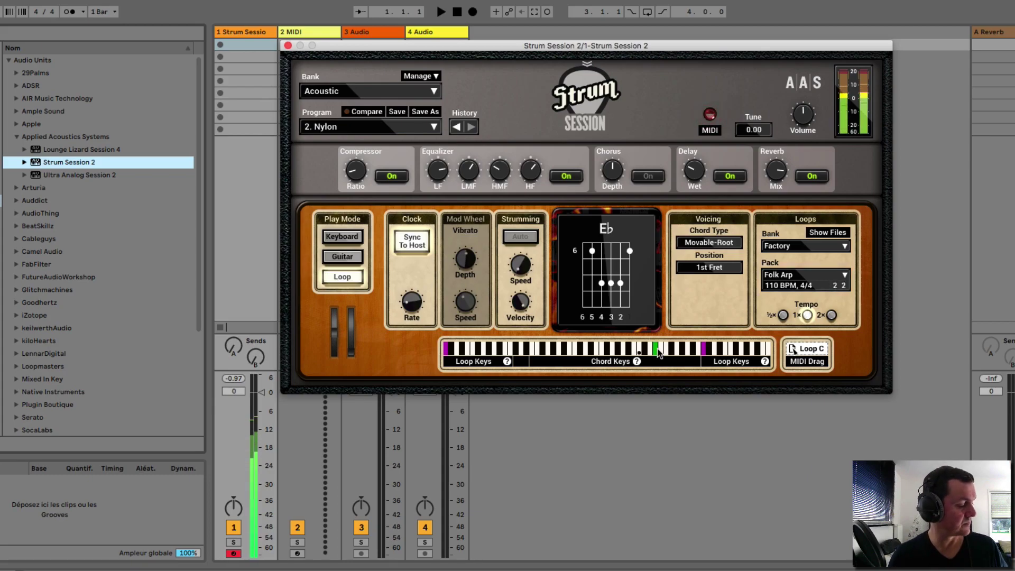
key(s)
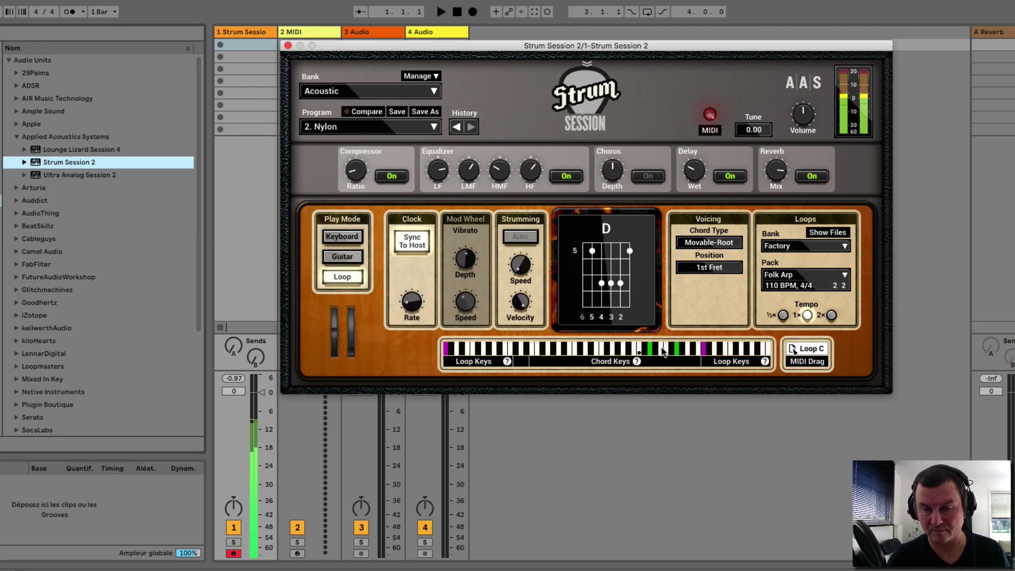
key(g)
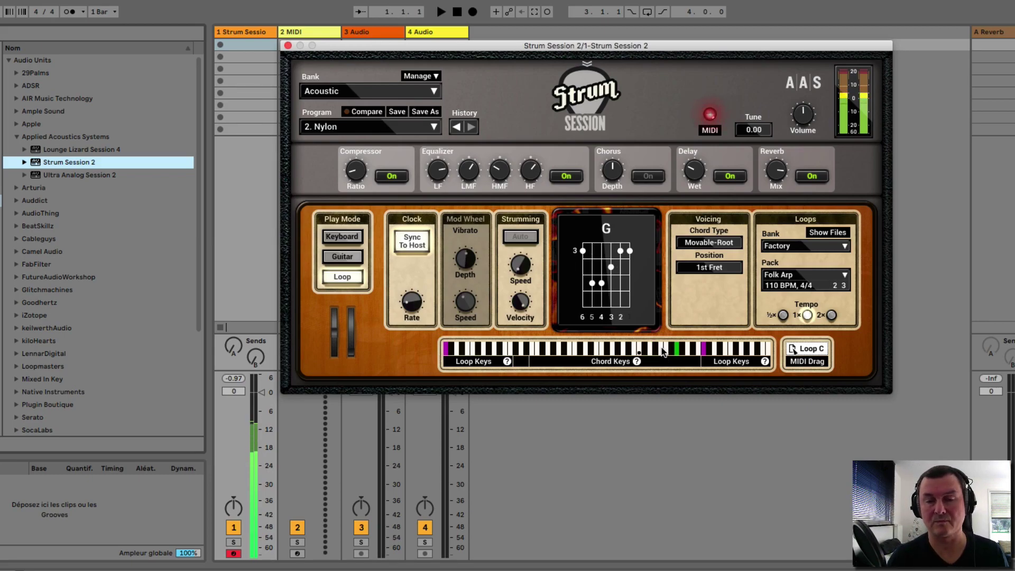
key(j)
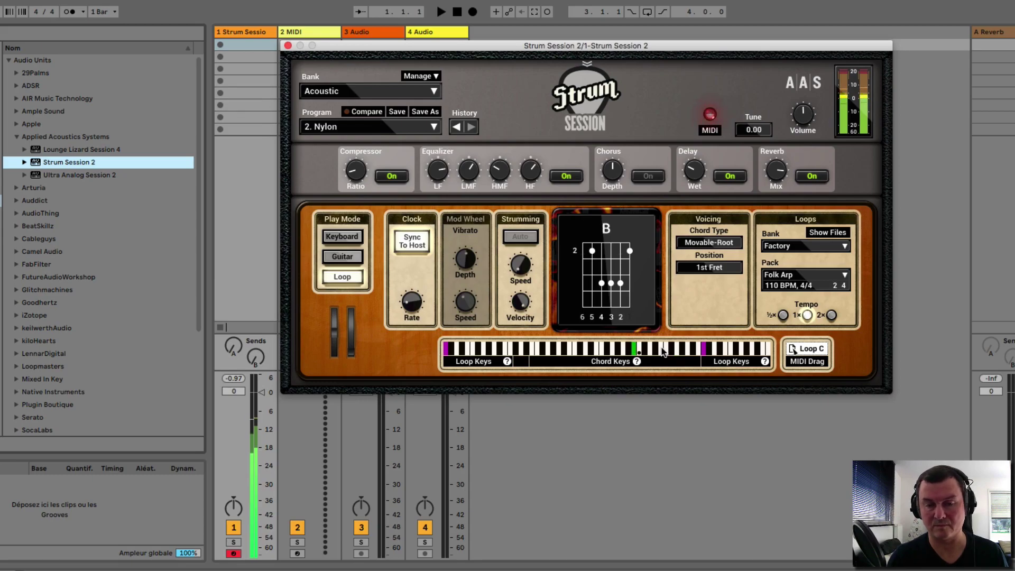
key(k)
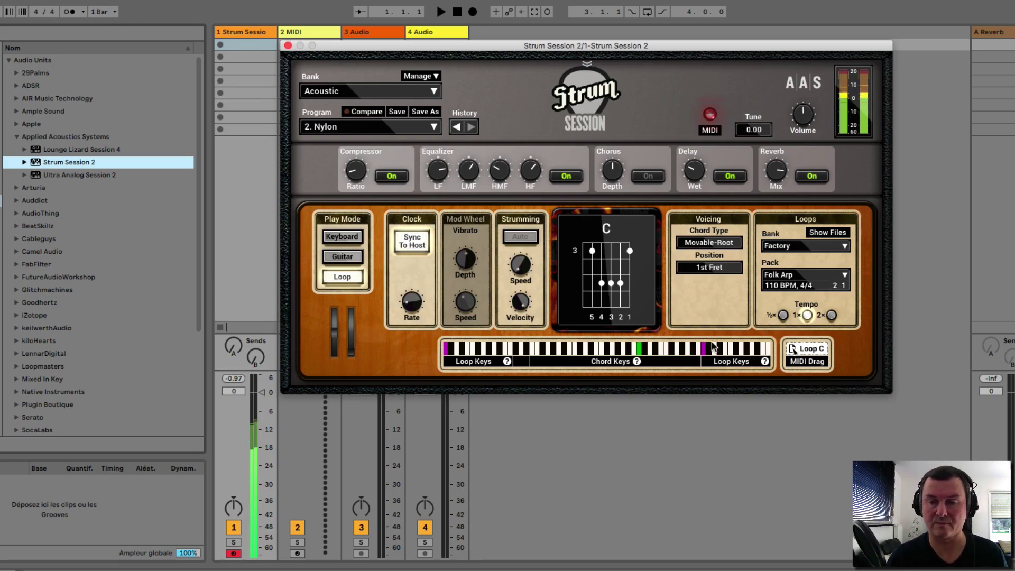
Compare the loop at half tempo with the C, D and F chords and at double tempo with the B chord
click(784, 315)
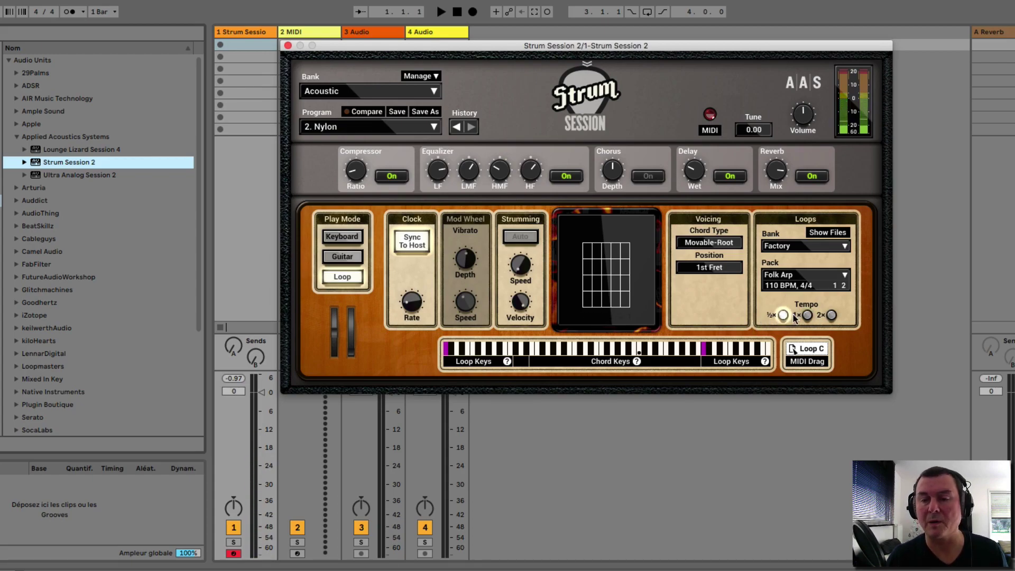
key(k)
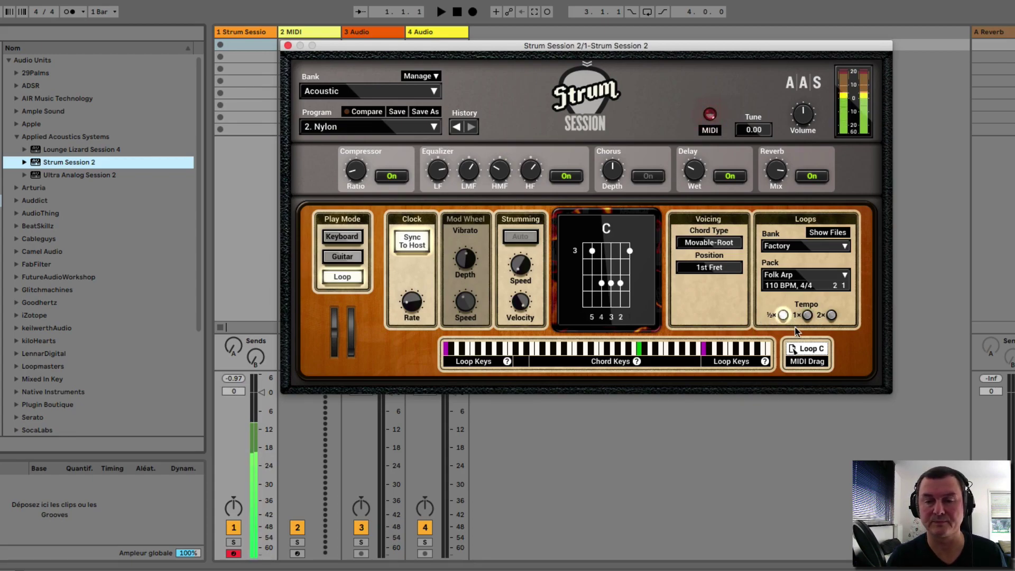
key(l)
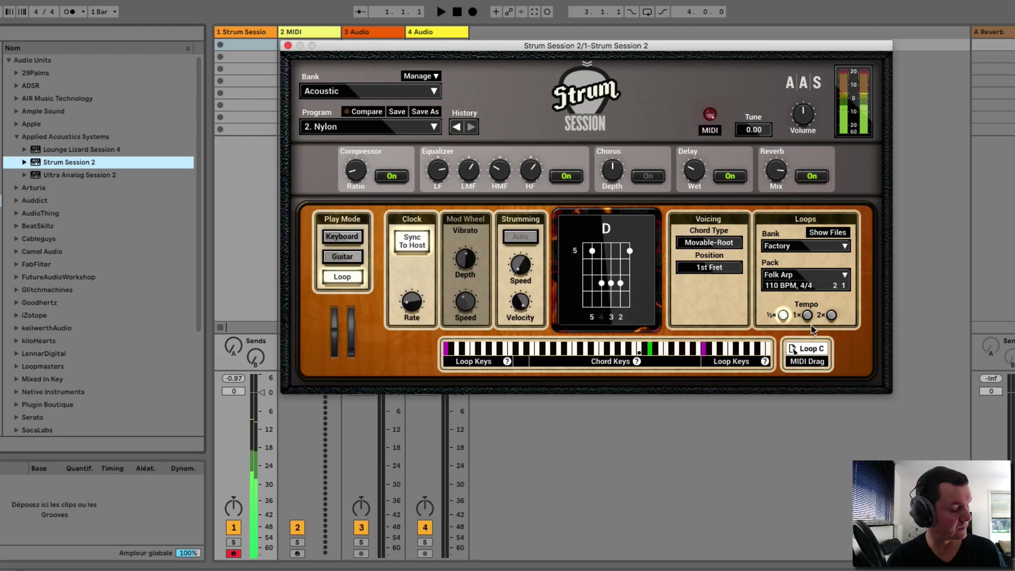
key(apostrophe)
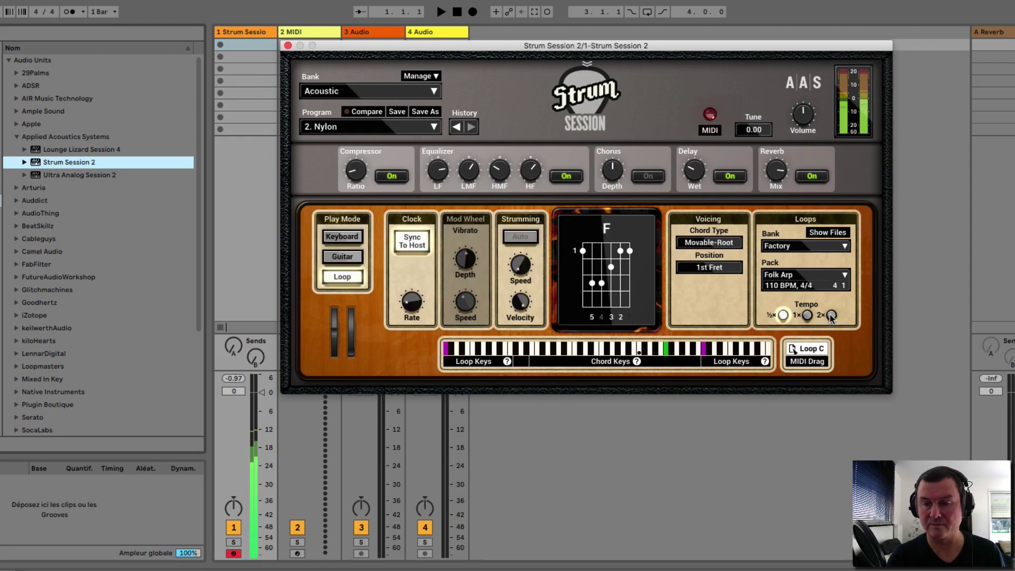
click(831, 316)
key(j)
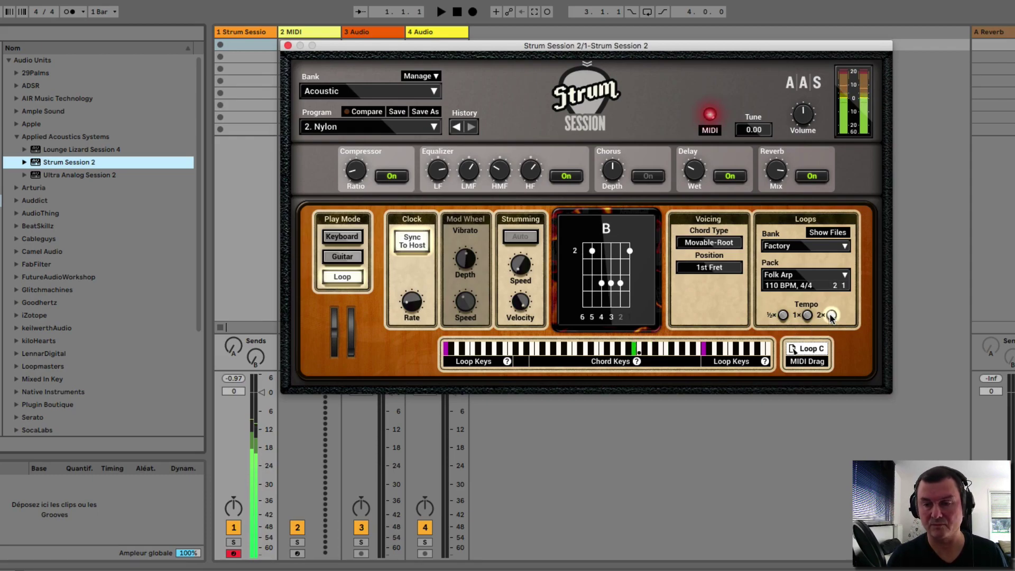
Audition the Jazz Swing 120-bpm pack and the Pop Flamingos 95-bpm pack, returning the latter to 1x tempo
click(803, 275)
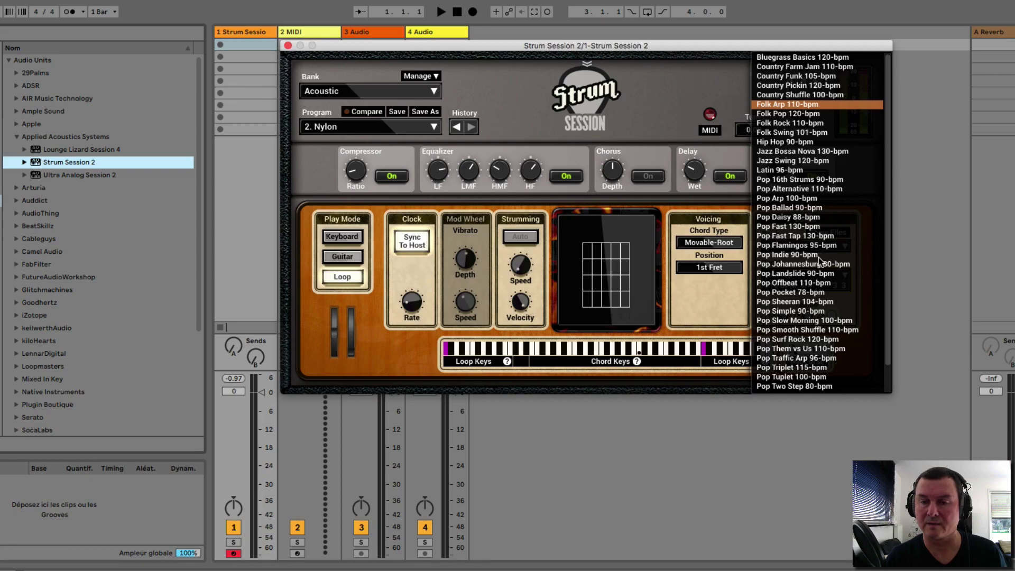
scroll(818, 274, down, 3)
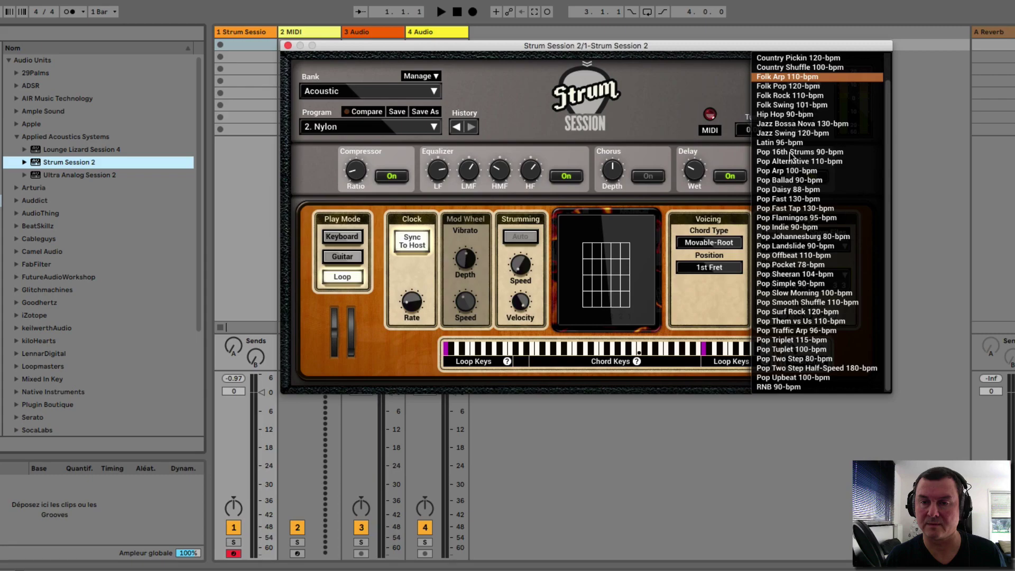
click(790, 132)
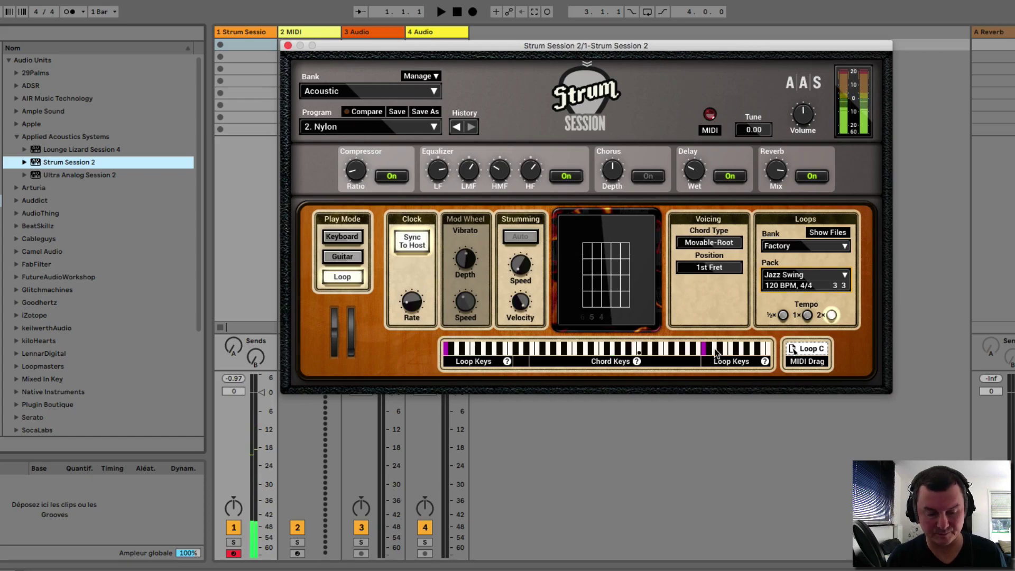
click(791, 278)
click(787, 244)
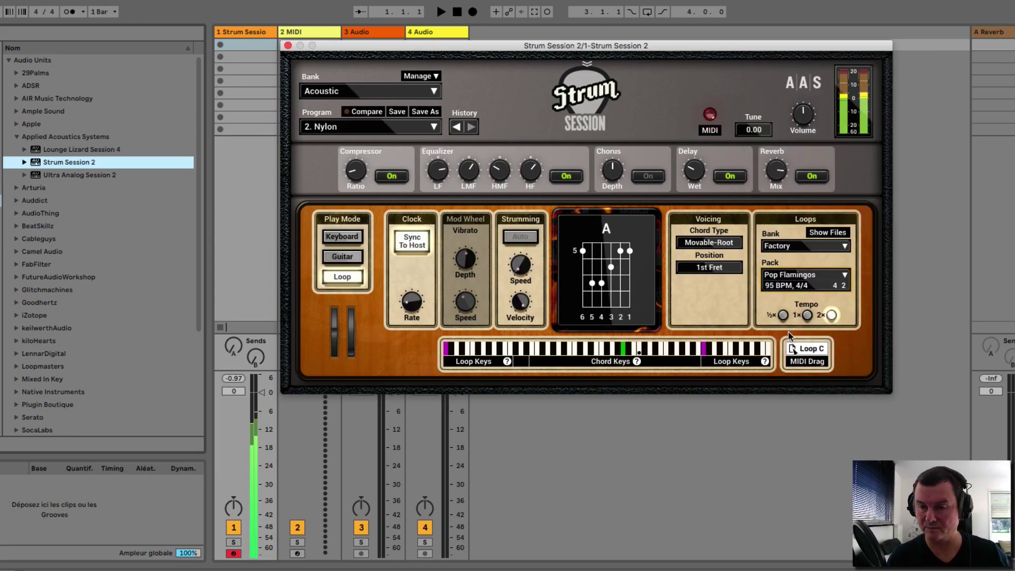
click(798, 317)
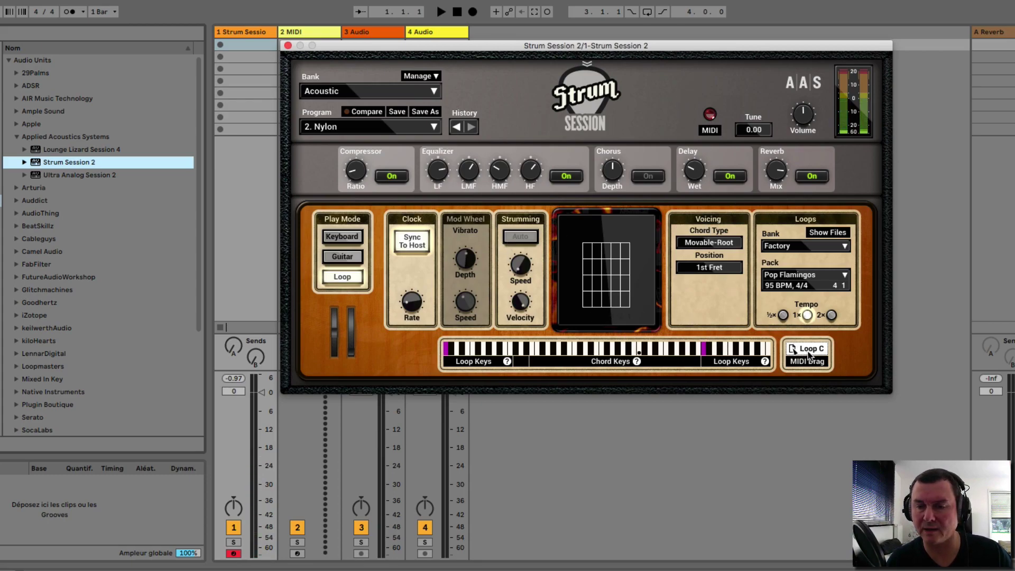
Export Loop C as a MIDI clip into the Strum Session track's first slot and fold its piano roll to the used notes
drag(809, 353, 250, 48)
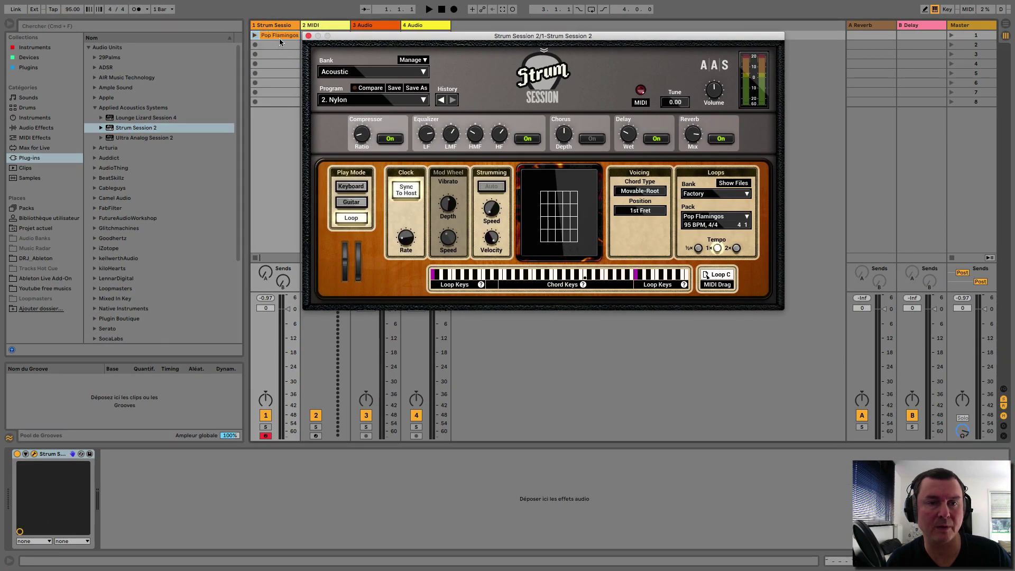
click(280, 36)
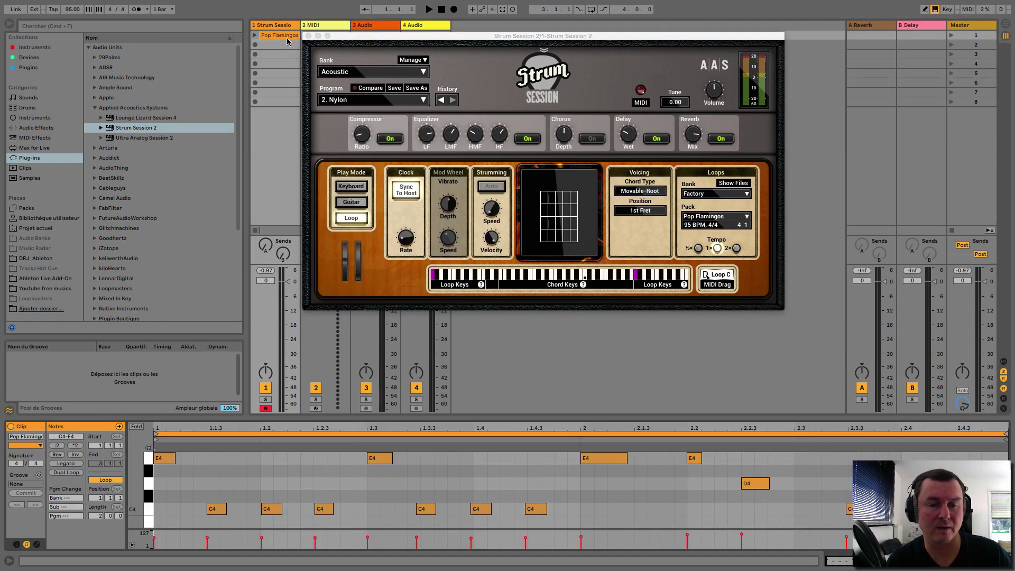
scroll(611, 482, down, 5)
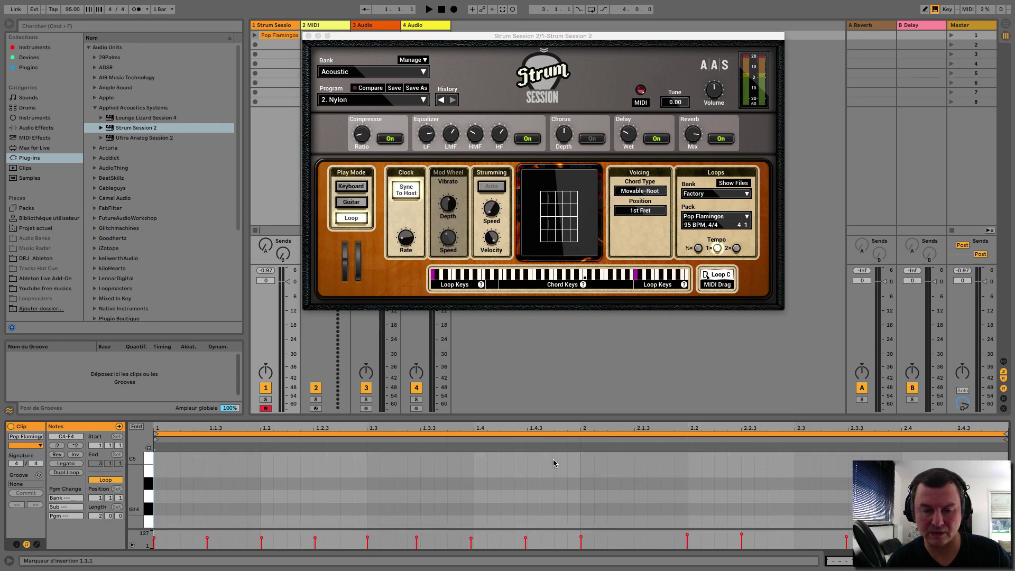
click(139, 427)
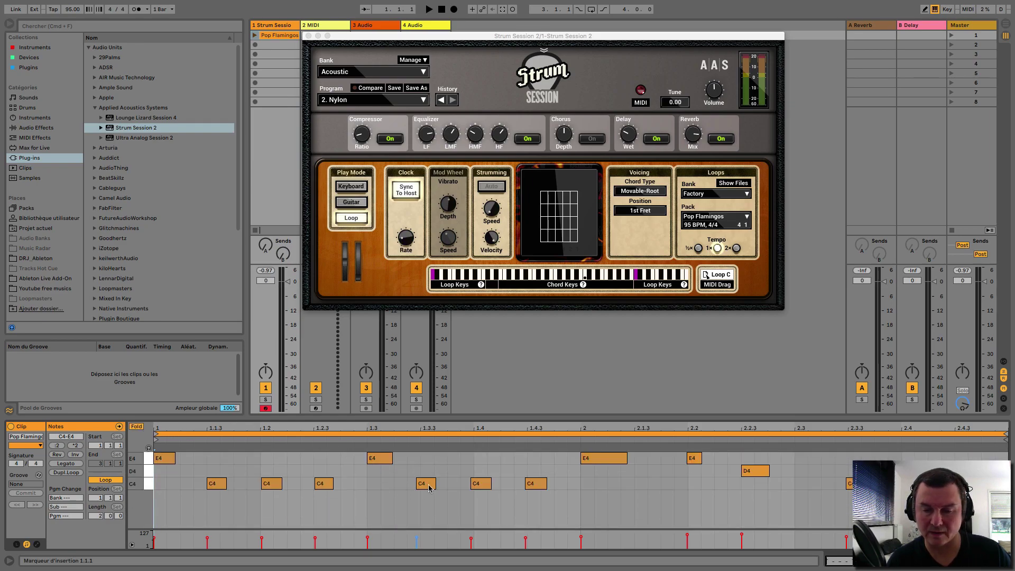
Delete the Pop Flamingos clip from the Strum Session track
click(271, 38)
key(Delete)
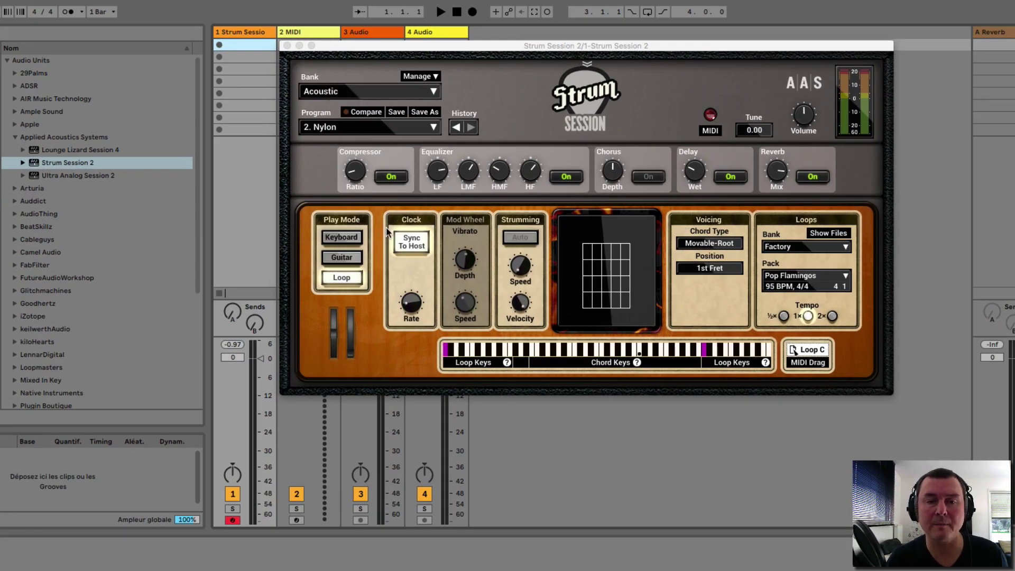
Switch to the Electric bank and try its Shiny Electric program in Keyboard play mode
click(371, 104)
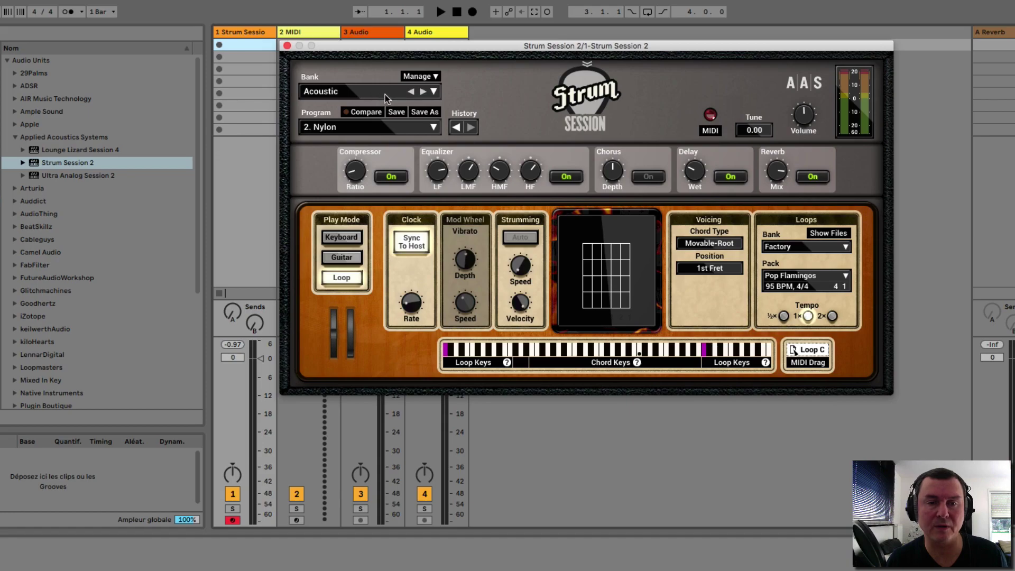
click(386, 94)
click(356, 125)
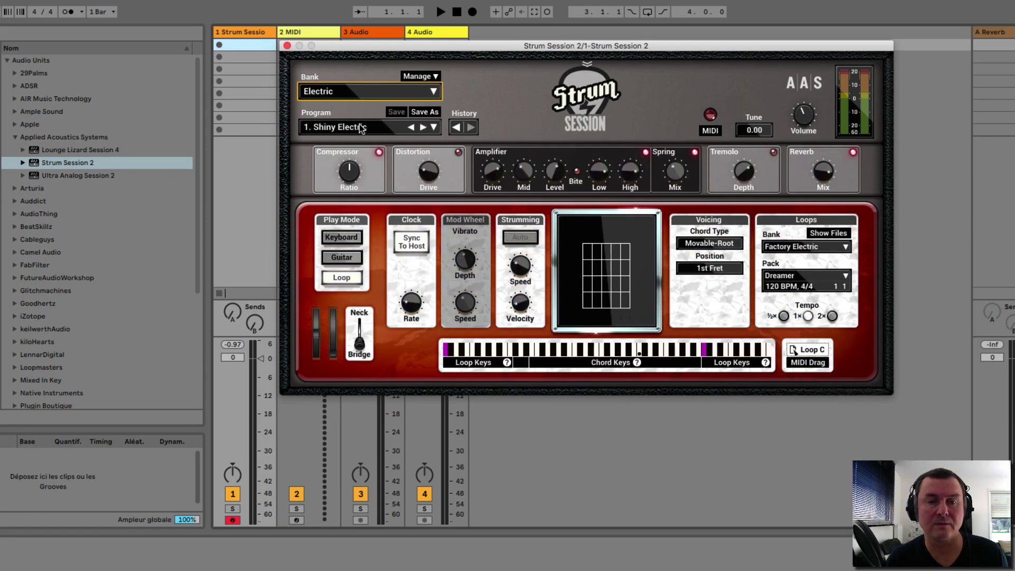
click(352, 257)
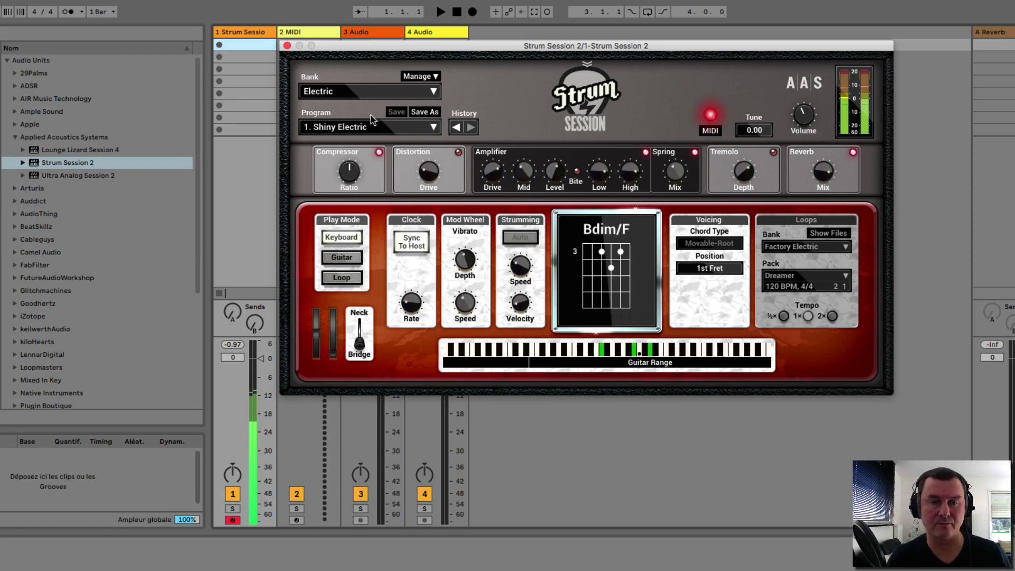
Audition the Electric programs from Twangy Trem through Warm Crunch 1 and Warm Crunch 2 up to Shred 1
click(403, 129)
click(369, 157)
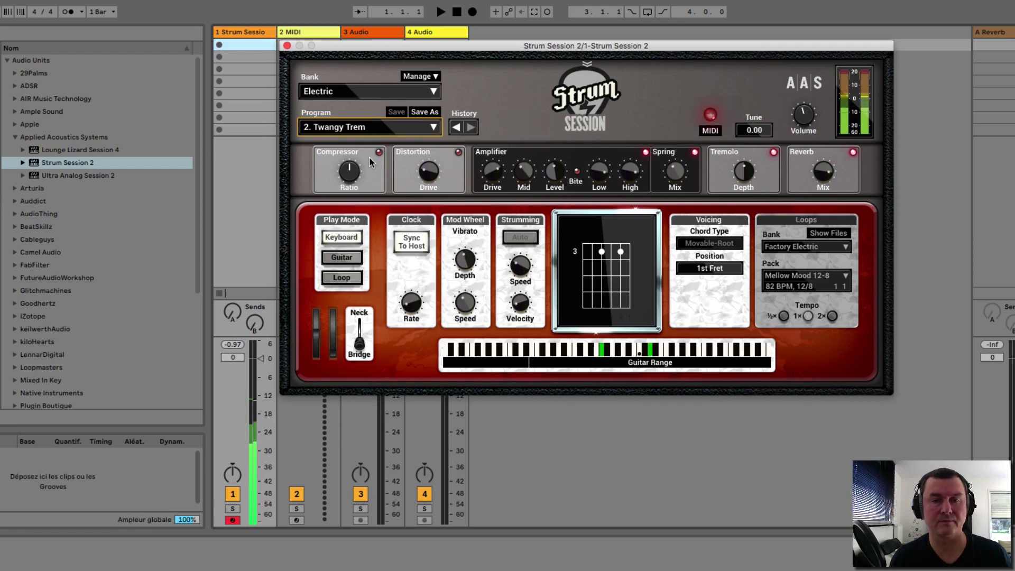
key(Down)
key(Down)
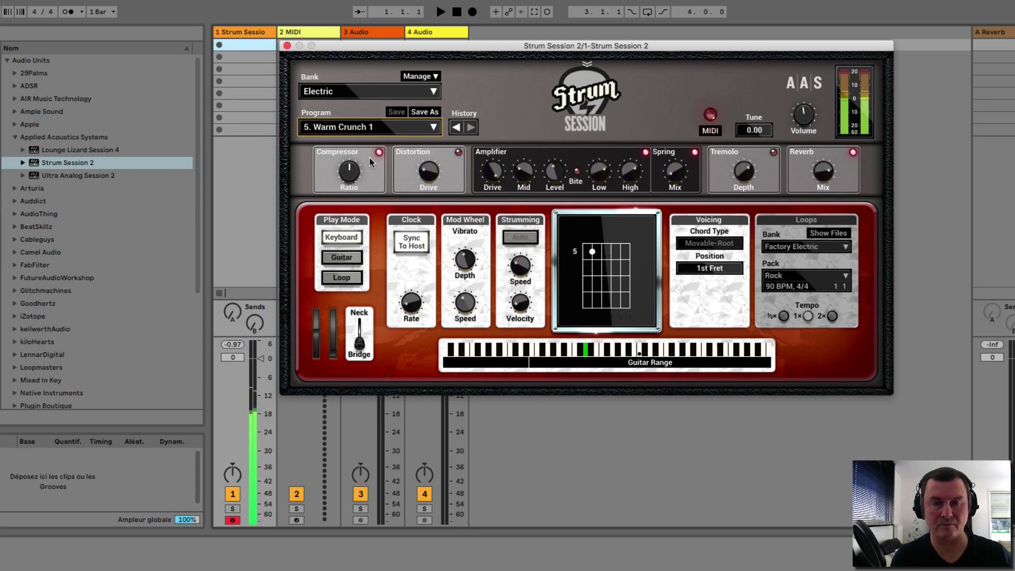
key(Down)
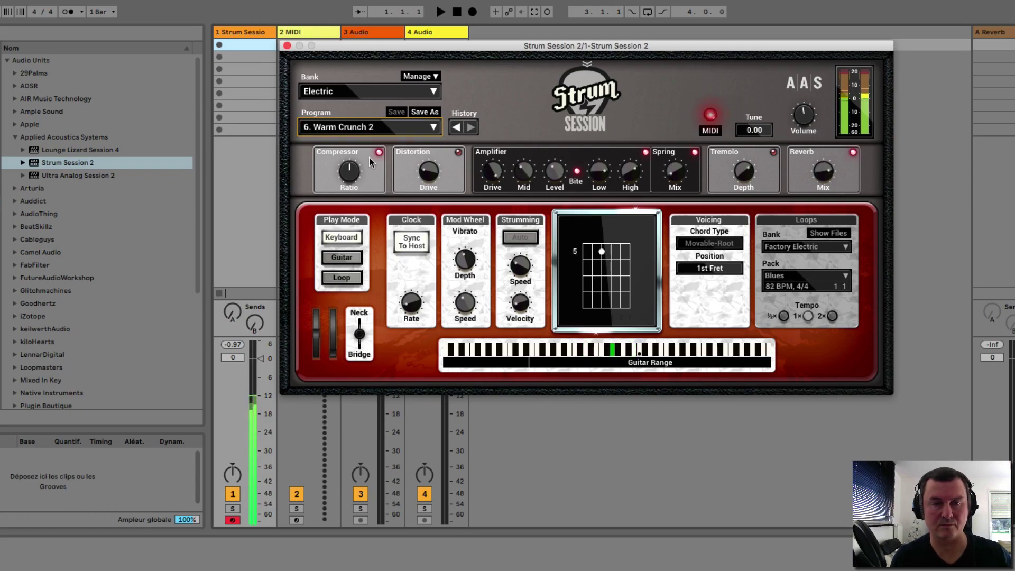
key(Down)
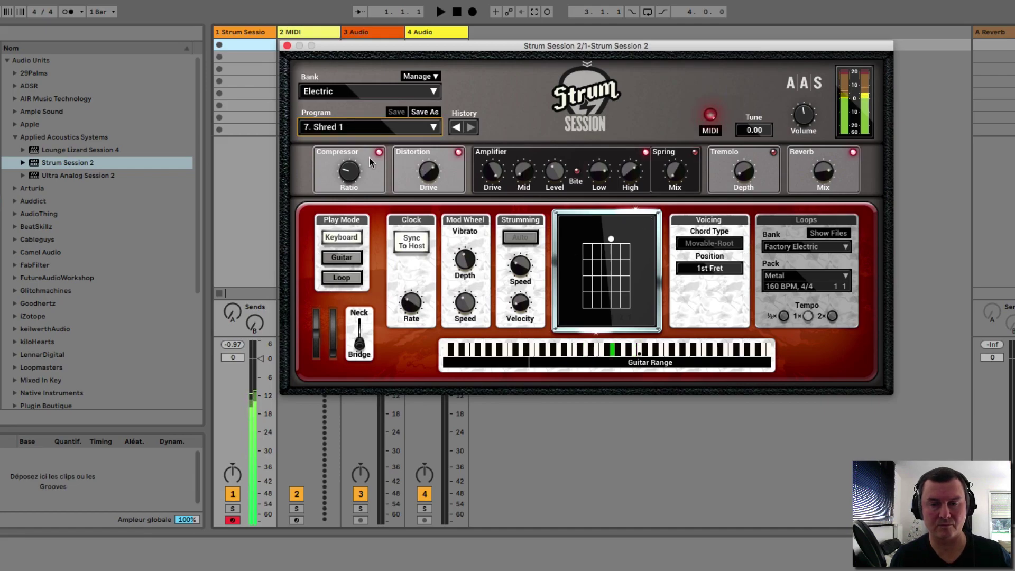
Set the play mode to Guitar with Auto strumming, adjust the strumming speed and velocity, and try the E and C chords
click(341, 258)
drag(507, 258, 507, 247)
drag(520, 302, 521, 306)
drag(521, 265, 521, 264)
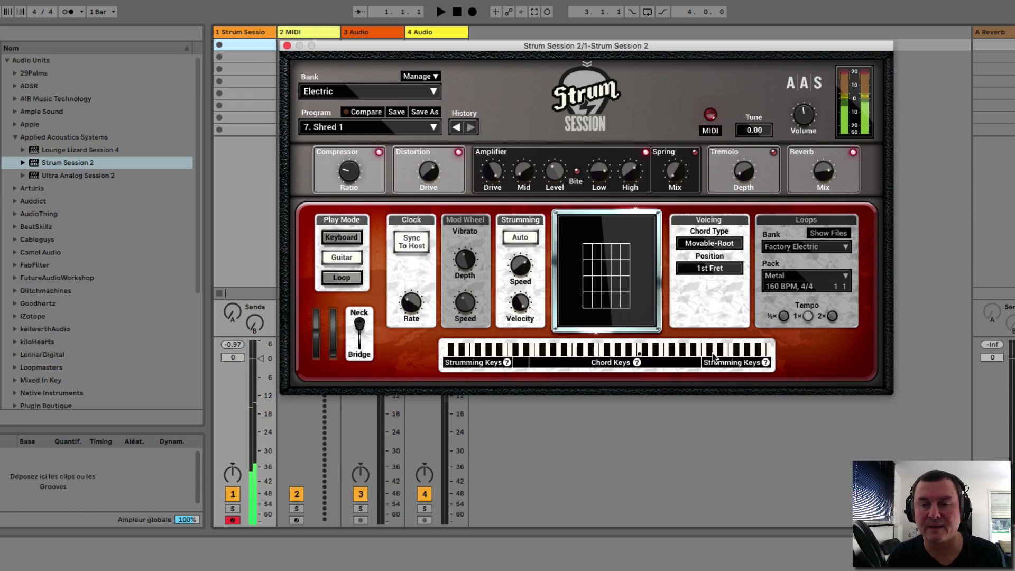
click(643, 350)
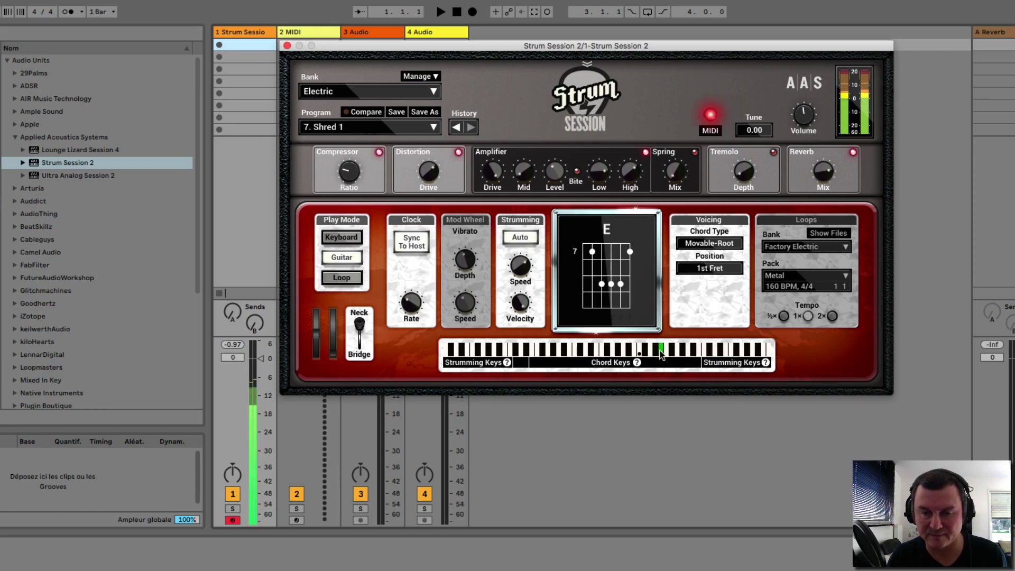
click(641, 350)
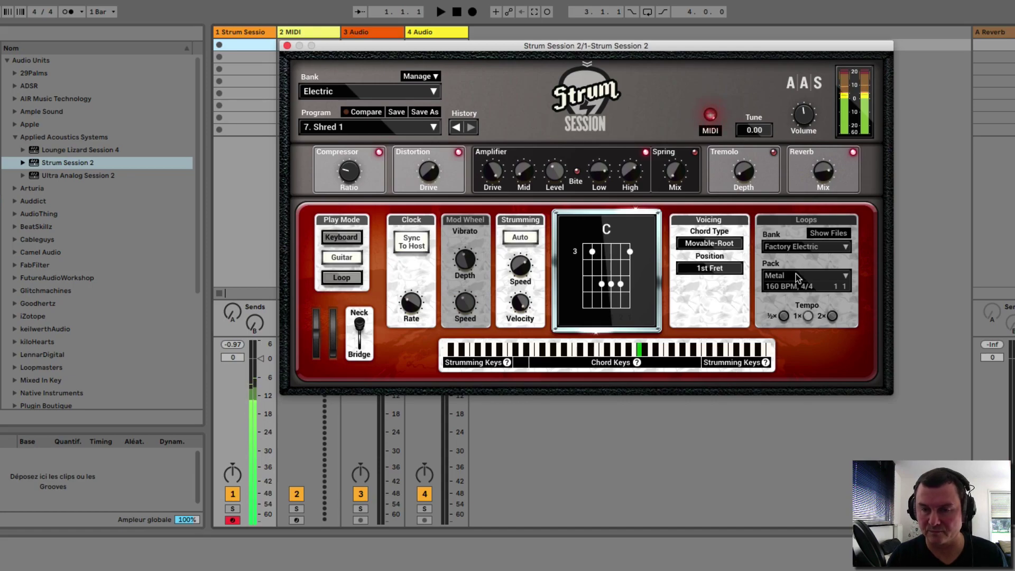
Set the play mode to Loop and audition the Metal 160-bpm and Crunchy Gerry 92-bpm packs from the Factory Electric bank
click(806, 258)
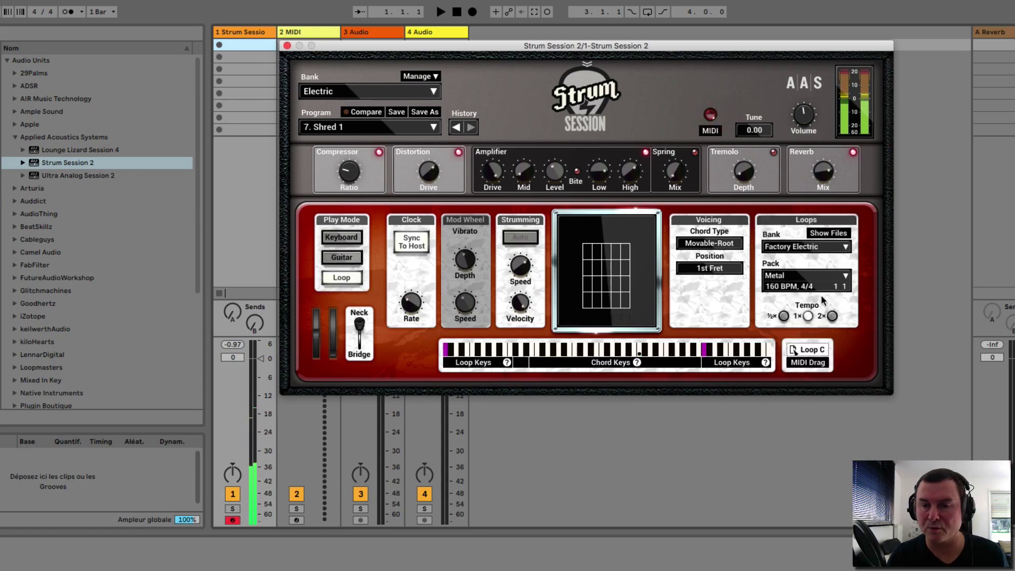
click(800, 276)
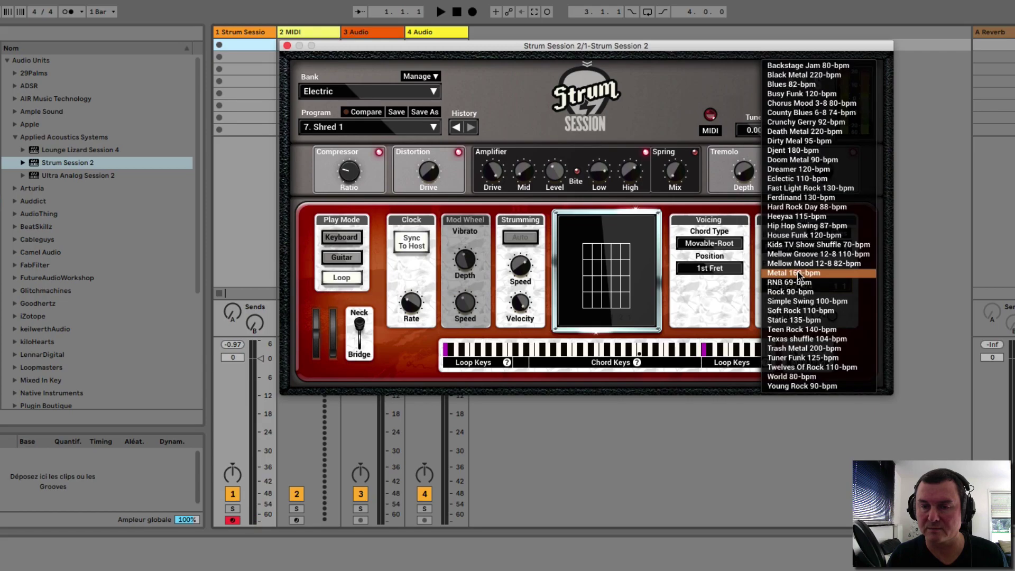
click(799, 273)
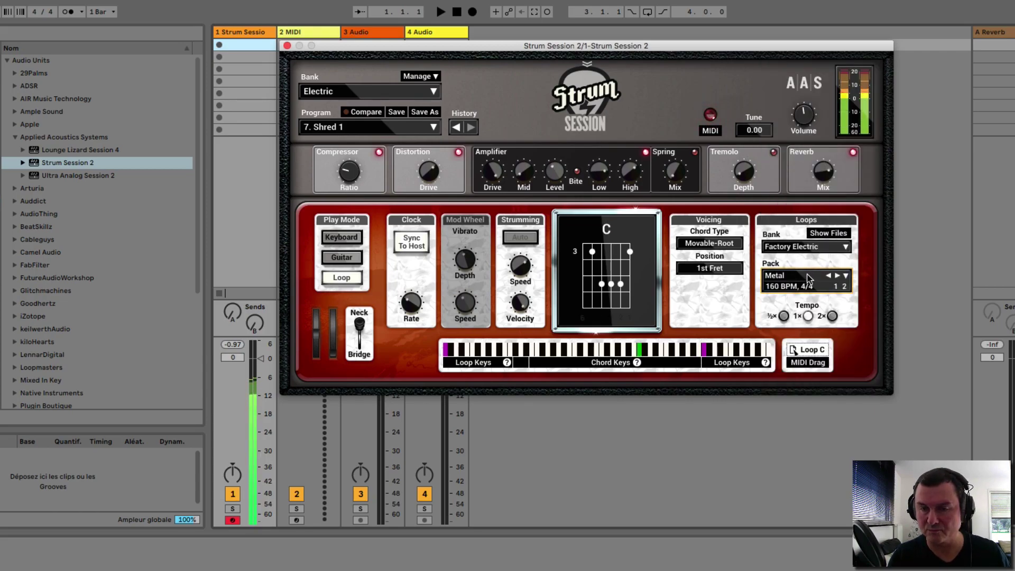
click(812, 277)
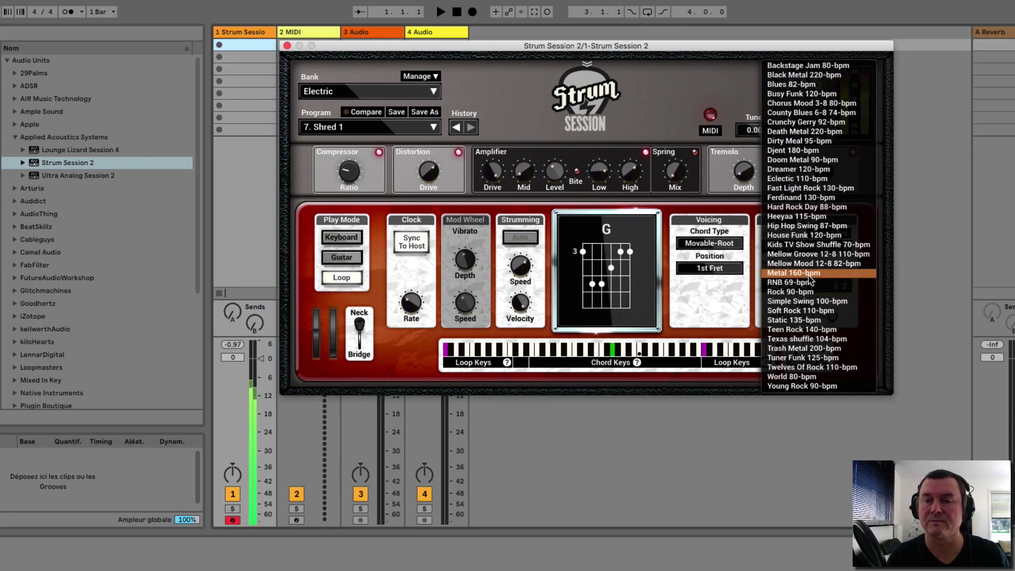
click(797, 122)
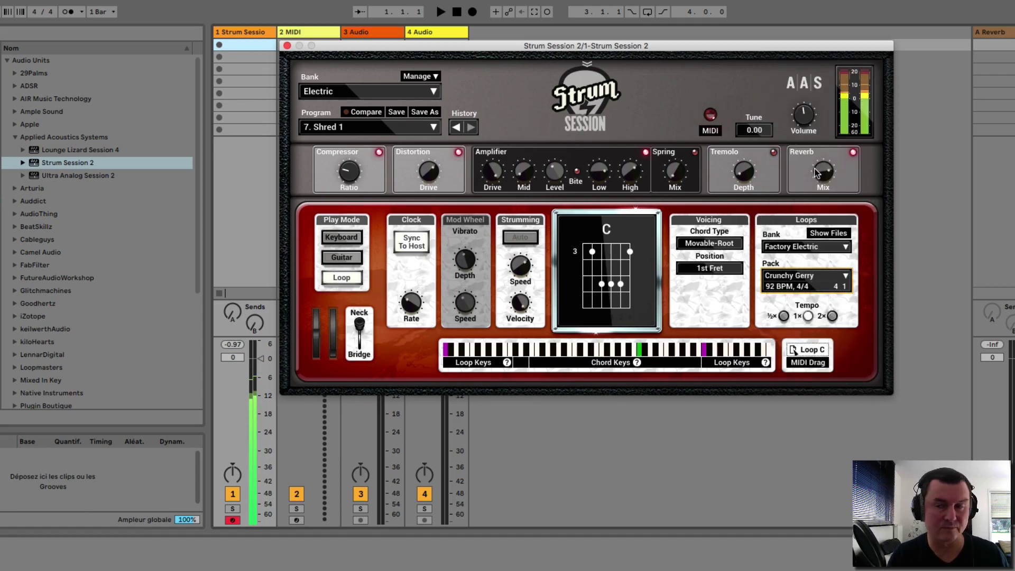
Audition the Death Metal 220-bpm and Dirty Meal 95-bpm loop packs with the Shred 1 program
click(809, 277)
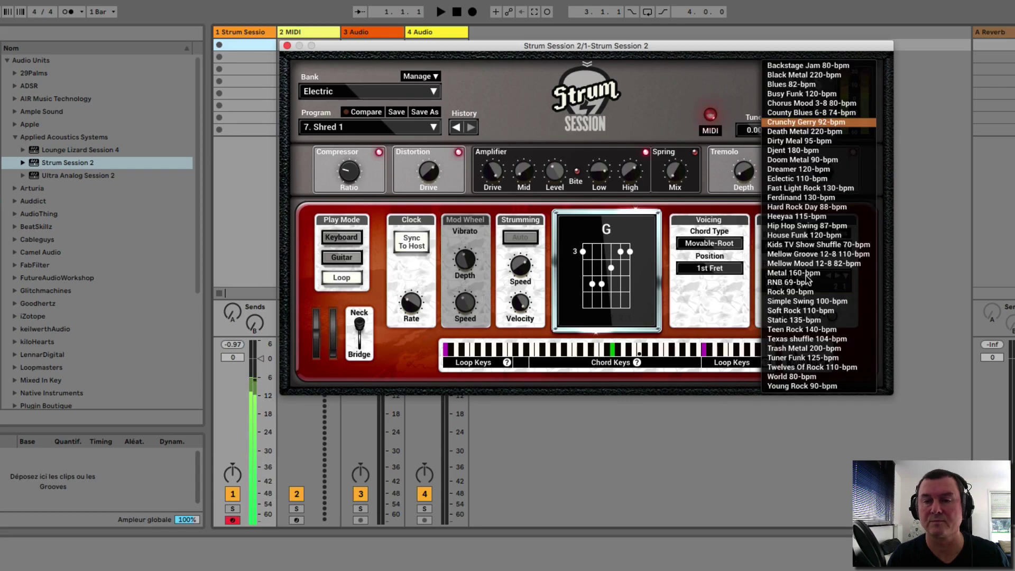
click(786, 132)
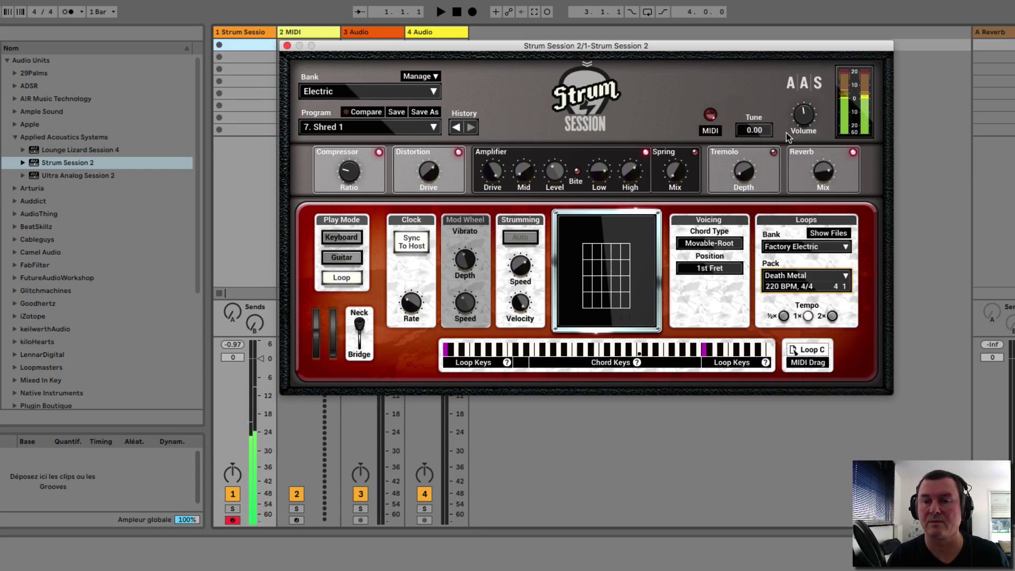
click(802, 279)
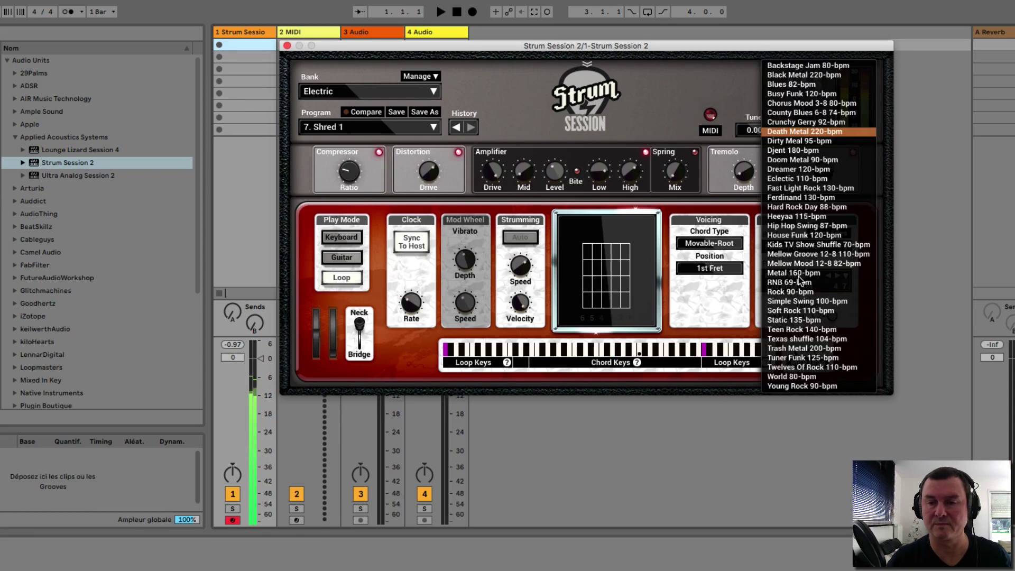
click(790, 141)
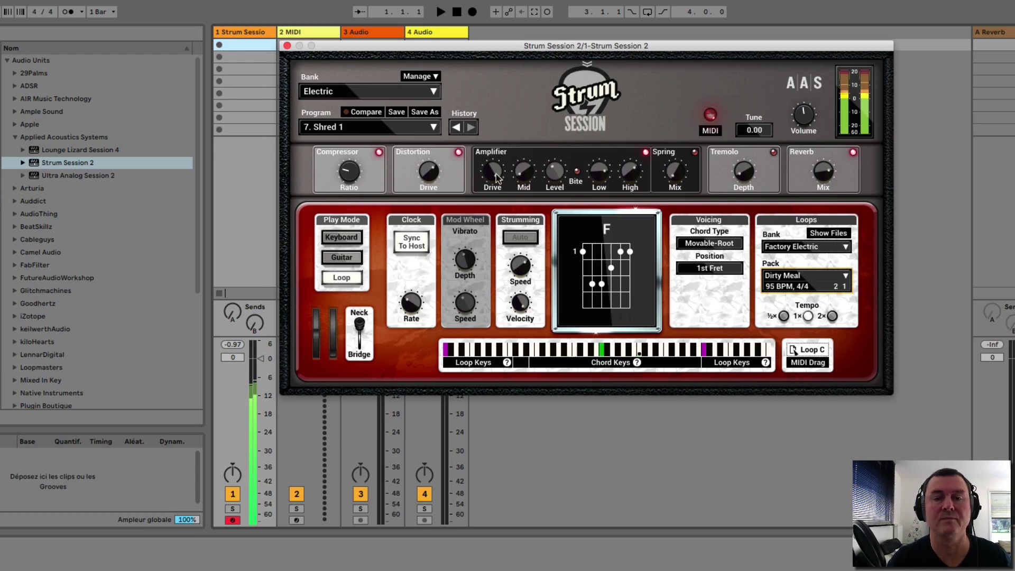
Audition the Electric programs Shred 2, Ballistic Squeeze and Maxed Out 1 with their loops, and look over the remaining programs
click(403, 127)
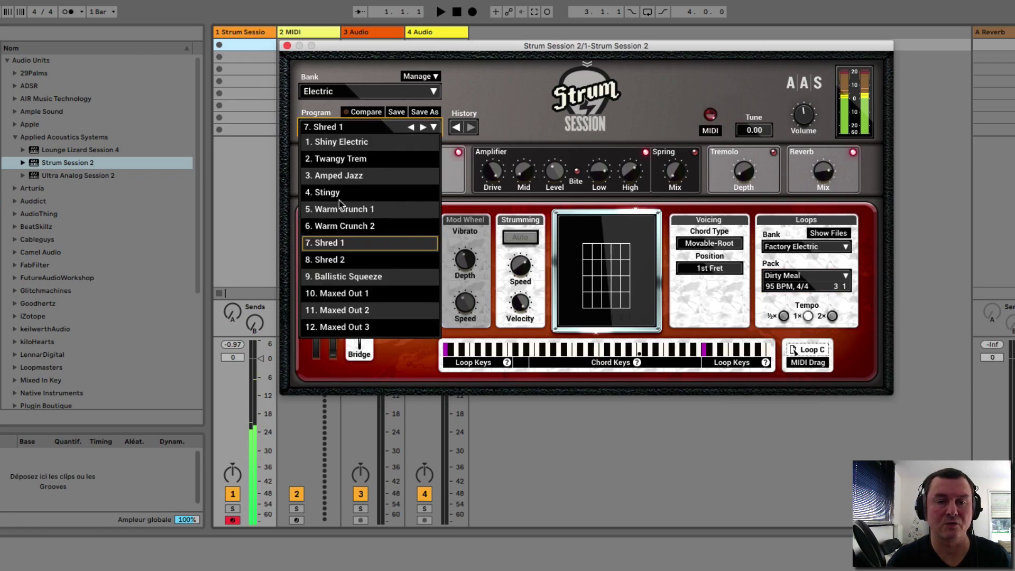
click(347, 260)
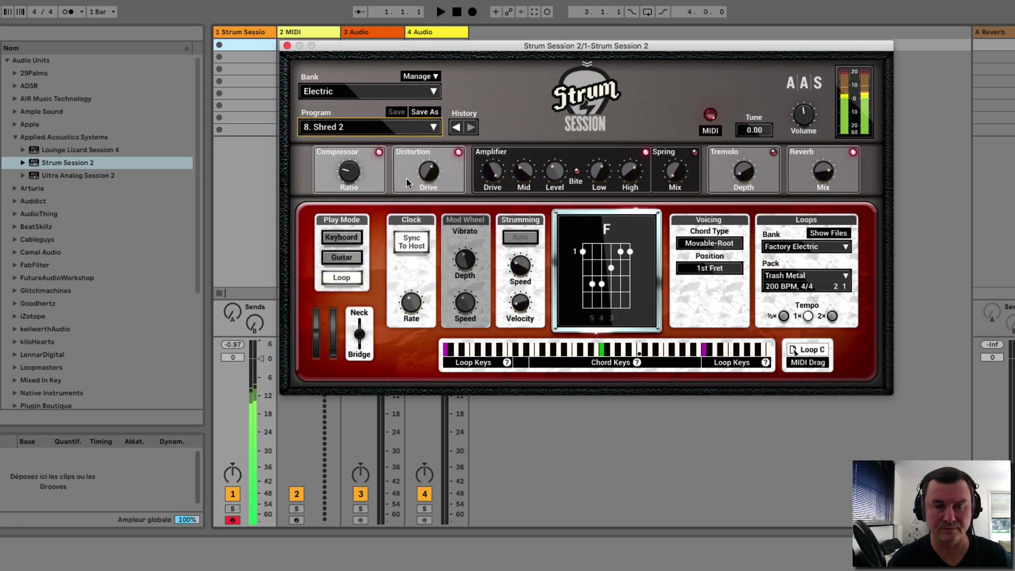
click(410, 132)
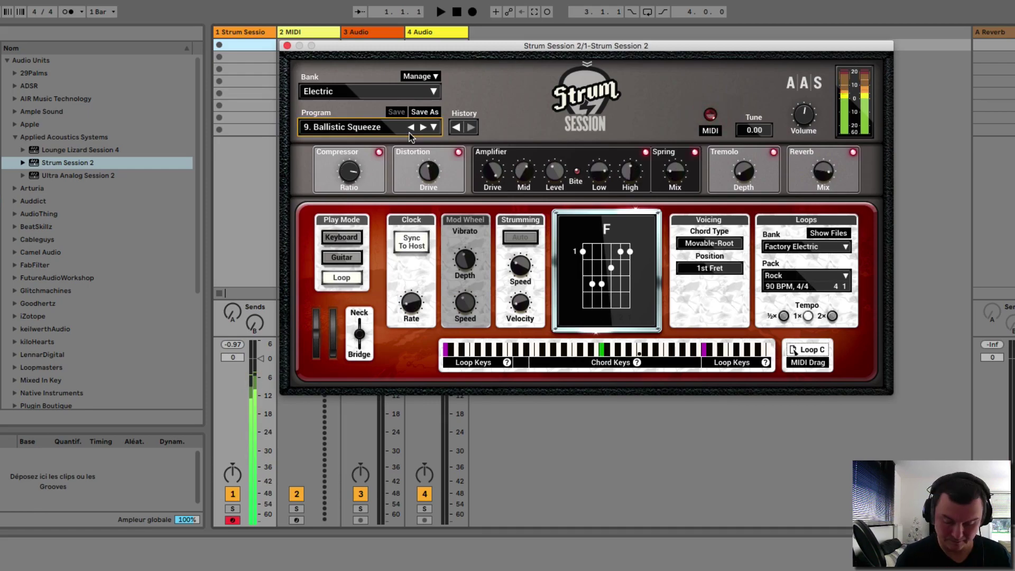
click(409, 133)
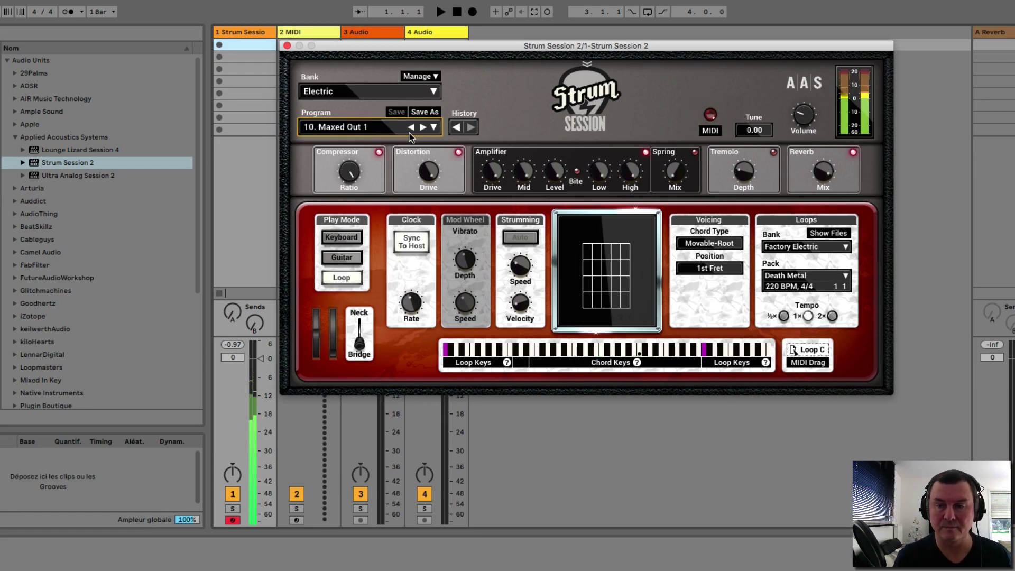
click(369, 128)
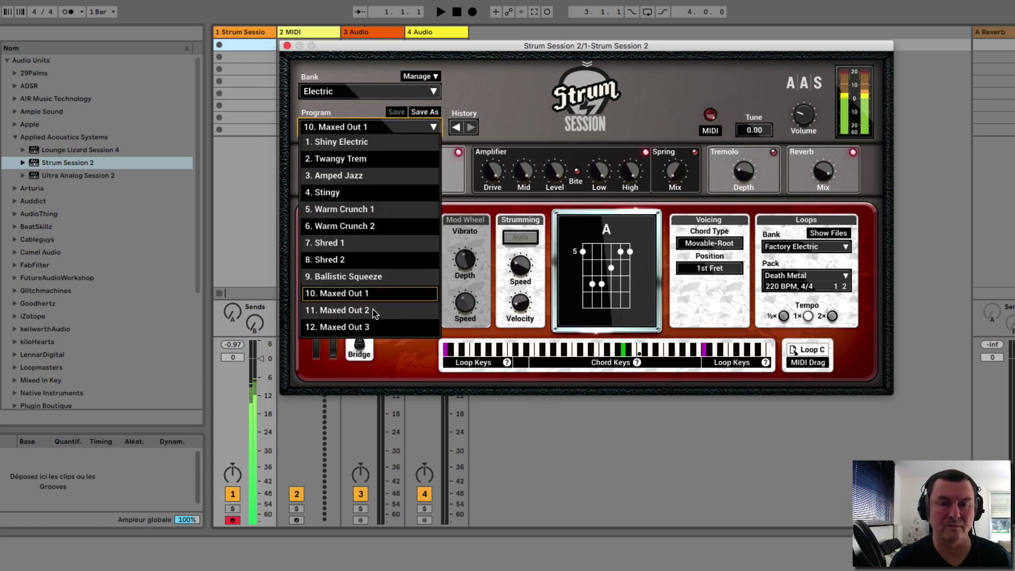
click(526, 117)
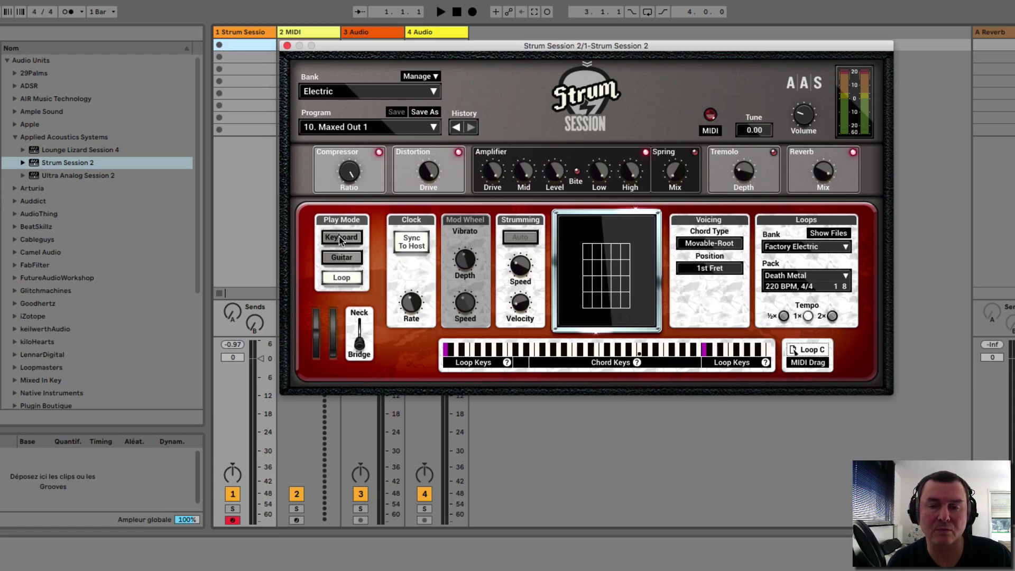
Cycle the play mode through Keyboard and Guitar and back to Loop
click(346, 258)
click(341, 237)
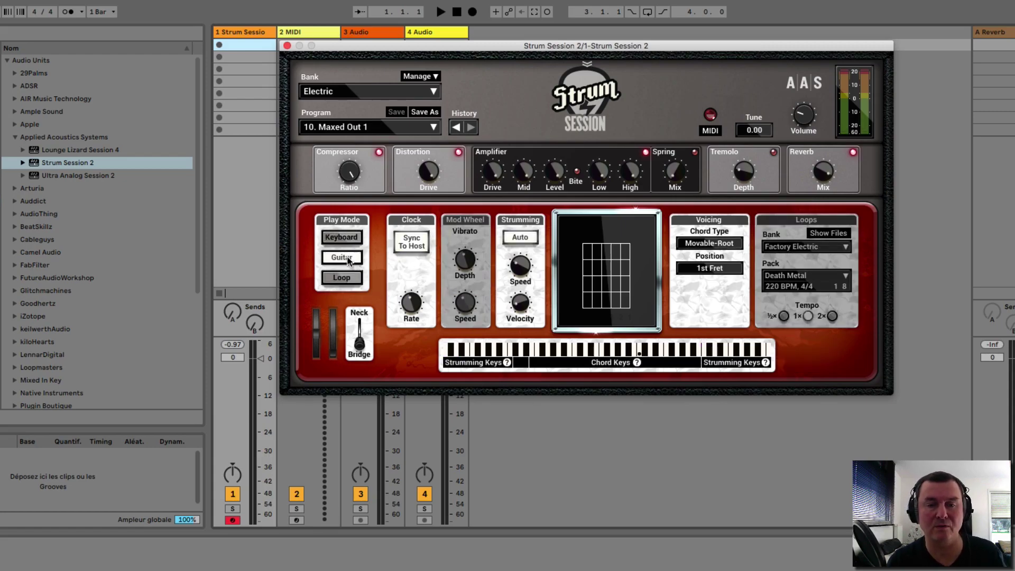
click(344, 280)
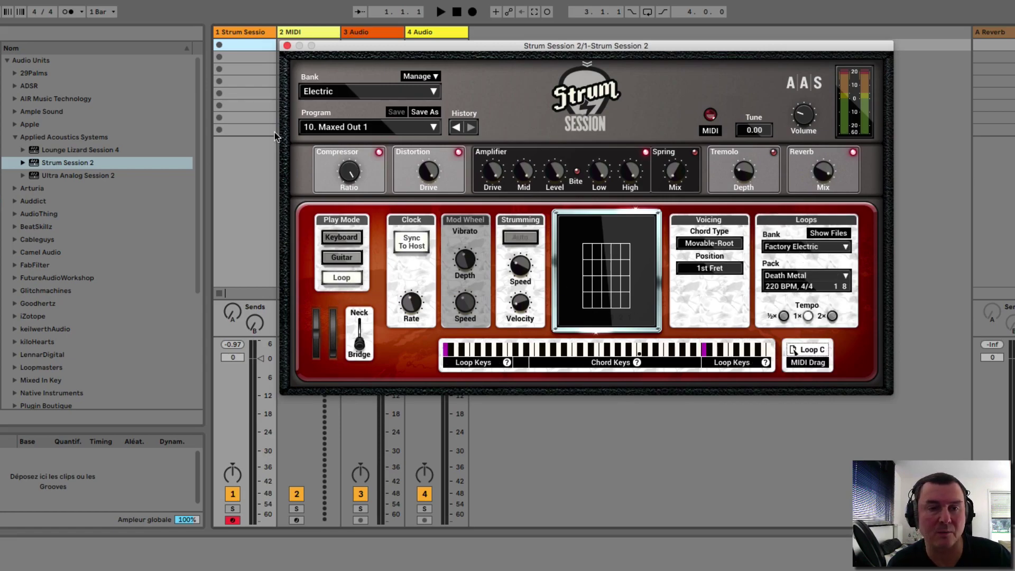
Replace Strum Session 2 on the first track with Ultra Analog Session 2 and look over its list of banks
click(288, 46)
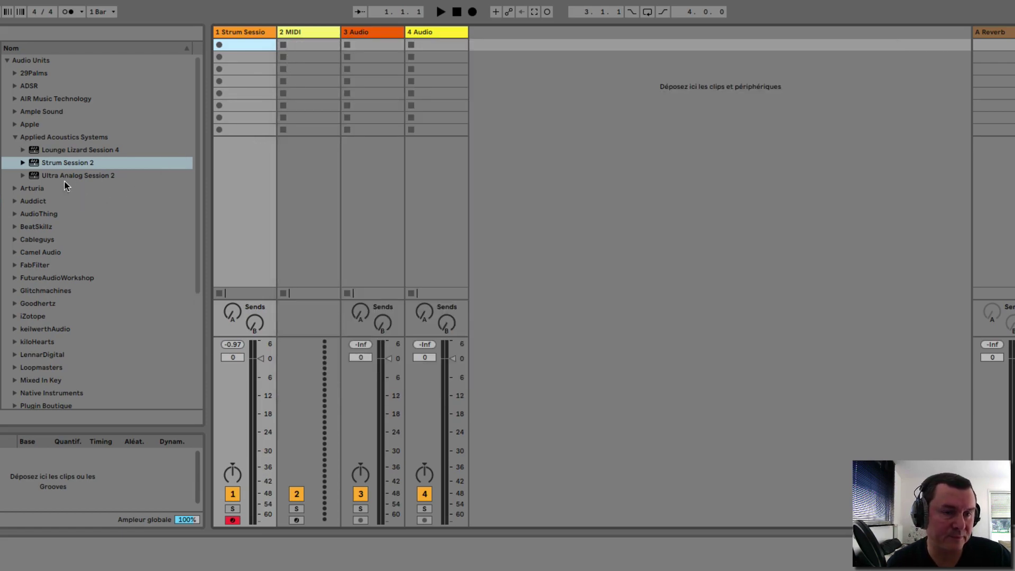
drag(65, 177, 270, 110)
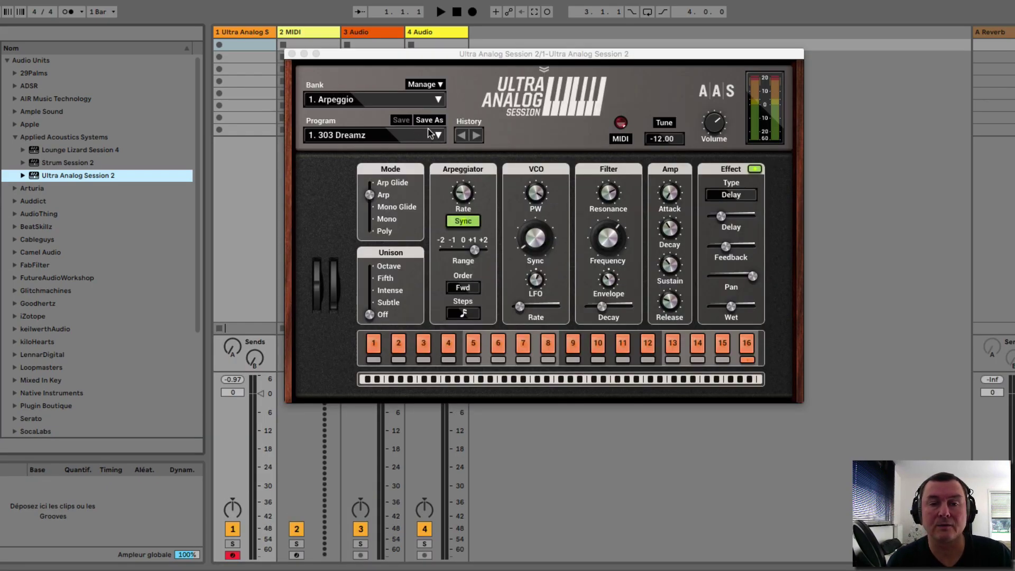
click(439, 100)
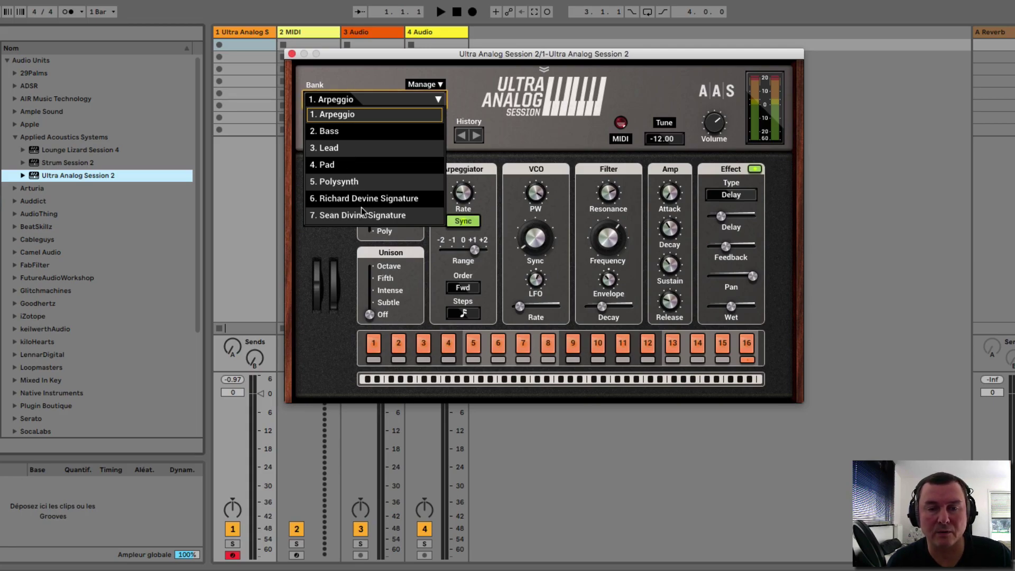
click(334, 234)
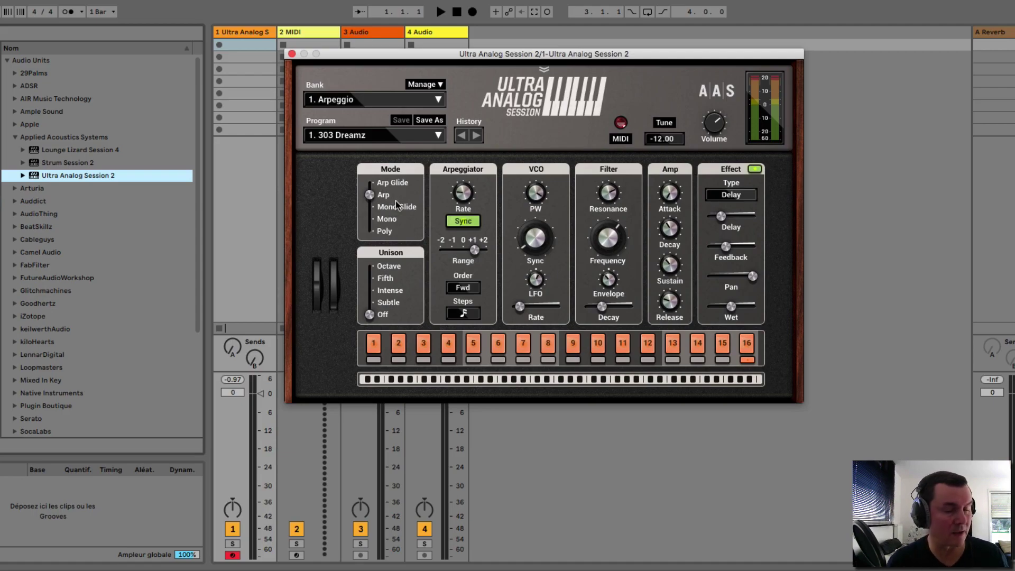
Adjust the VCO Sync and PW of the 303 Dreamz program and lower its filter frequency while playing
click(468, 223)
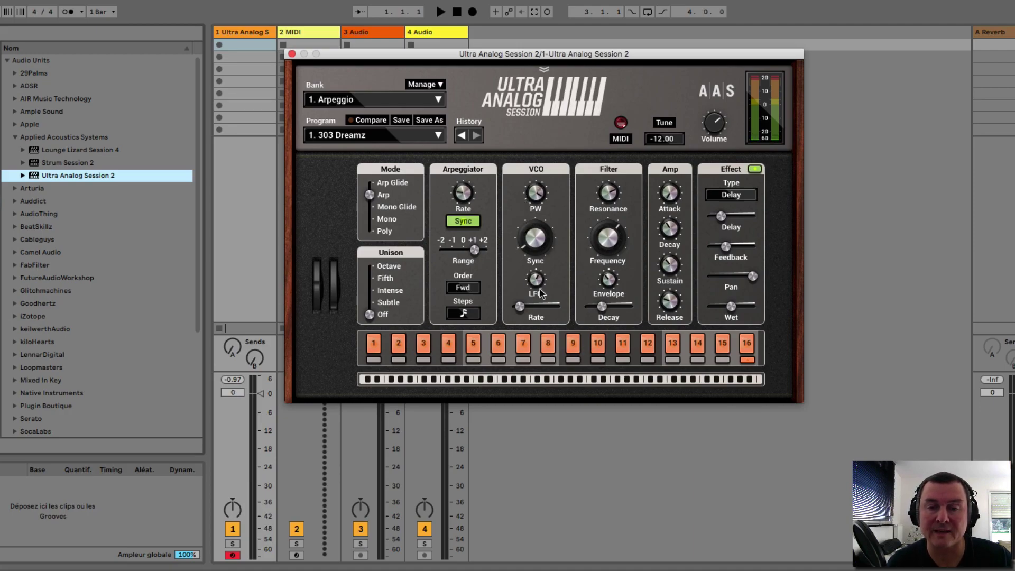
drag(535, 239, 547, 267)
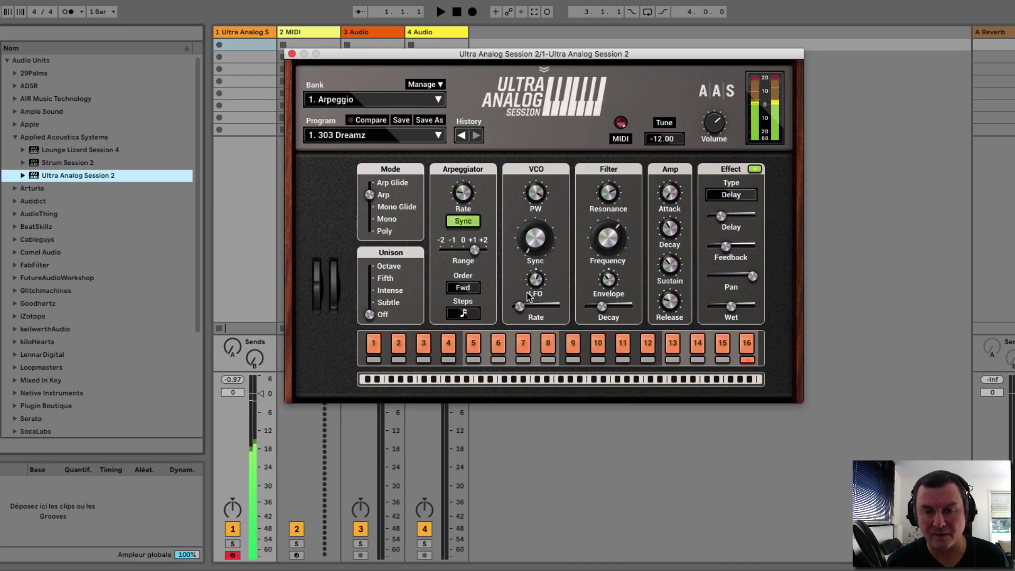
drag(537, 194, 536, 185)
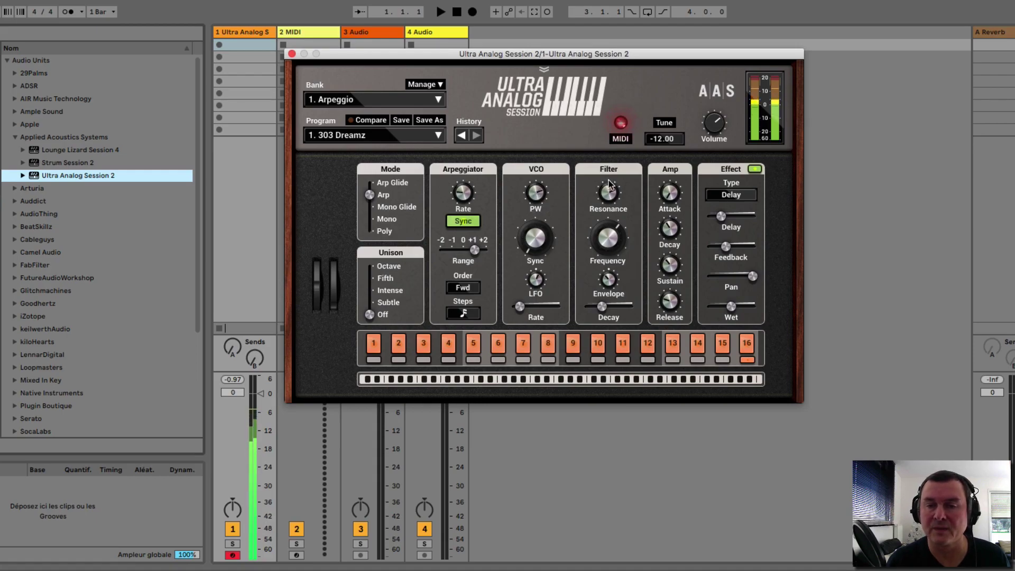
mouse_move(608, 238)
mouse_down()
mouse_move(609, 212)
mouse_move(608, 243)
mouse_up()
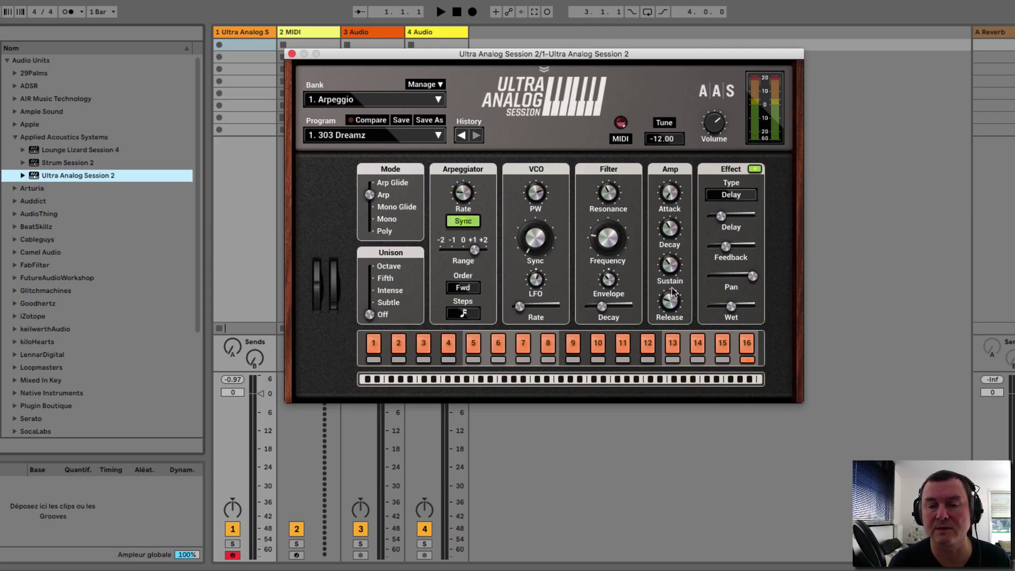
View the available effect types and switch the effect section off and back on
click(739, 196)
click(732, 196)
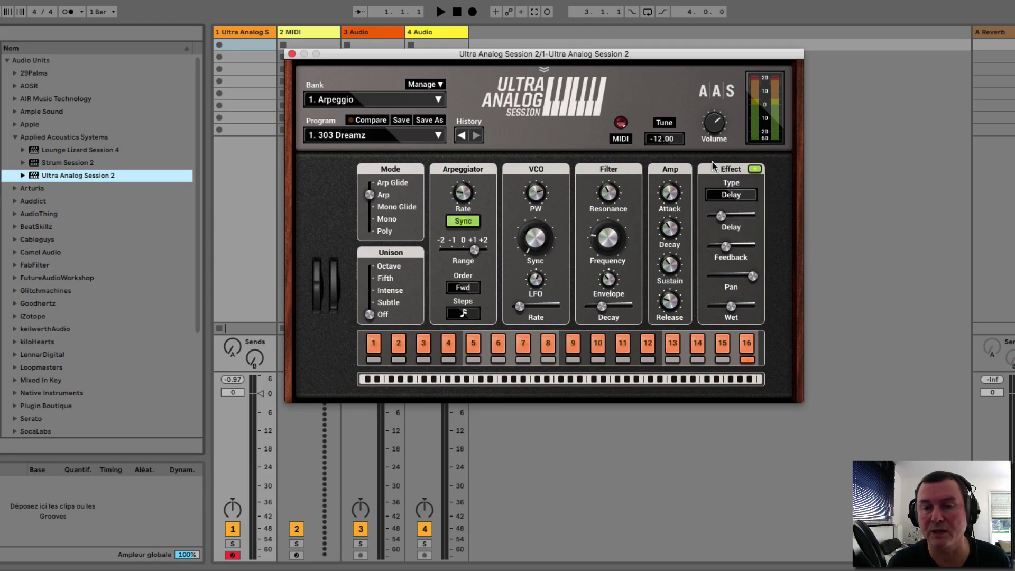
click(755, 170)
click(756, 169)
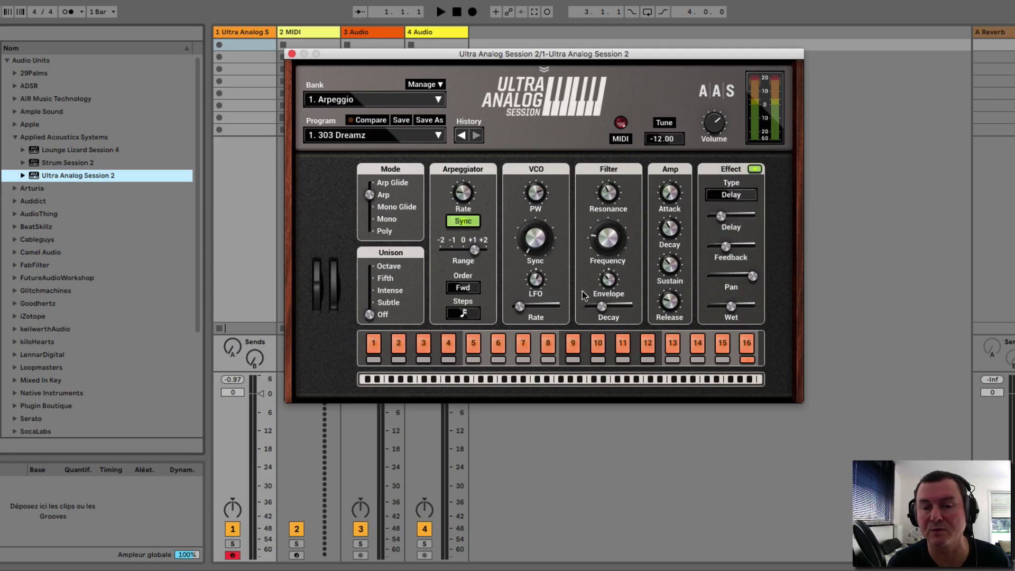
Turn off arpeggiator steps 3, 5, 7, 11 and 13 and sweep the filter frequency over the new pattern
click(423, 344)
click(474, 344)
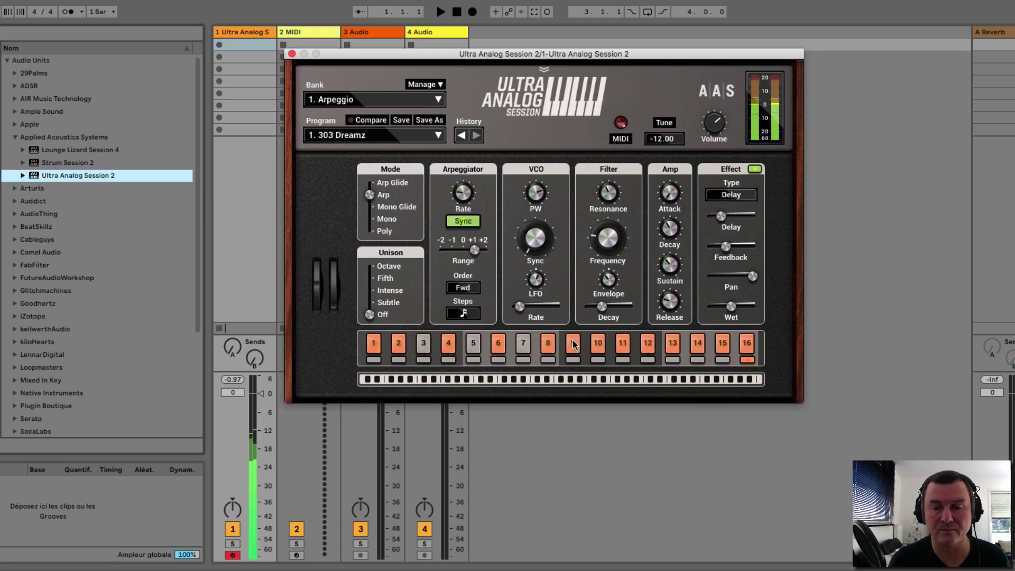
click(624, 343)
click(672, 343)
drag(607, 238, 607, 242)
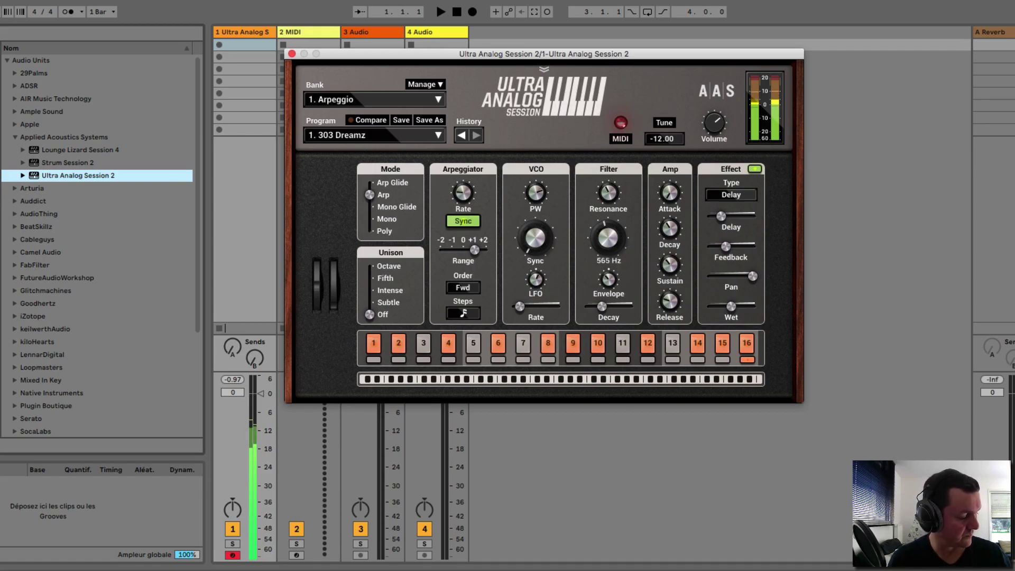
Audition the Arpeggio programs Vintage, Travel Frontiers, Uplifting, Twinkle Star, Ignition and Monster Bass in order
click(376, 133)
click(350, 166)
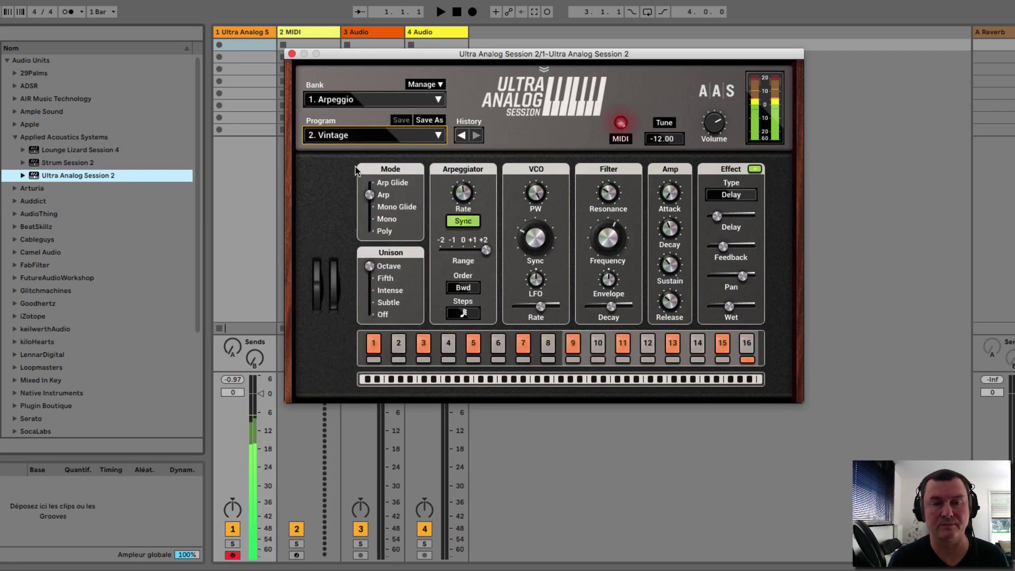
click(390, 138)
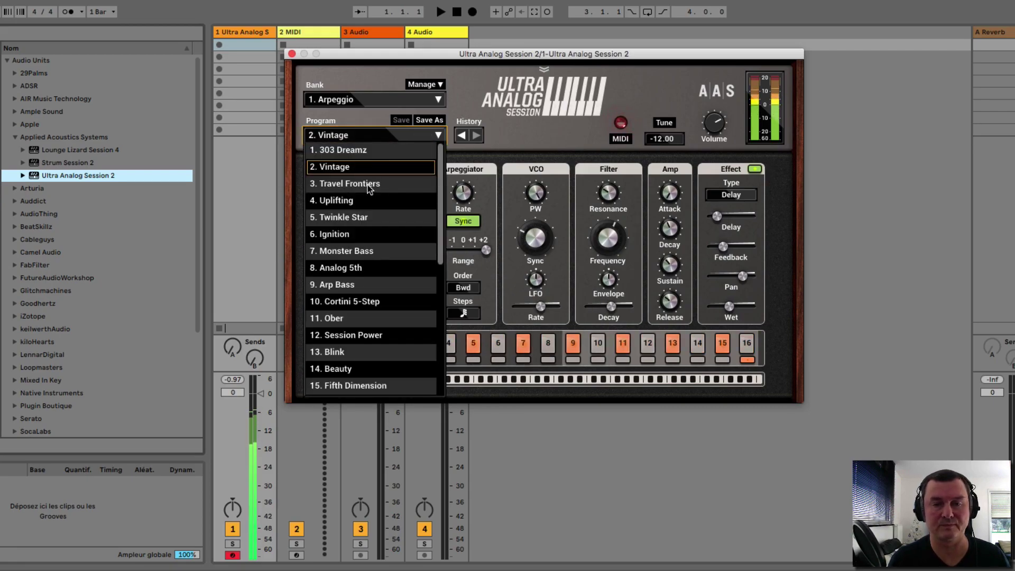
click(369, 184)
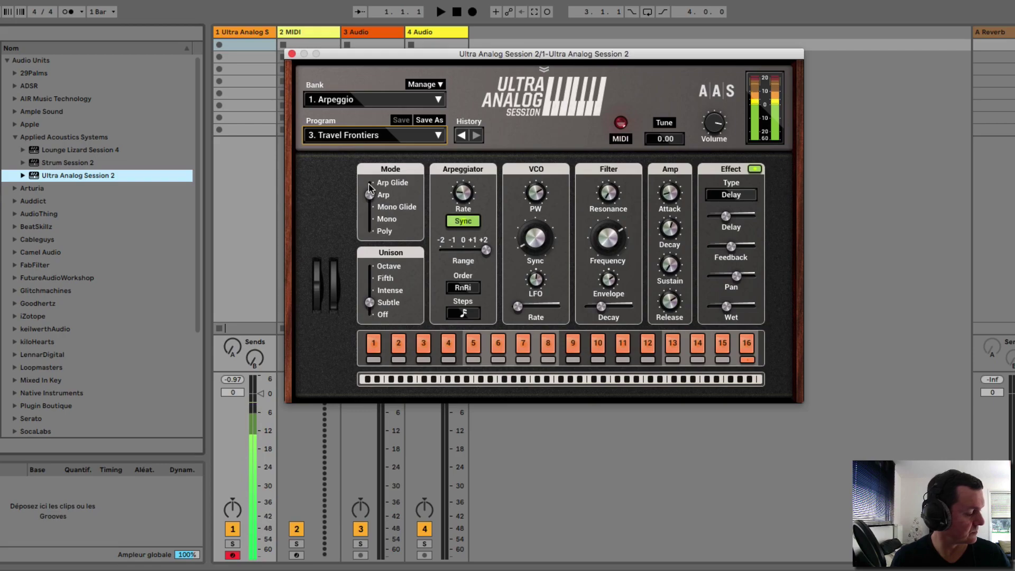
key(Down)
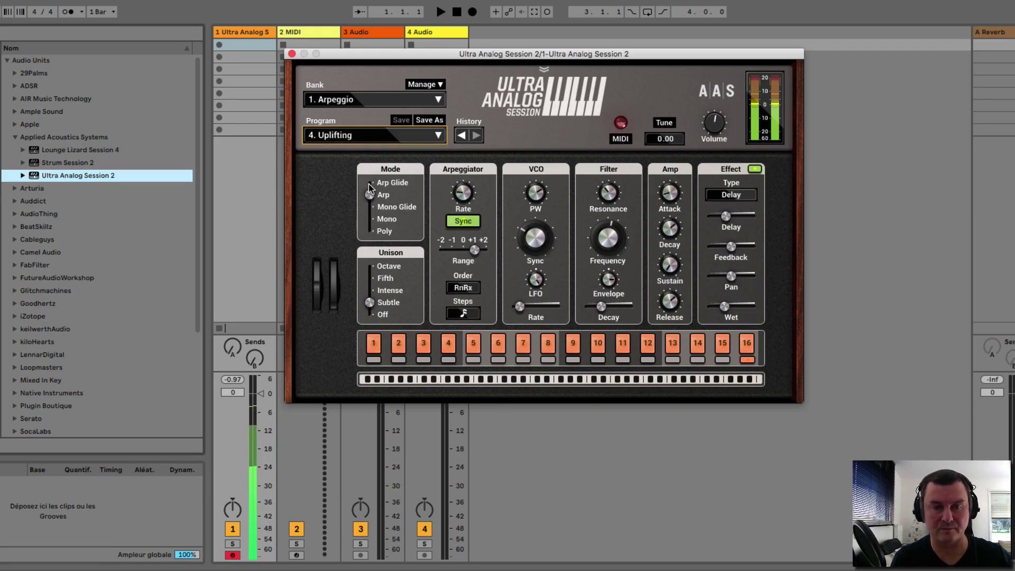
key(Down)
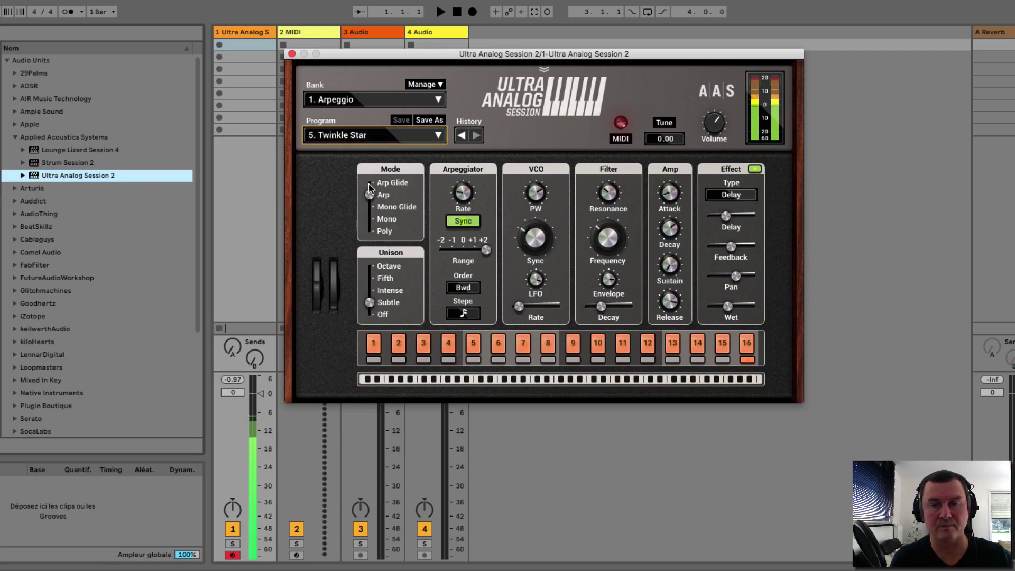
key(Down)
click(352, 136)
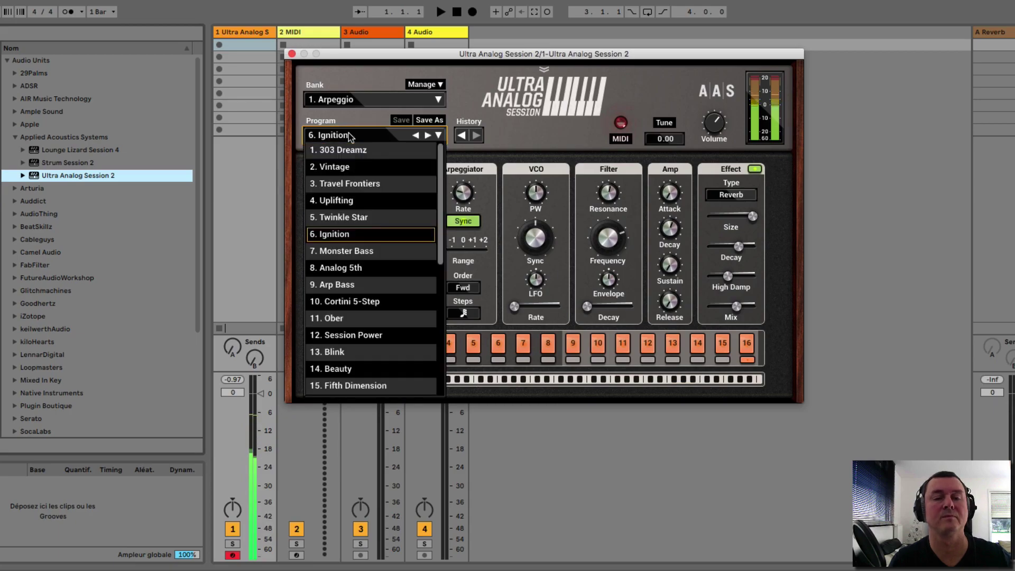
click(362, 252)
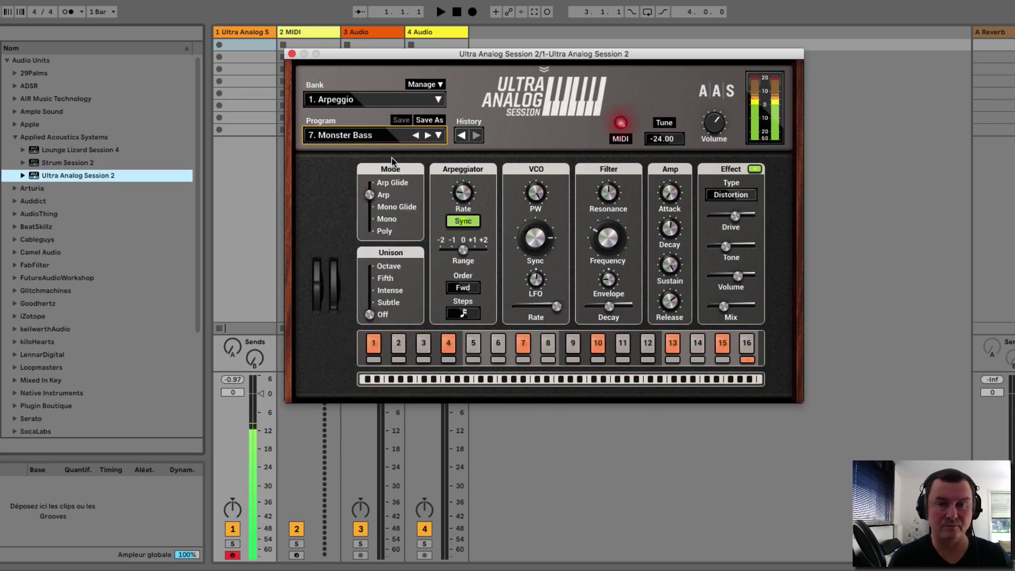
Switch to the Bass bank and audition its Electro, Distorted and Wowzas programs
click(398, 99)
click(344, 135)
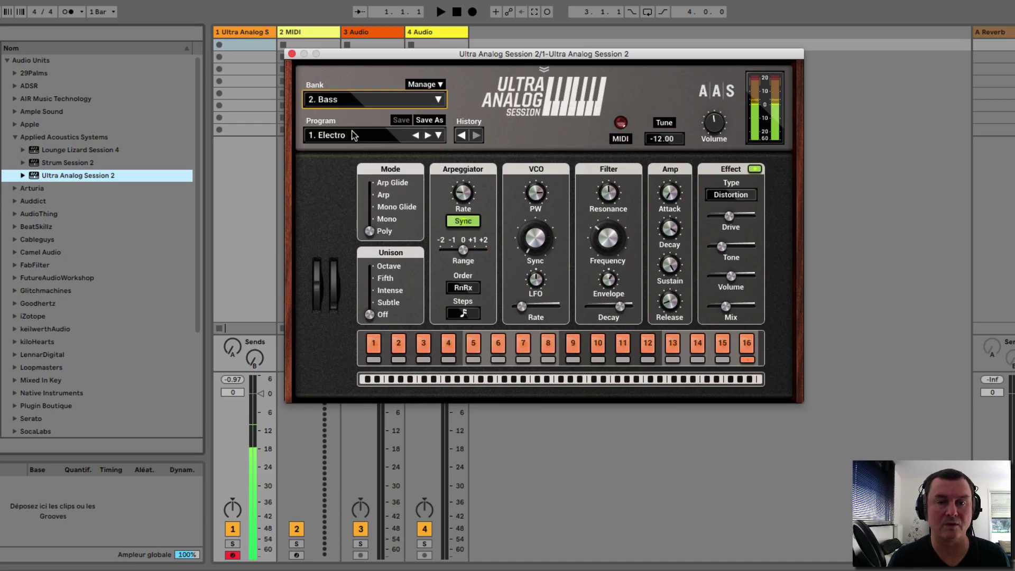
click(377, 137)
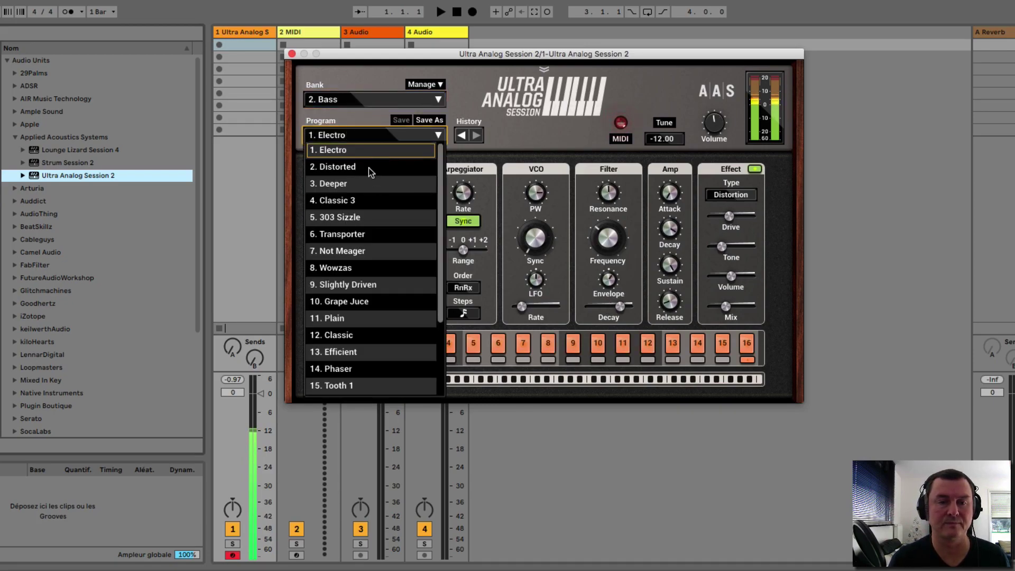
click(369, 167)
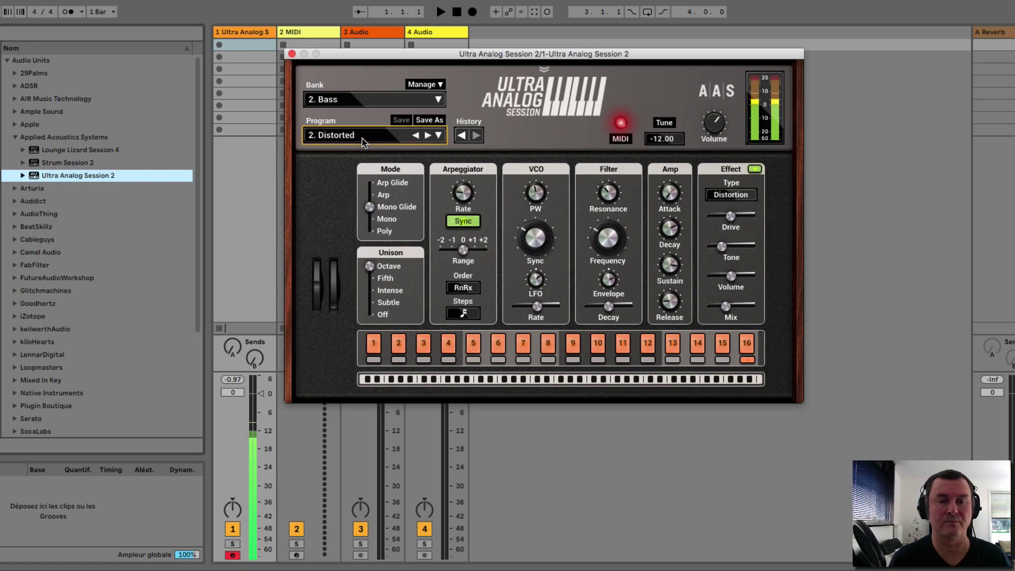
click(364, 141)
click(368, 268)
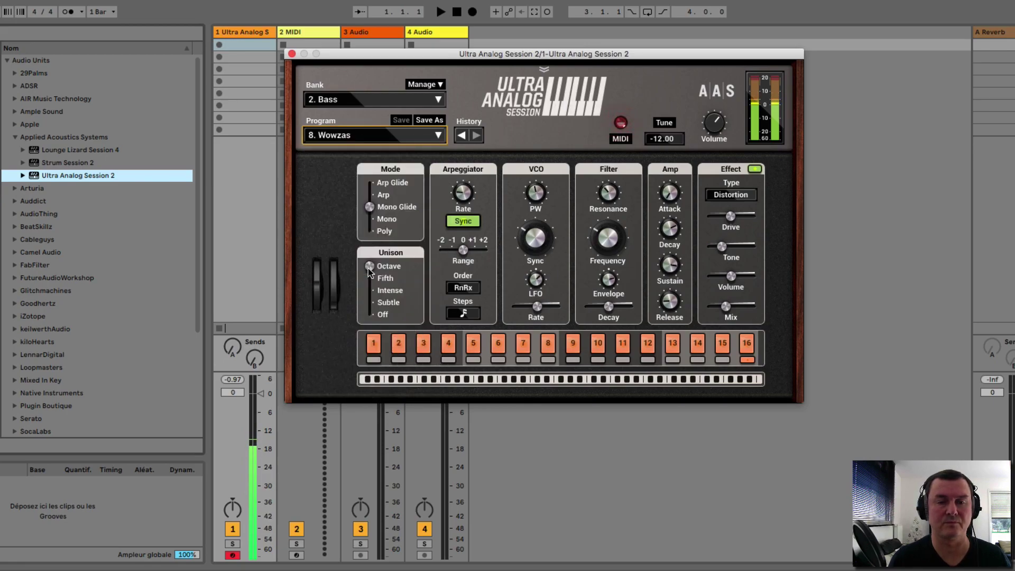
Audition the Bass program 303 Sizzle and switch to the Lead bank with its Blissful program
click(342, 141)
click(352, 218)
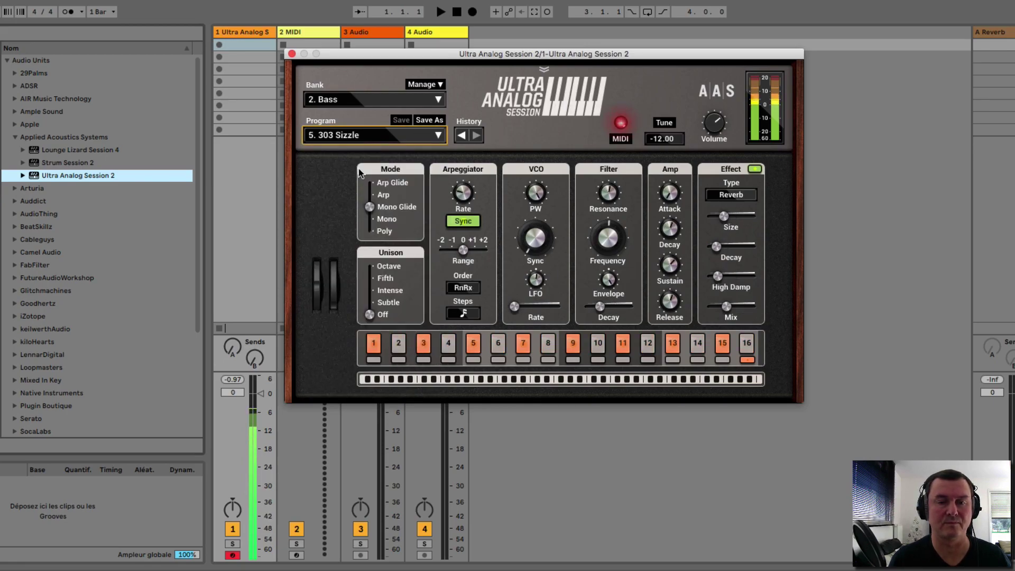
click(355, 103)
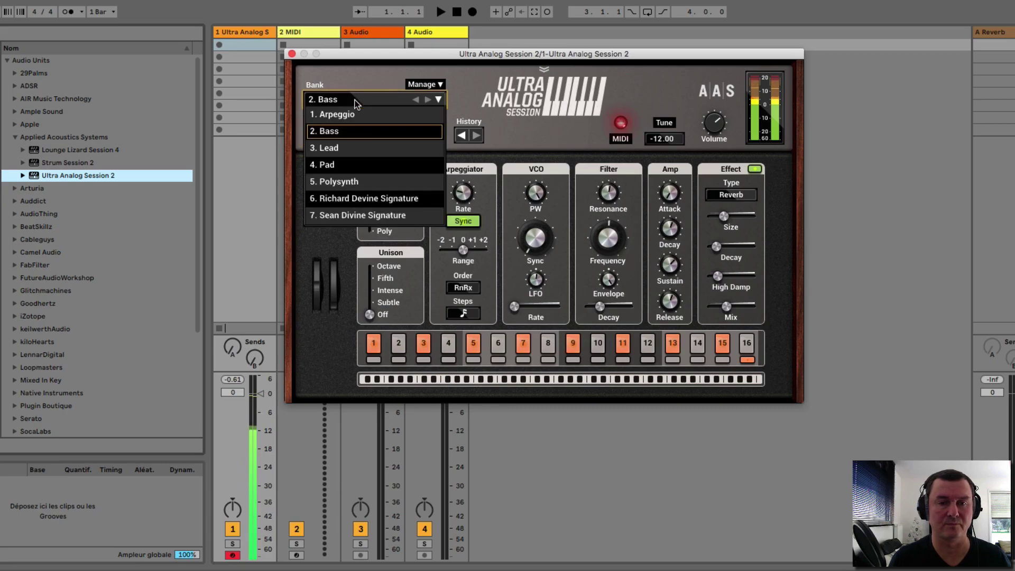
click(364, 147)
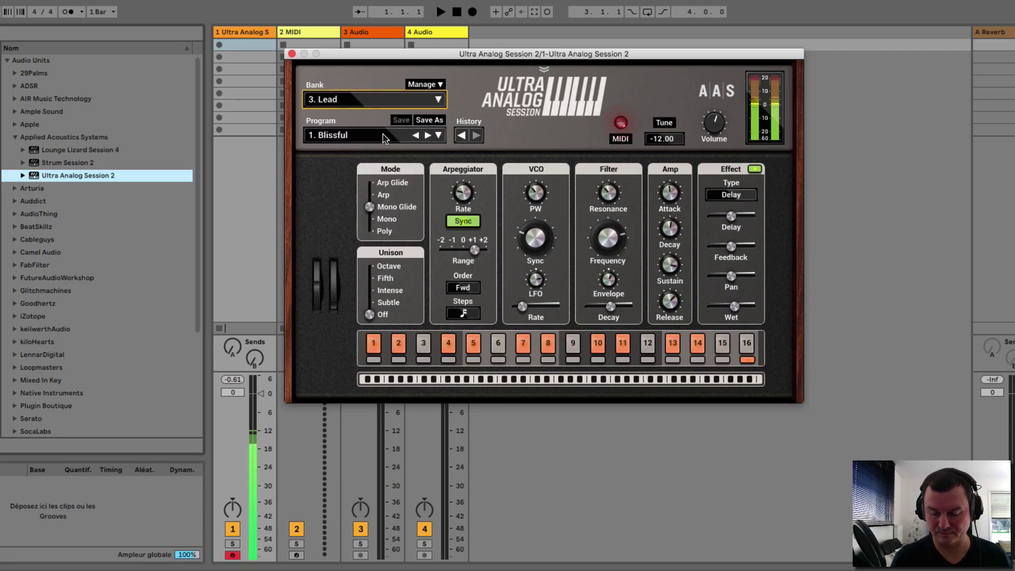
Audition the Lead programs Creamy, Hi Octane, Sync Sync, Smooth, Looking Up, Kanagawa, Clarinet, Motion and Warm in order
click(384, 138)
click(370, 165)
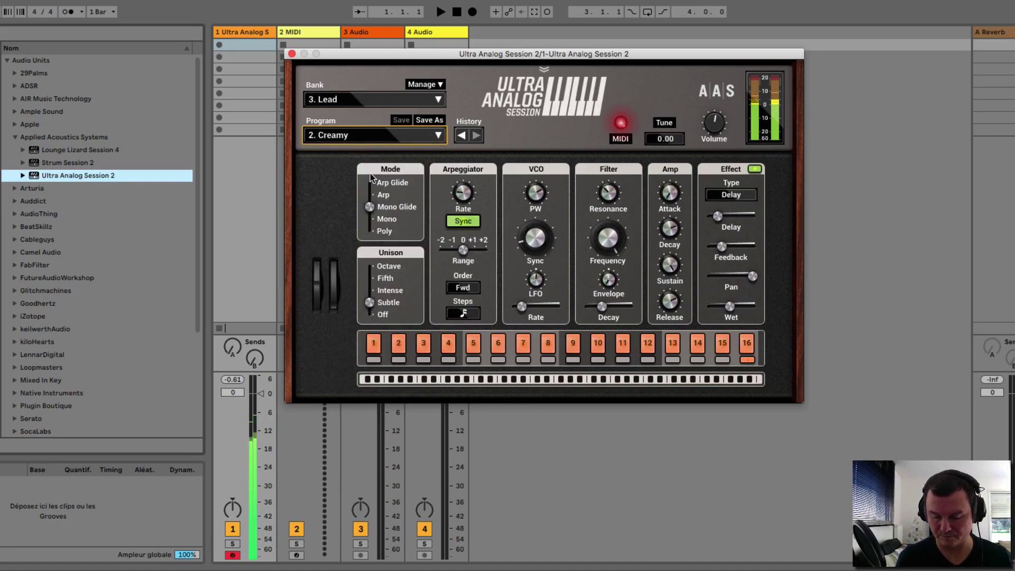
key(Down)
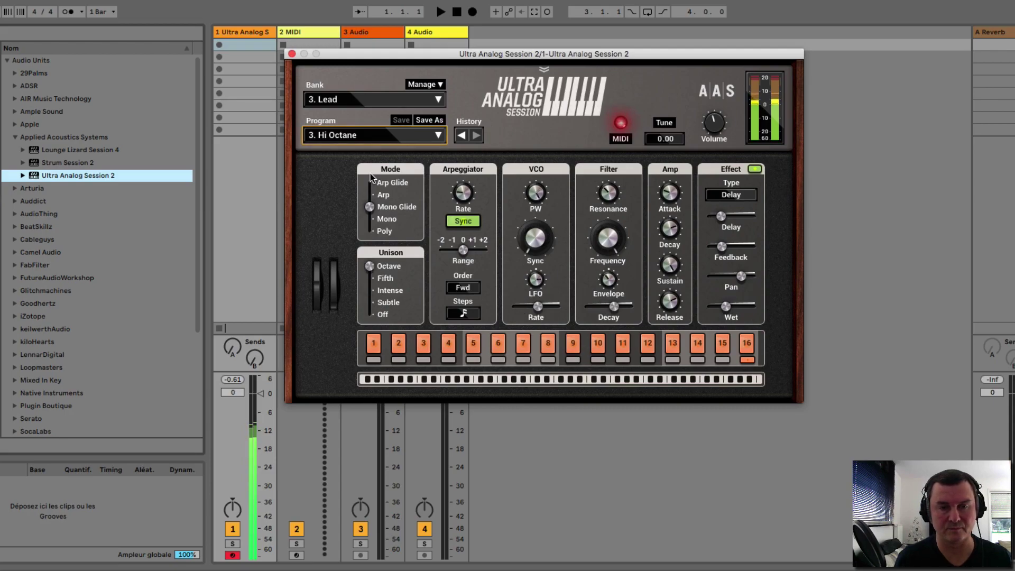
key(Down)
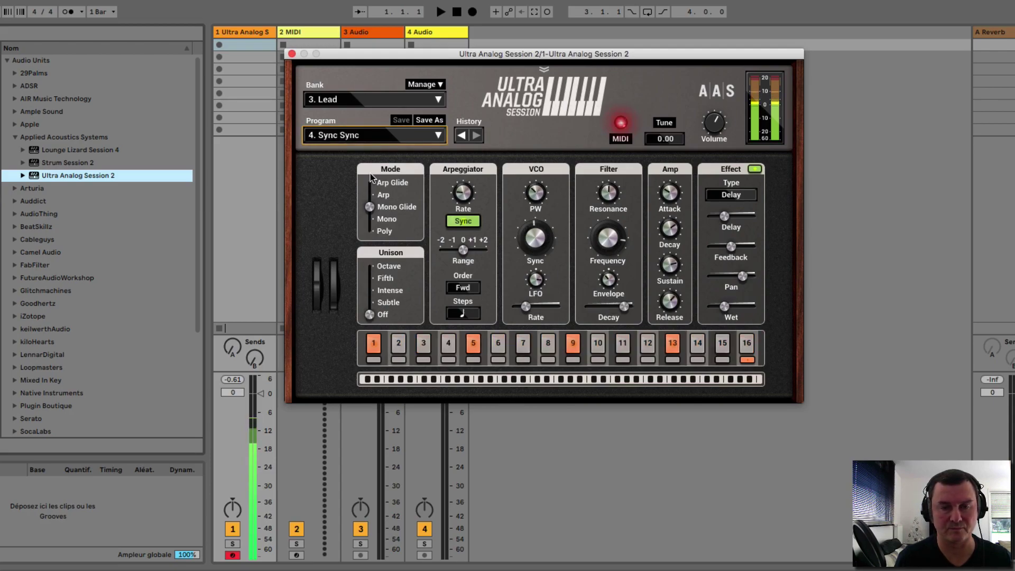
key(Down)
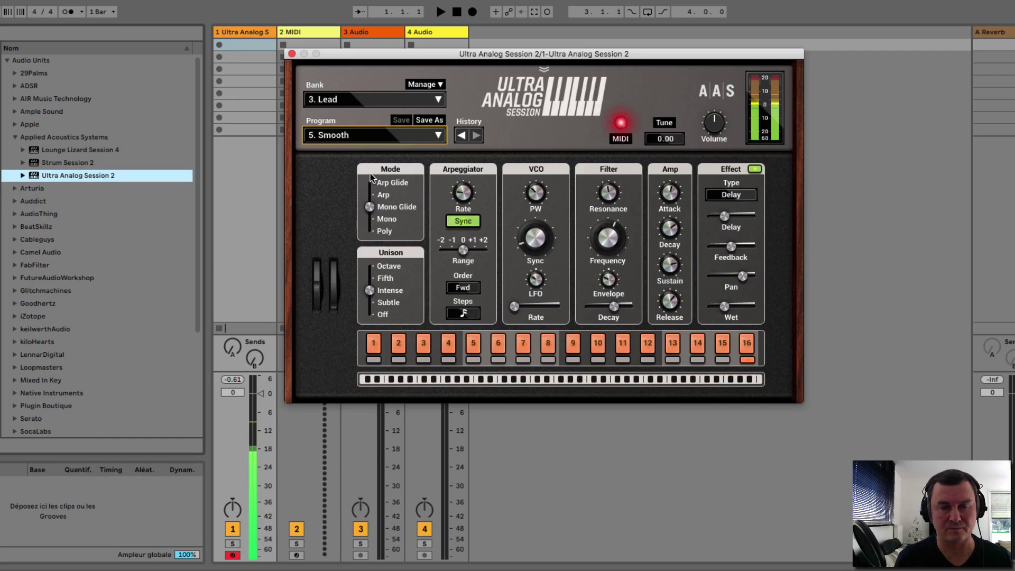
key(Down)
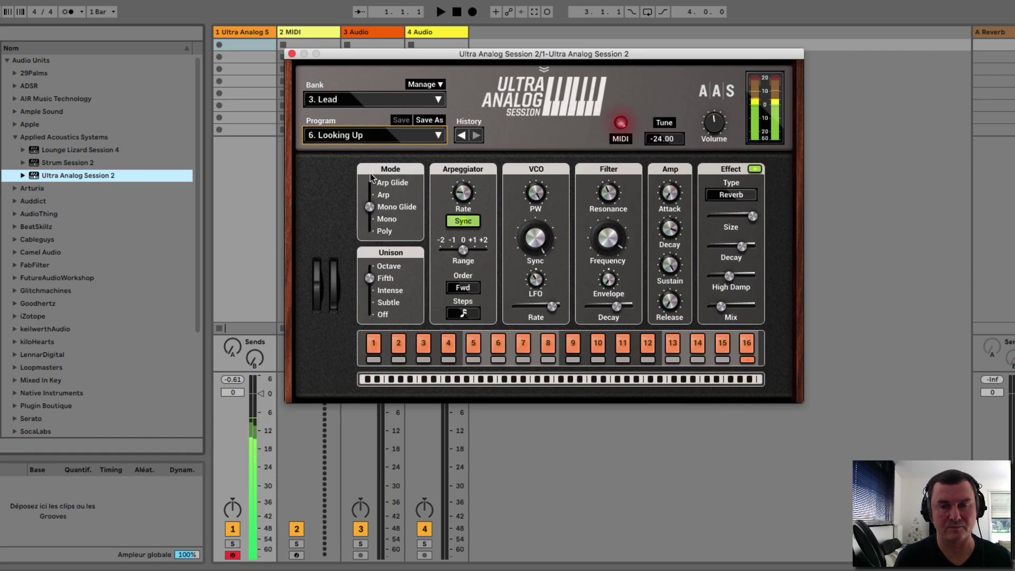
key(Down)
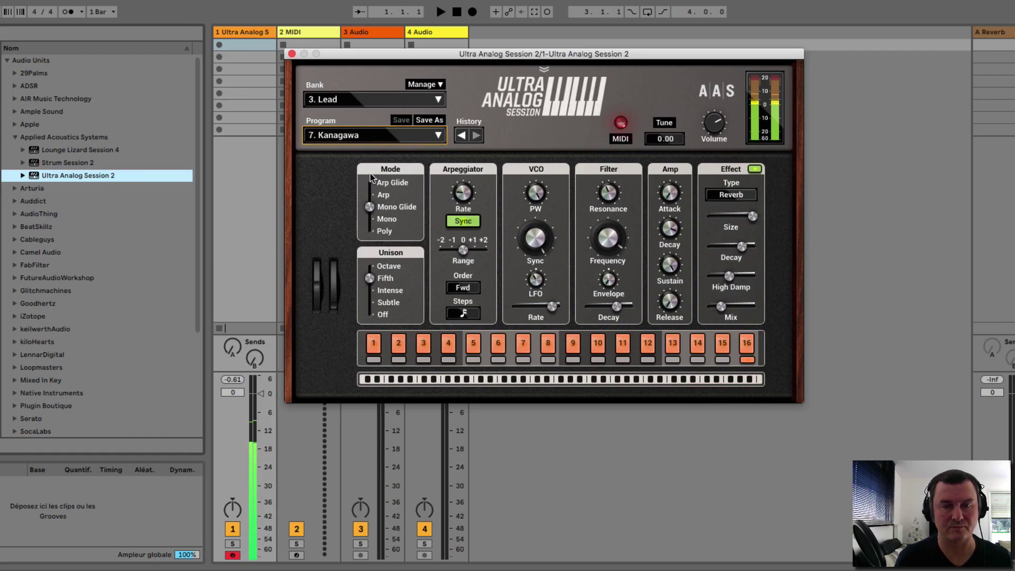
key(Down)
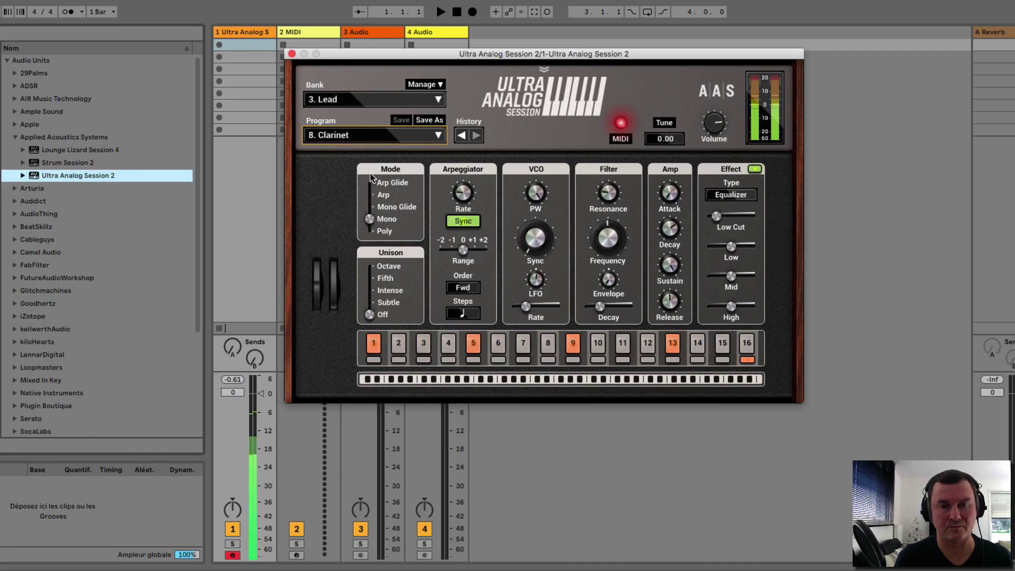
key(Down)
key(Down)
Audition the Lead programs Torsion and Lead Poisoning
click(354, 136)
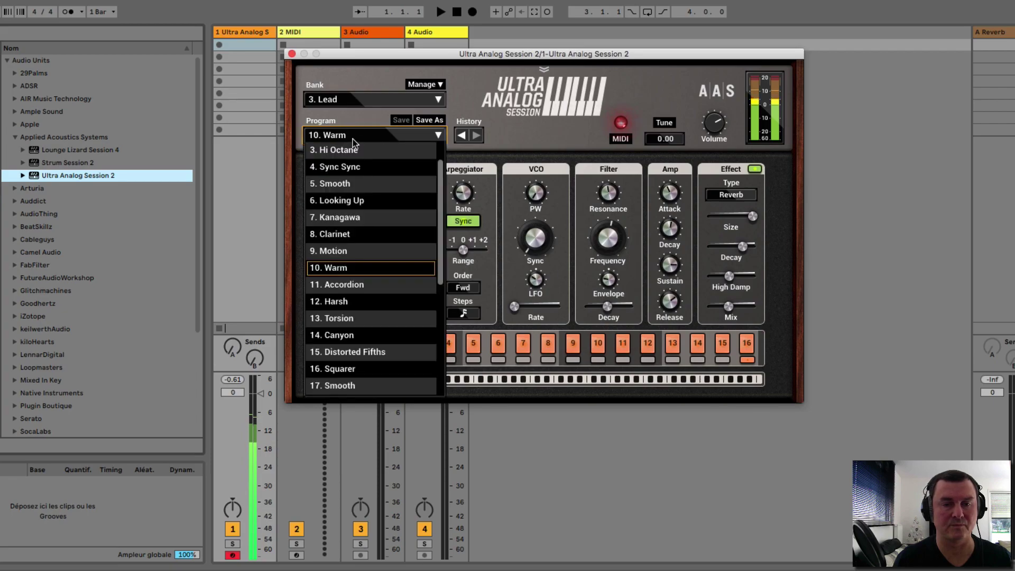
click(353, 319)
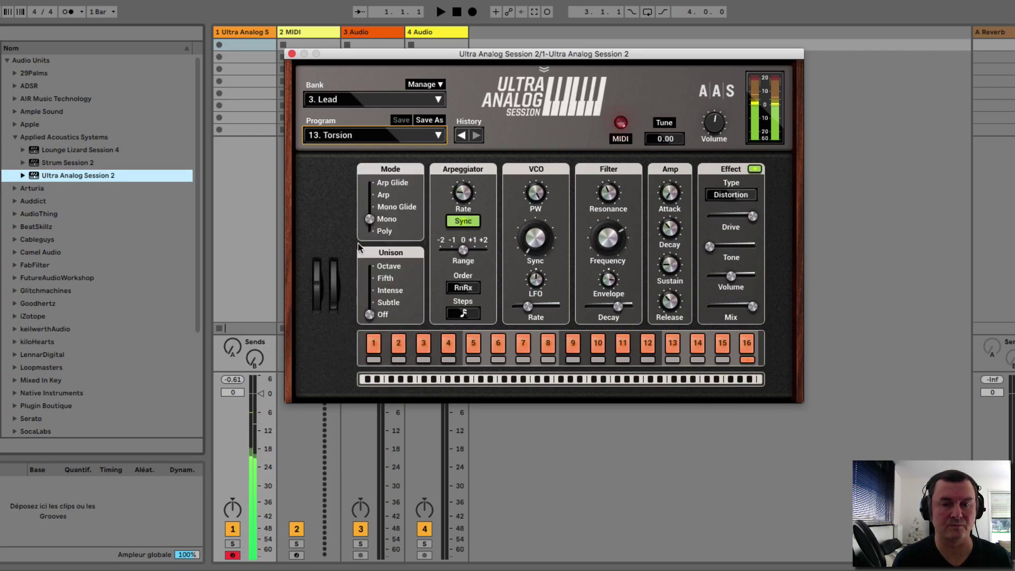
click(362, 136)
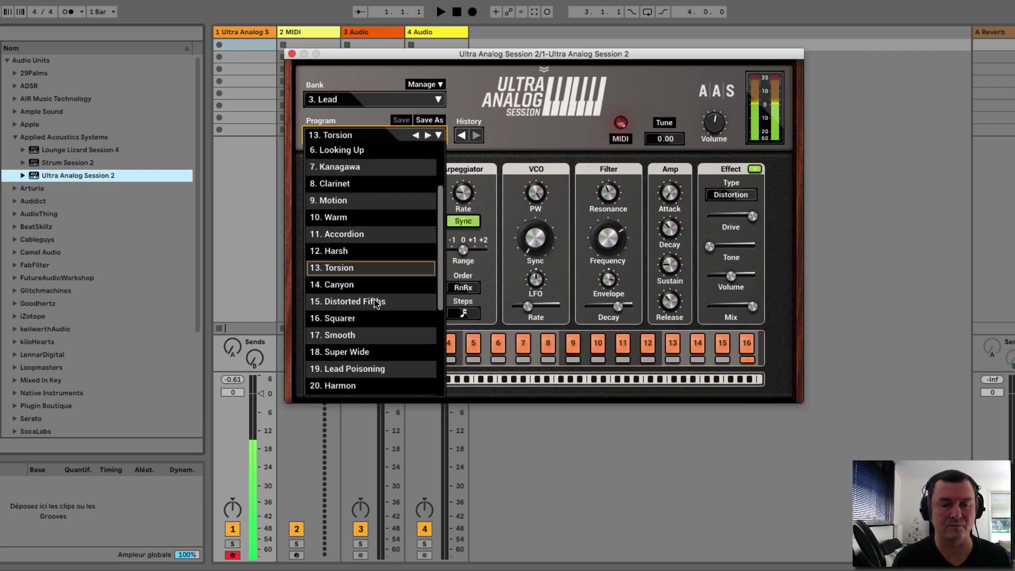
click(362, 369)
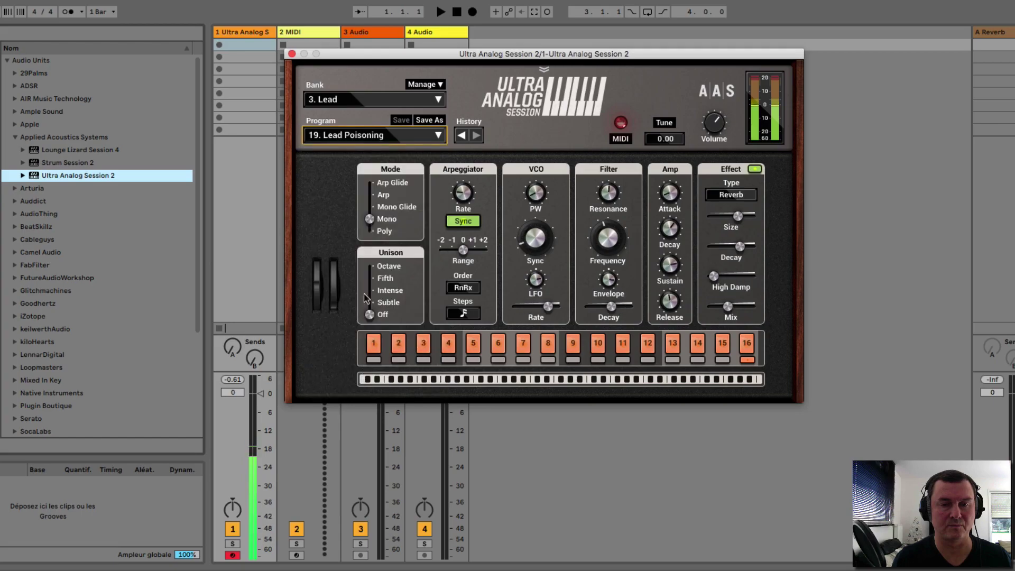
Switch to the Pad bank and audition its programs from Cathedral Strings to Space Strings
click(367, 99)
click(371, 165)
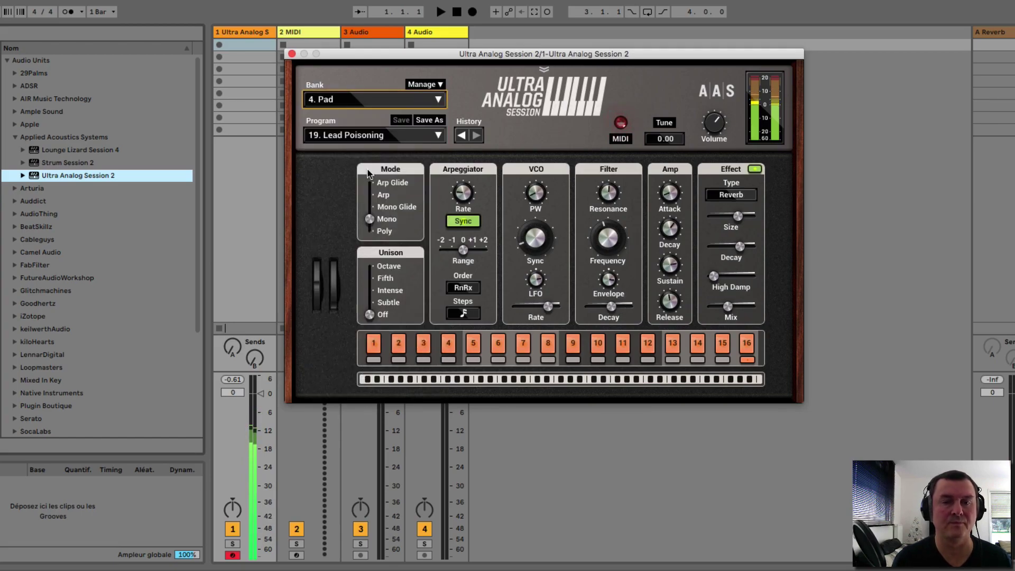
click(371, 139)
click(366, 168)
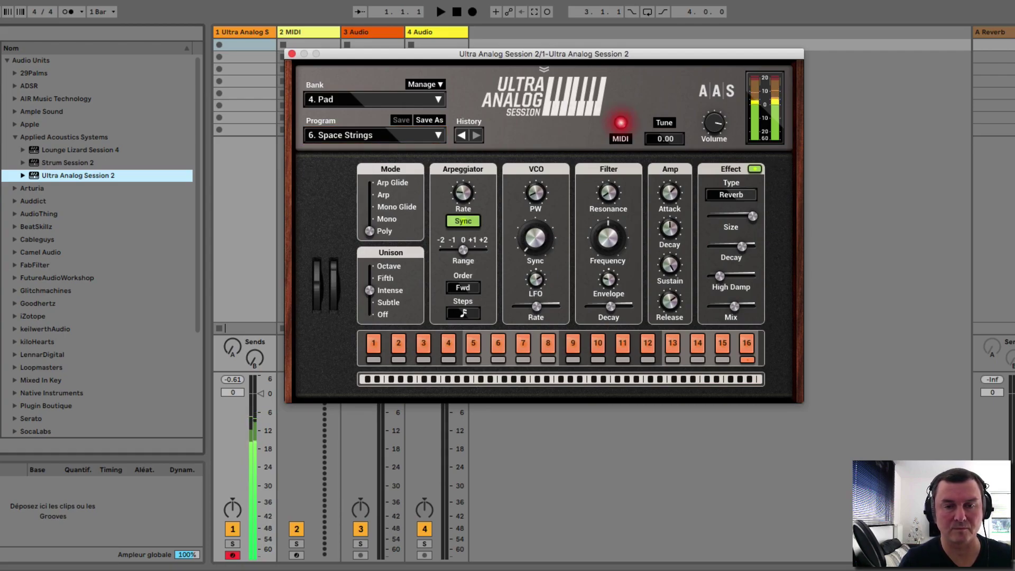
Audition the Pad programs Pillow, Brassy Sweeps, Wishing Well, Dreamers Only and Overtones
click(362, 136)
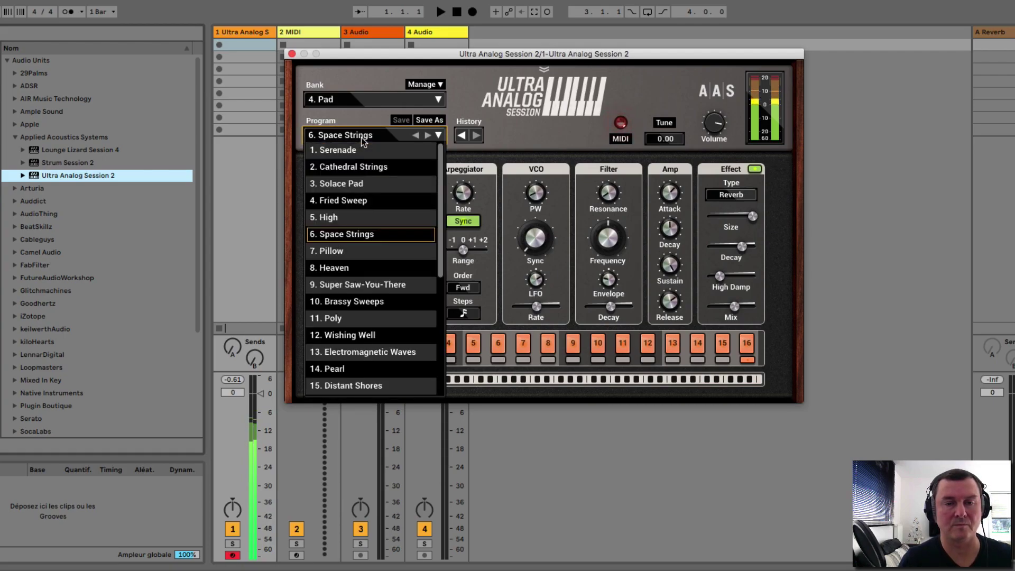
click(363, 252)
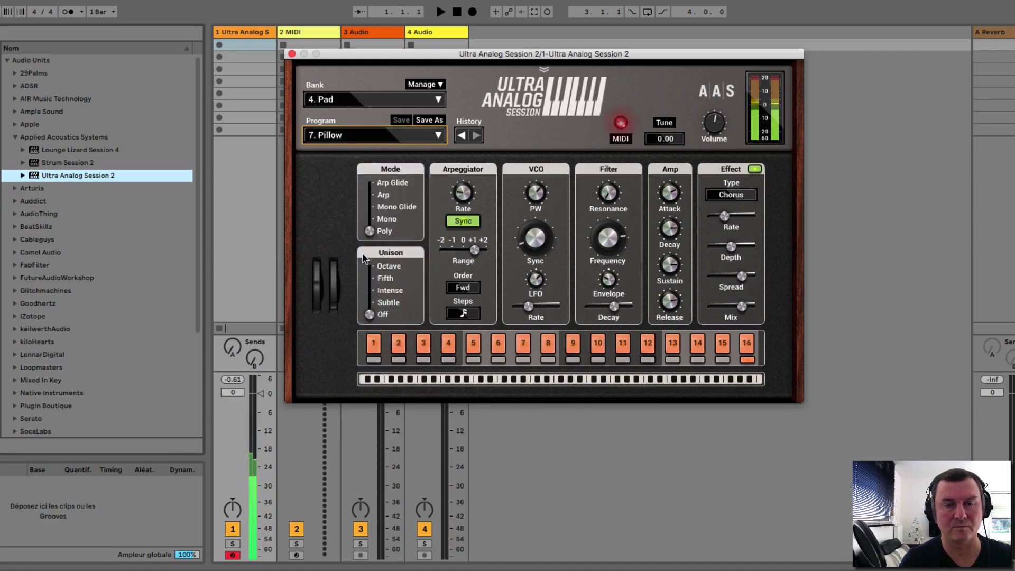
click(358, 139)
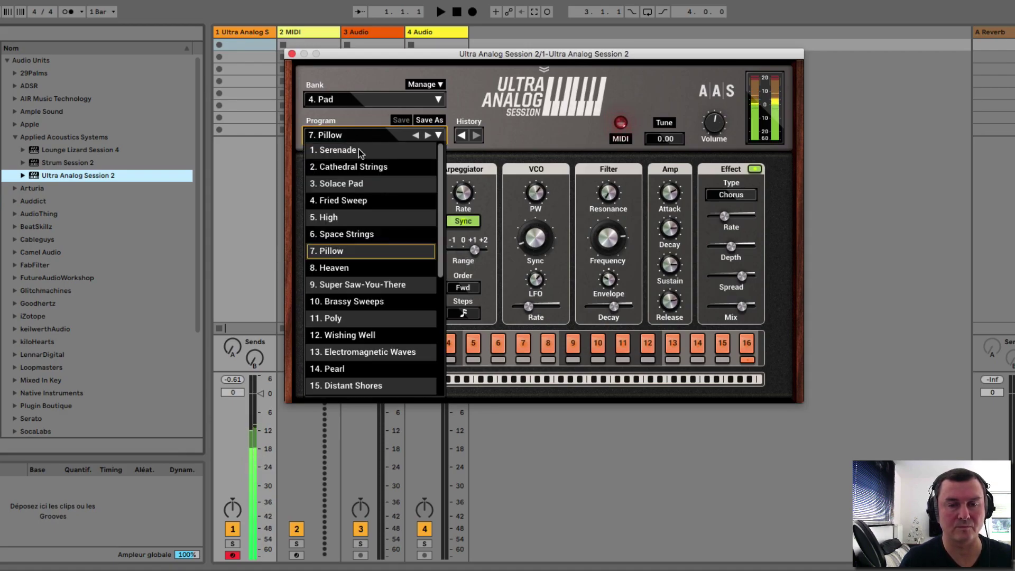
click(372, 301)
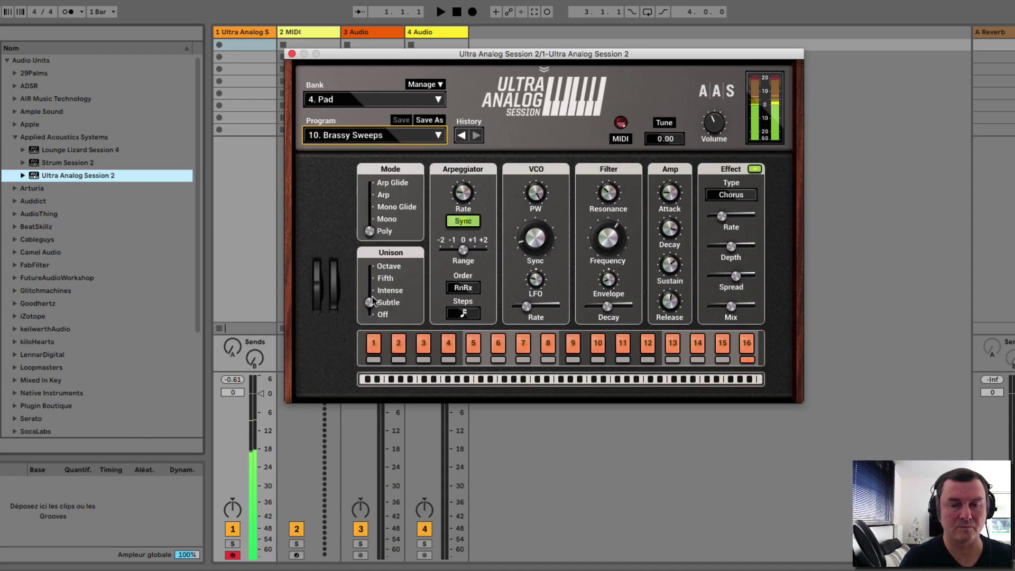
click(360, 137)
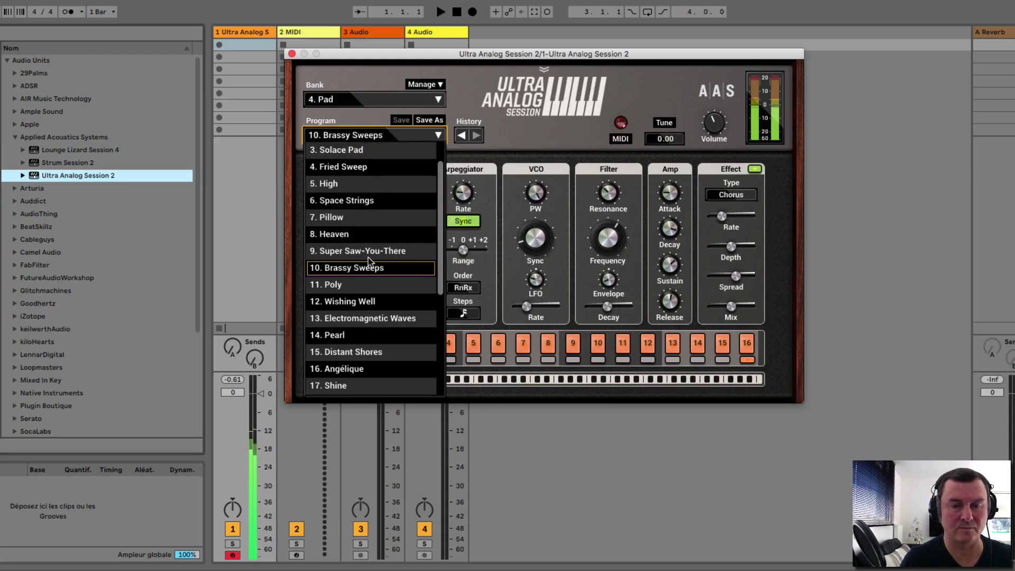
click(368, 303)
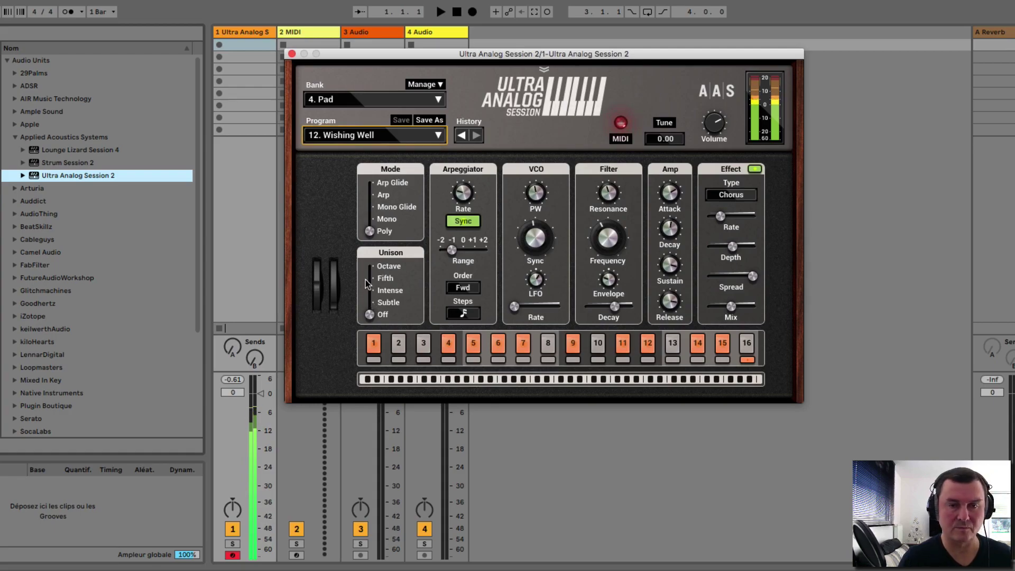
click(340, 138)
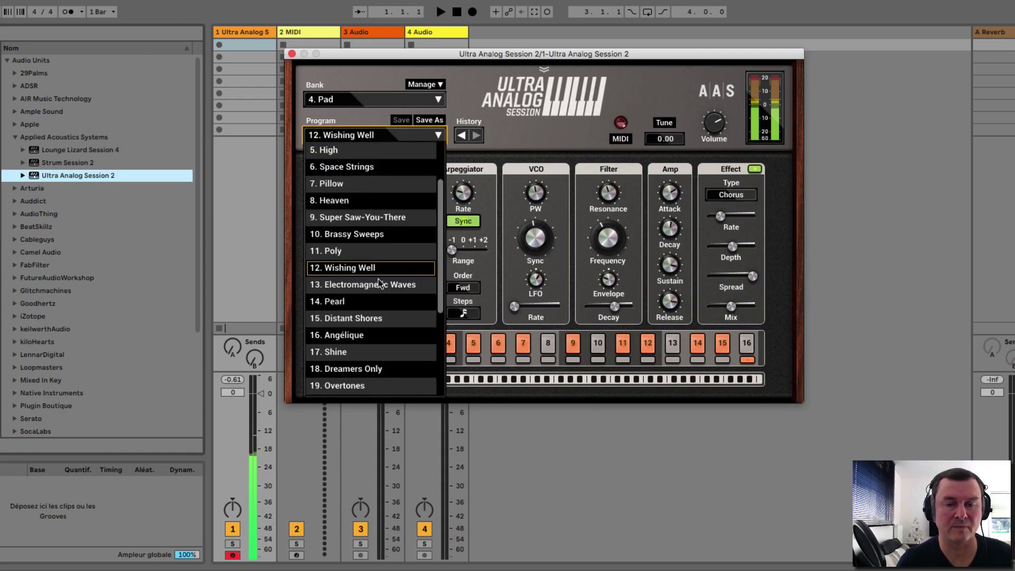
click(349, 368)
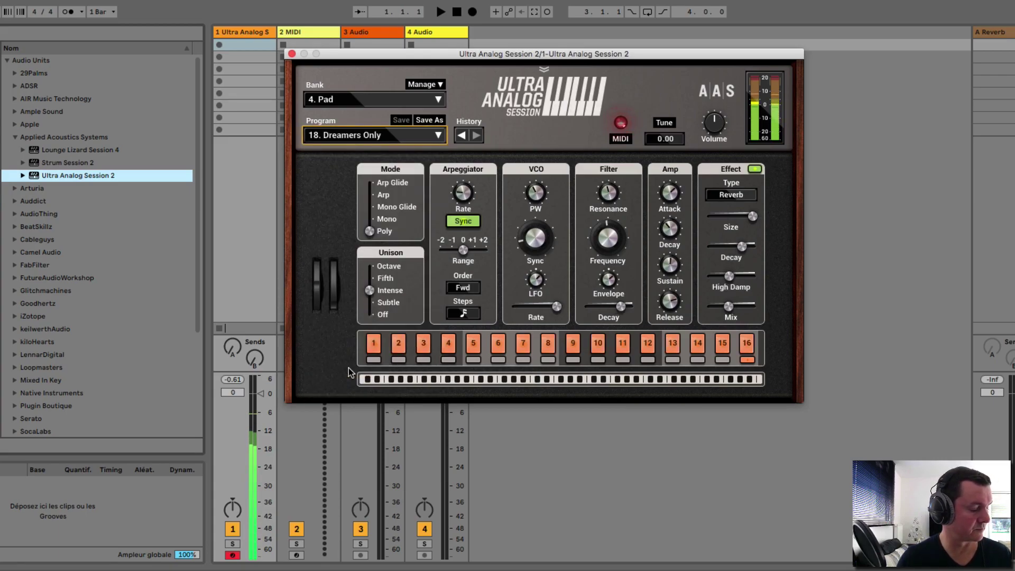
key(Down)
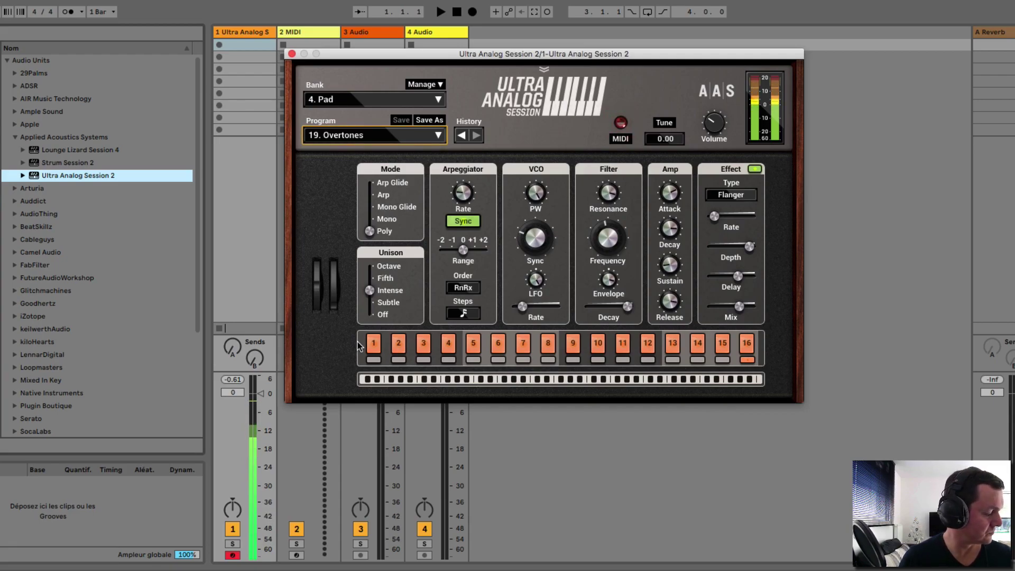
Switch to the Polysynth bank and audition its 1982, CTO Sound, Wailer and Delayed JP Pluck programs
mouse_move(338, 138)
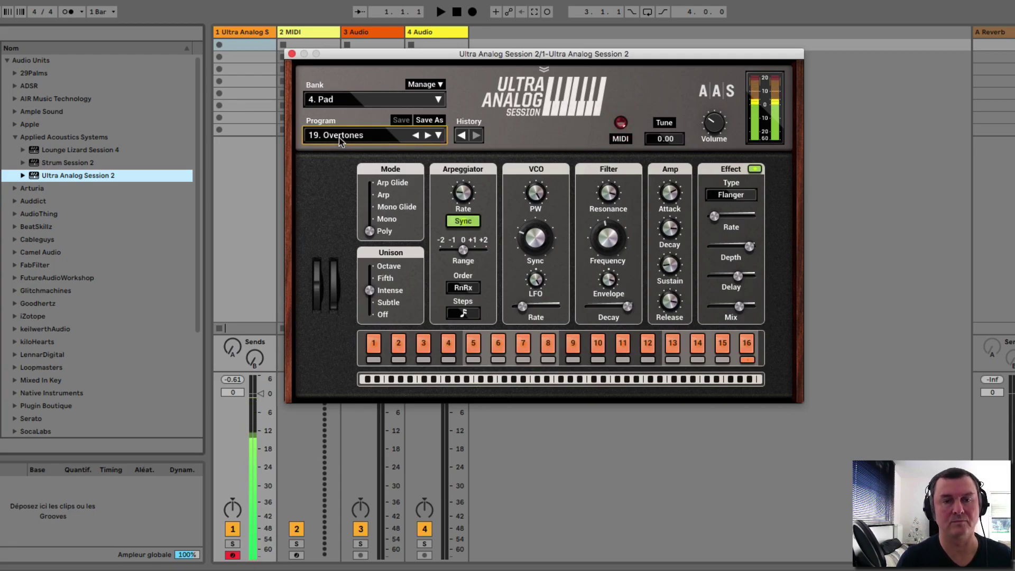
click(341, 99)
click(345, 183)
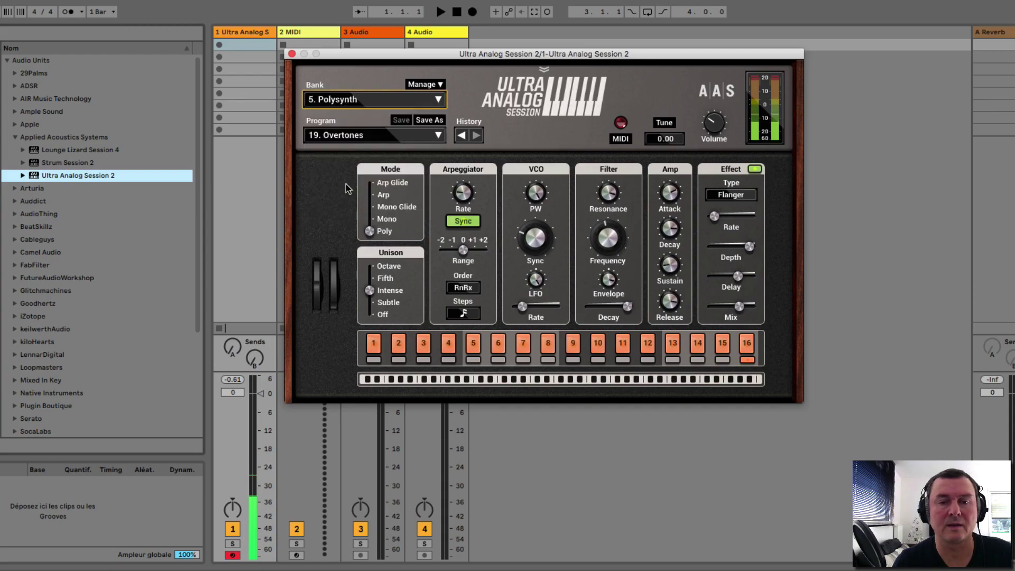
click(353, 141)
click(356, 165)
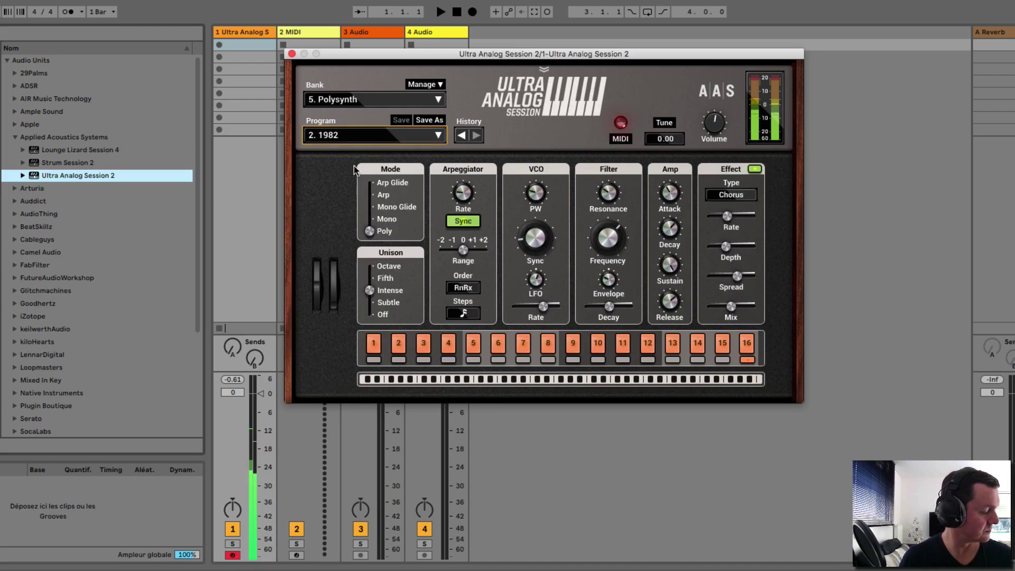
key(Down)
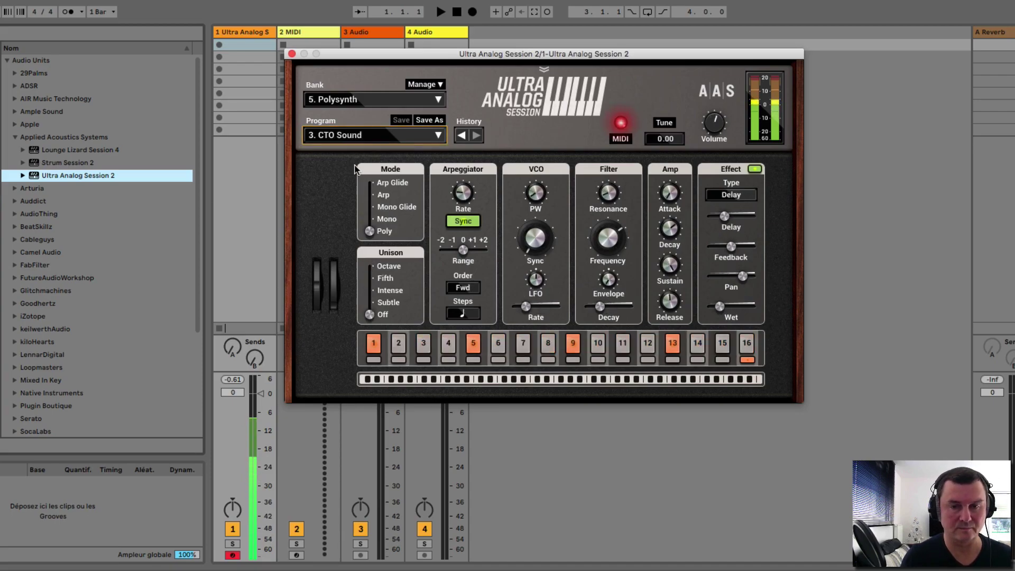
key(Down)
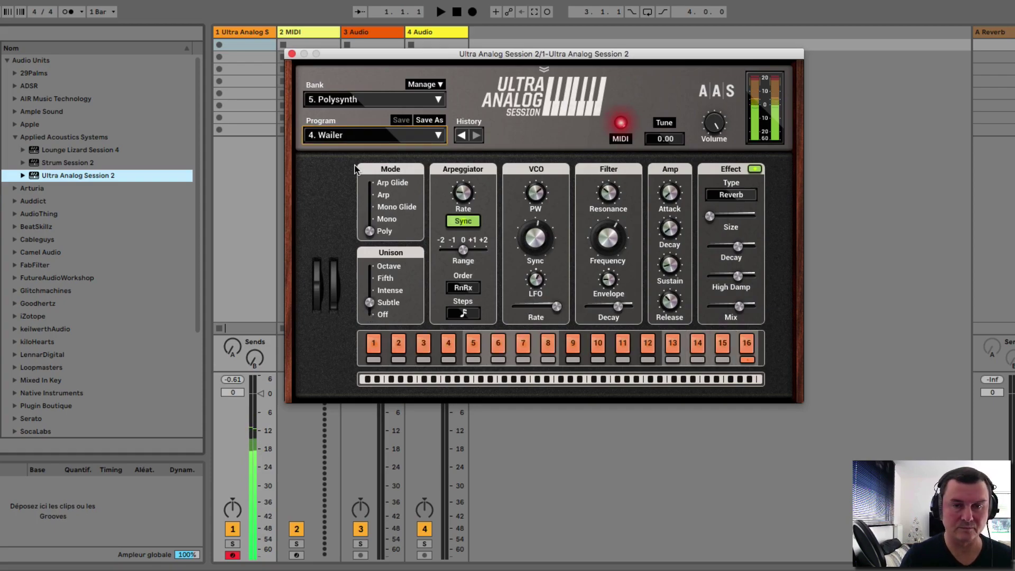
key(Down)
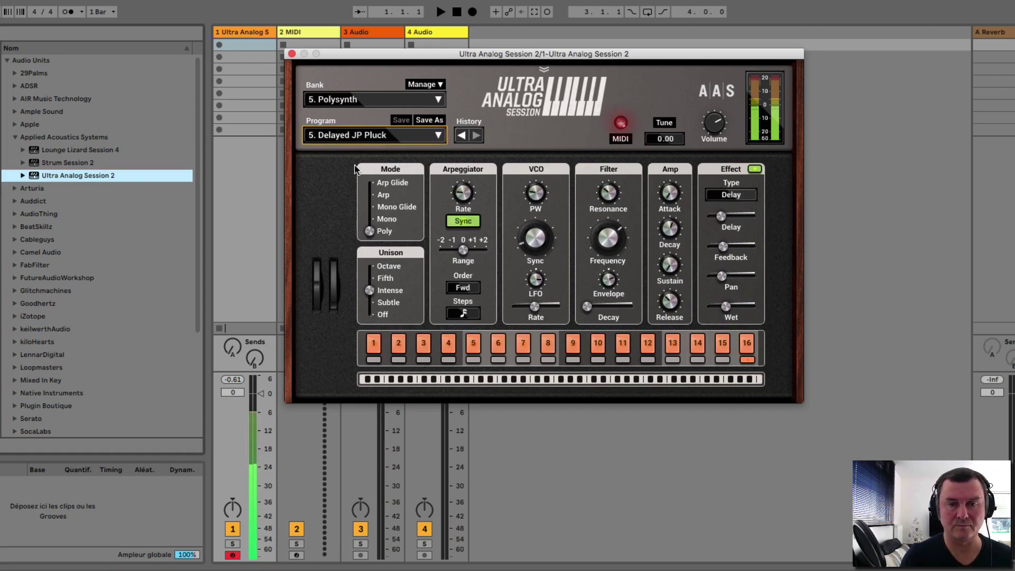
Browse the rest of the Polysynth program list without loading another program
click(353, 138)
scroll(357, 291, down, 10)
click(368, 102)
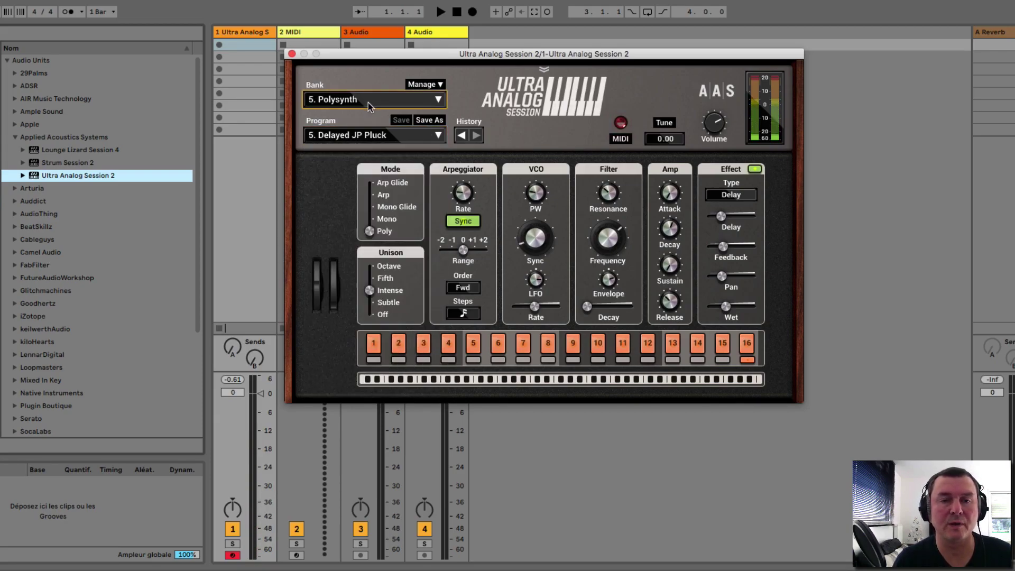
Switch to the Richard Devine Signature bank and audition its Classic Bass, 5th Pluck and Square Tine programs
click(368, 102)
click(358, 199)
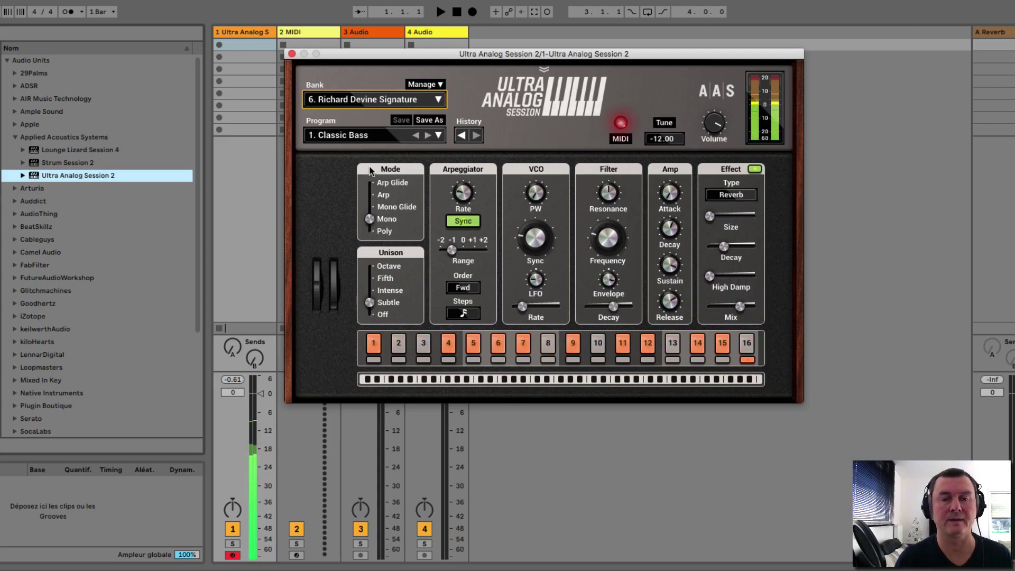
click(368, 138)
click(359, 166)
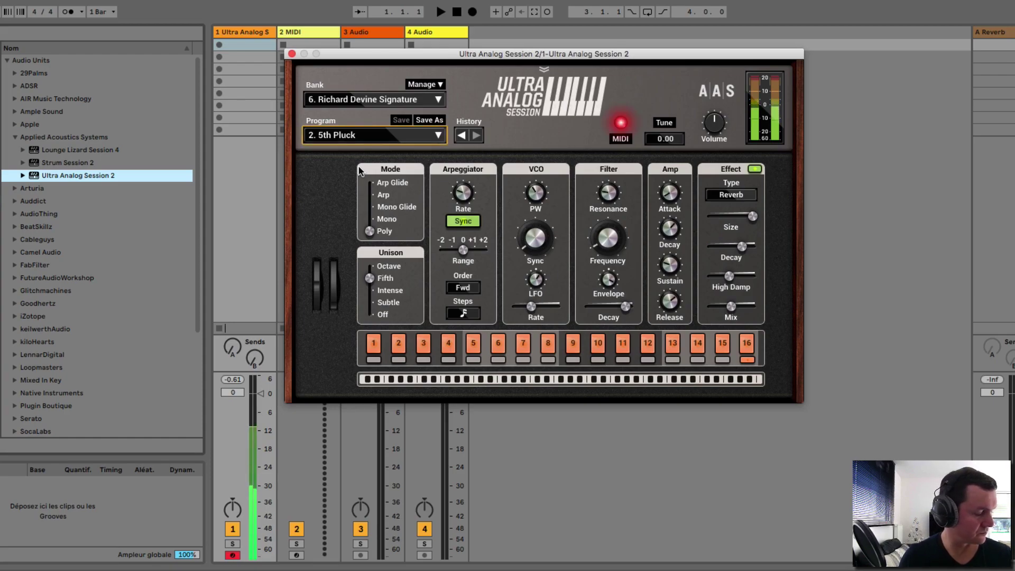
key(Down)
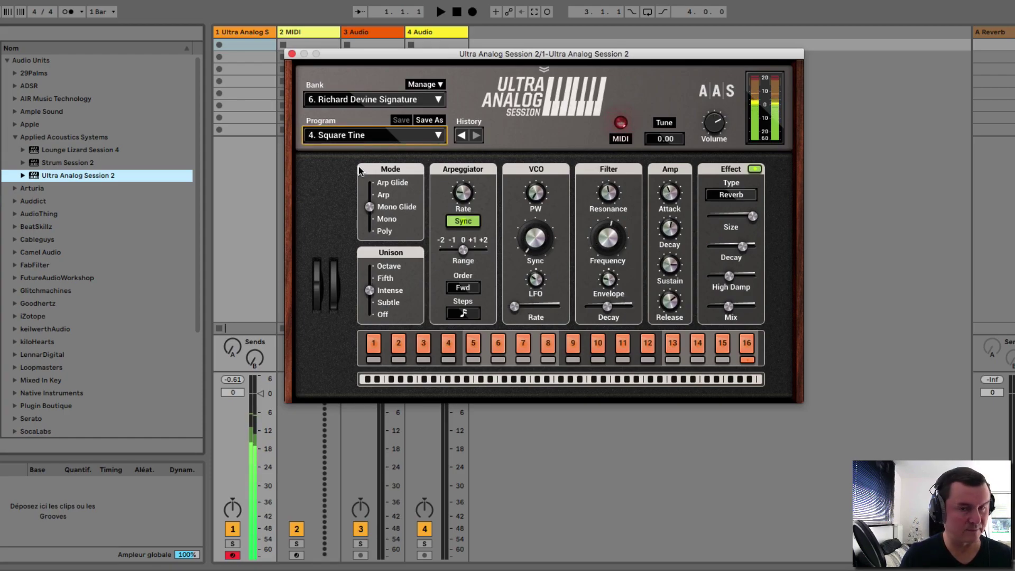
Audition the Richard Devine Signature programs Heaven Pad, Mellow Poly, Phase Play and 80's Poly
key(Down)
key(Down)
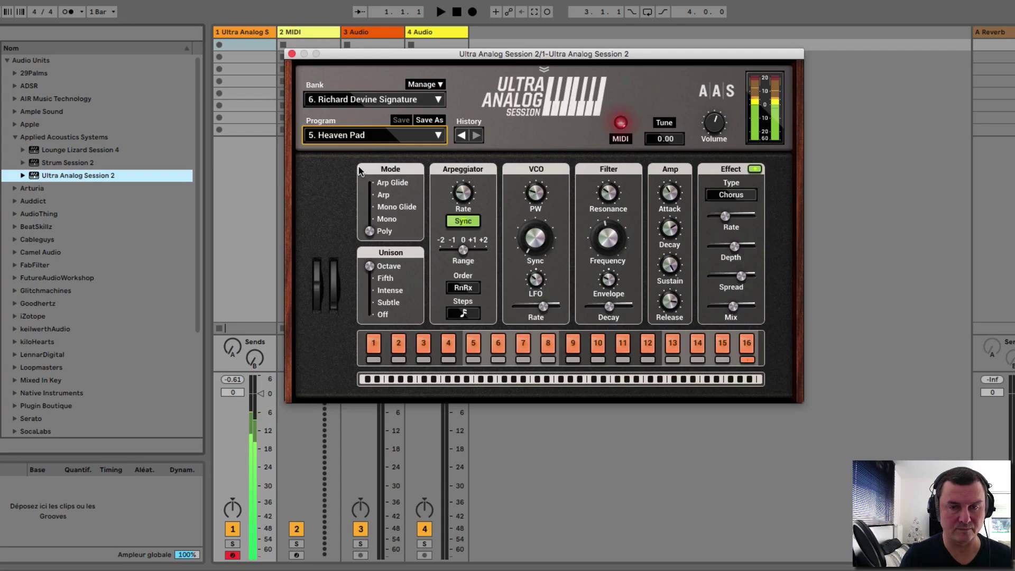
key(Down)
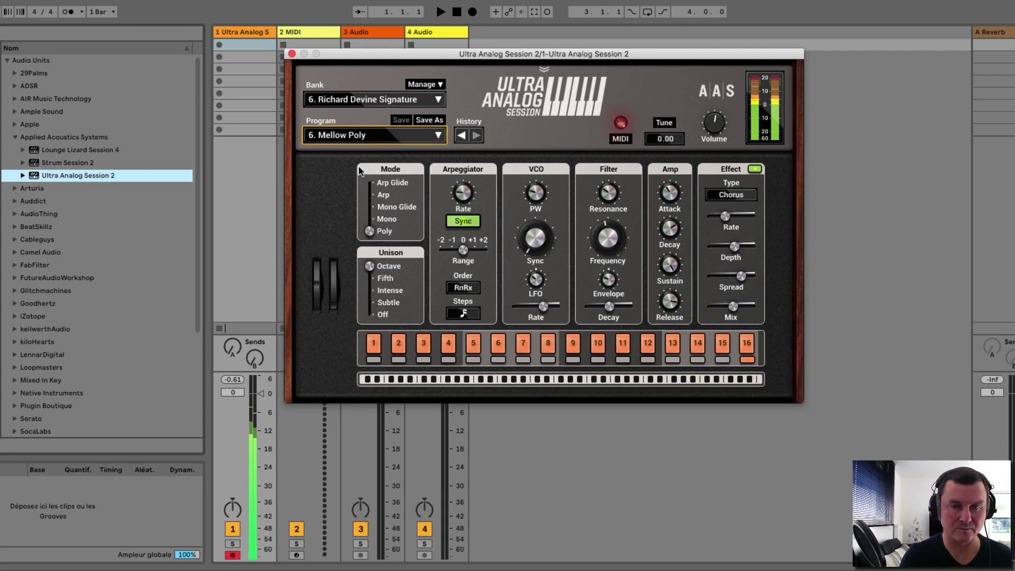
key(Down)
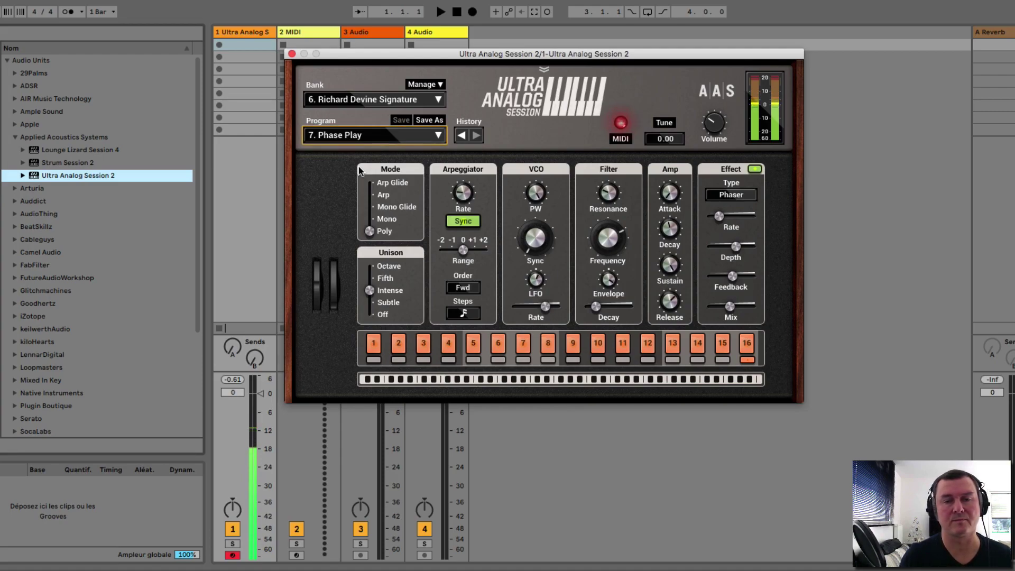
key(Down)
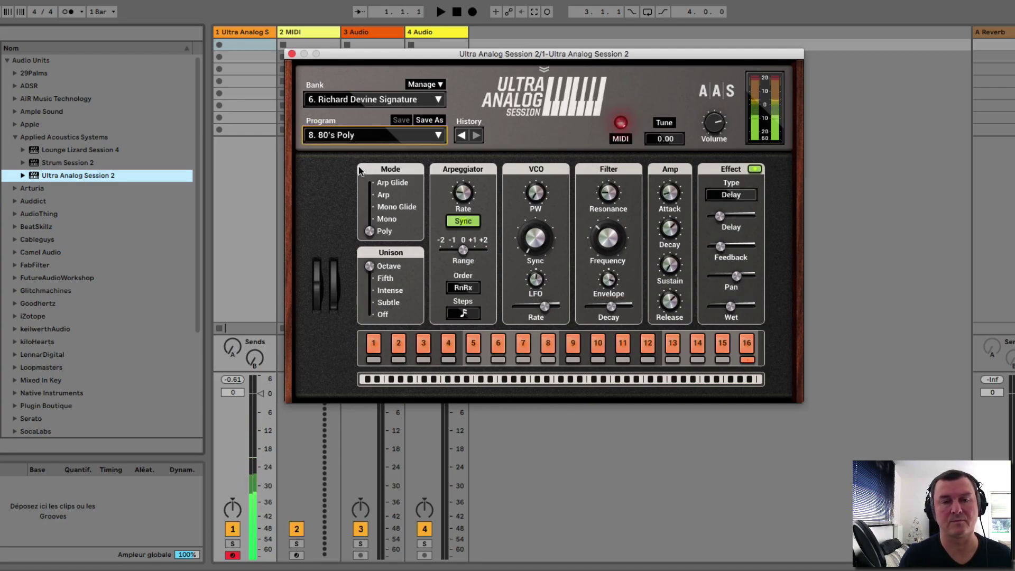
Audition the Massive Bassline and Galaxy Arp programs, and look further through the bank's program list
click(338, 139)
scroll(358, 249, down, 2)
scroll(359, 248, down, 12)
scroll(359, 249, down, 5)
click(365, 293)
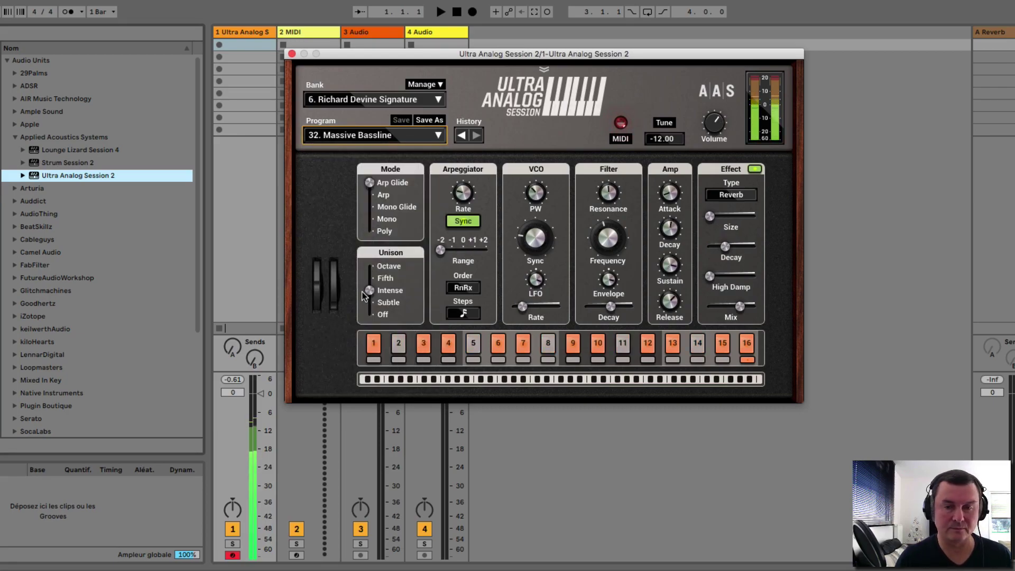
click(378, 136)
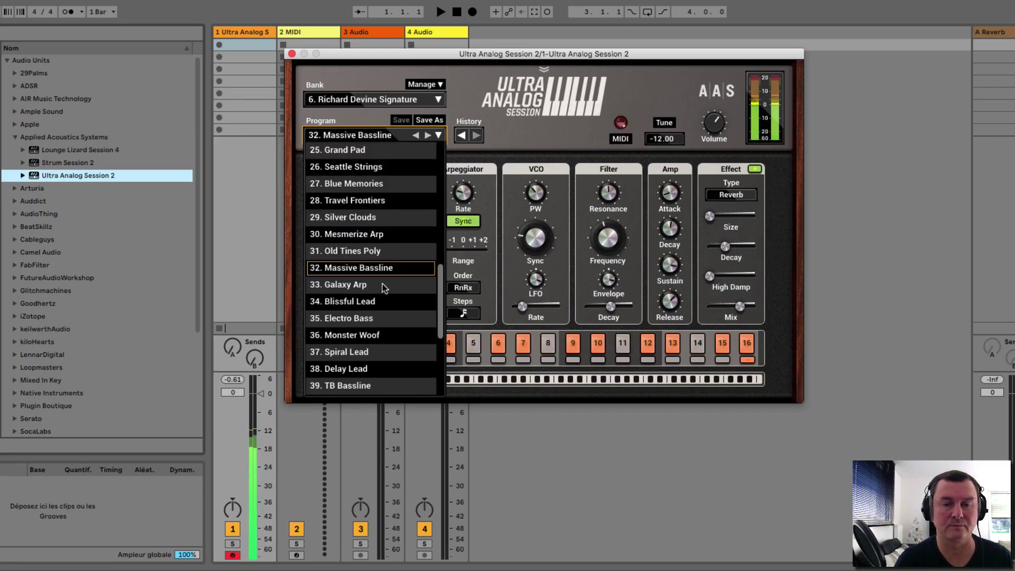
click(381, 283)
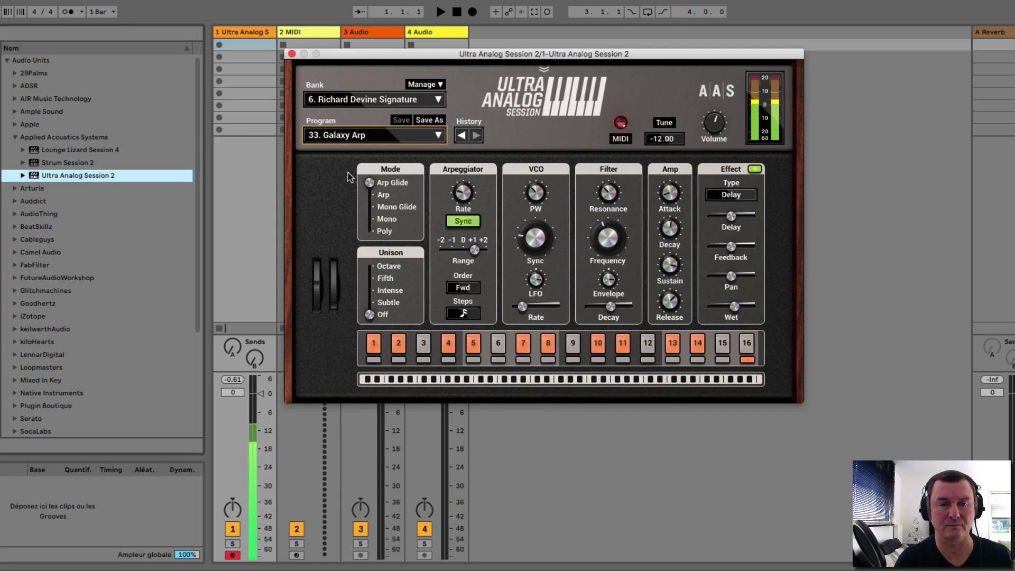
click(373, 137)
scroll(376, 254, down, 3)
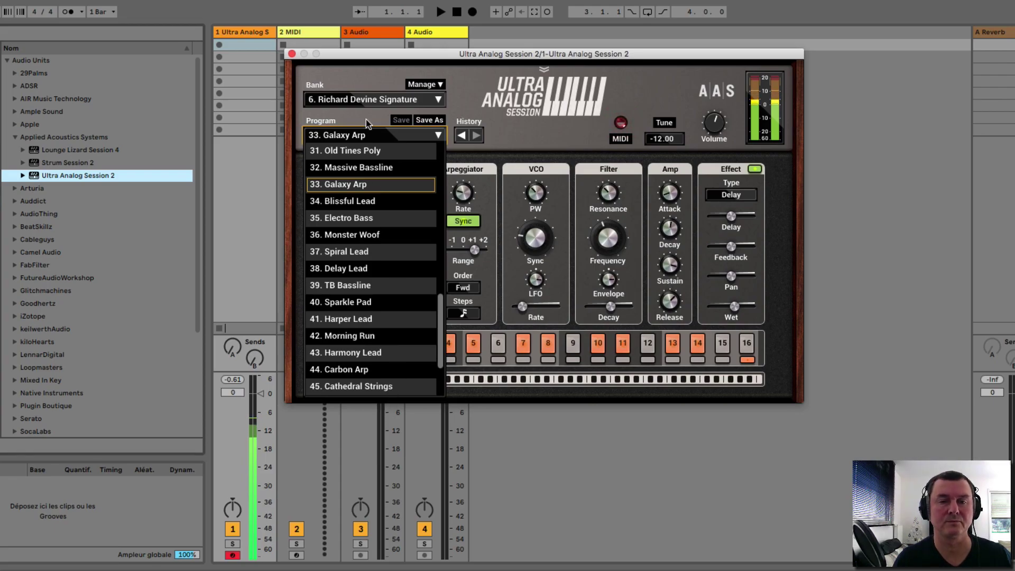
Switch to the Sean Divine Signature bank and audition its Fifth Dimension Arp and 303 Dreamz Arp programs
click(367, 100)
click(370, 101)
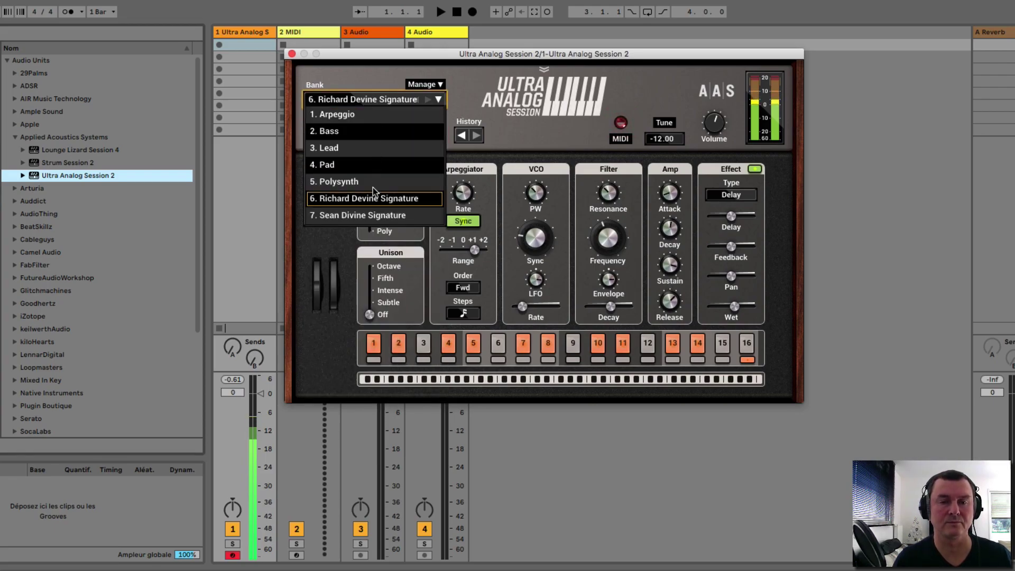
click(365, 215)
click(367, 135)
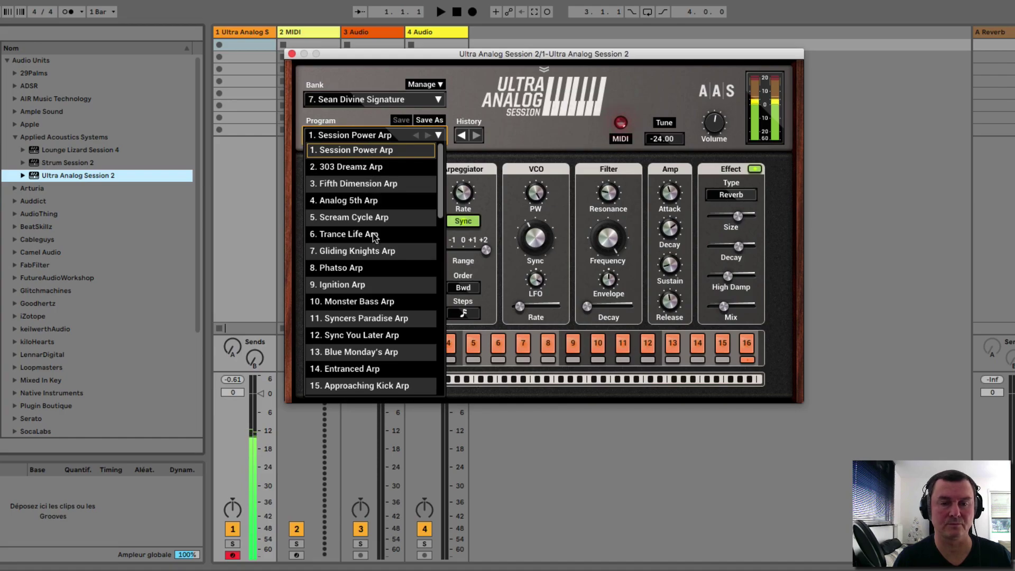
click(365, 184)
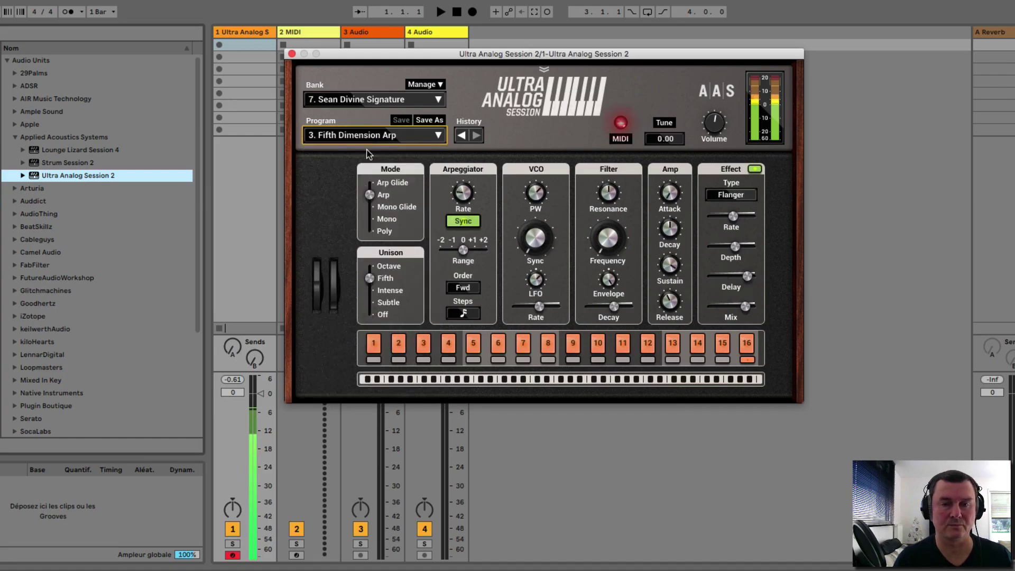
click(364, 136)
click(363, 169)
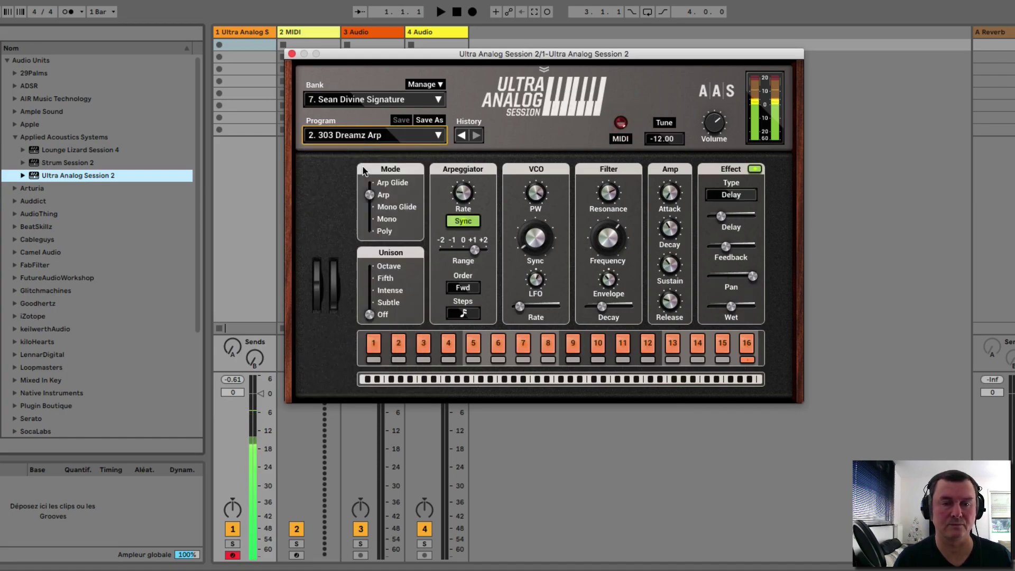
Audition the Syncers Paradise Arp, Entranced Arp and Popping Corn Bass programs, and close the instrument window
click(364, 136)
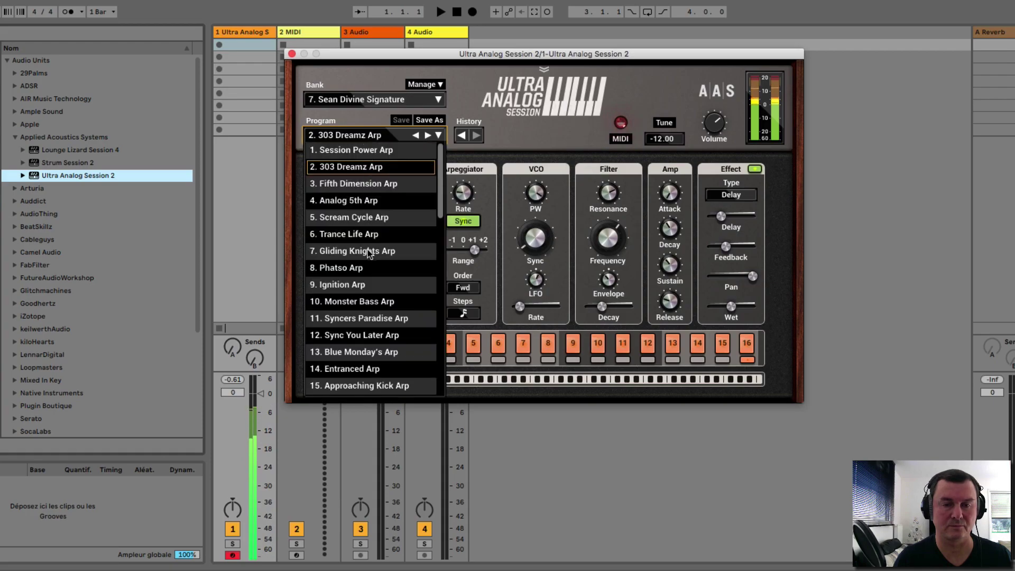
click(370, 319)
click(368, 138)
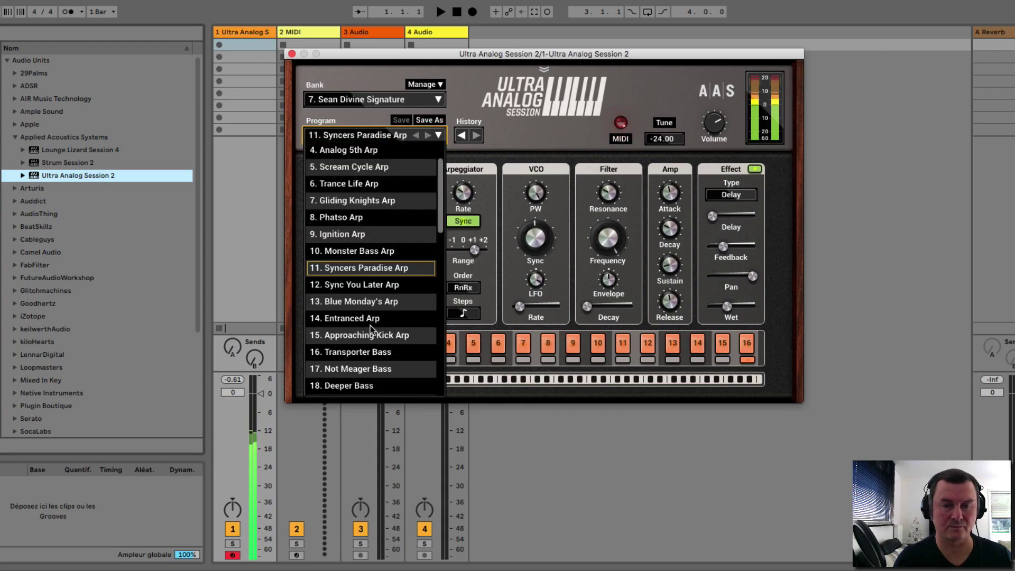
click(372, 319)
click(365, 137)
scroll(350, 193, down, 5)
click(351, 191)
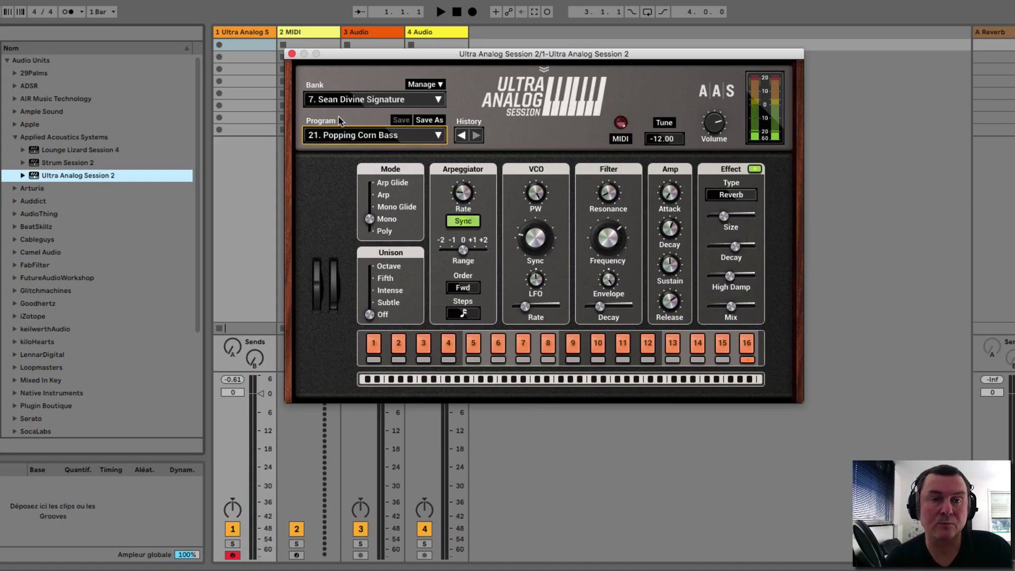
click(291, 54)
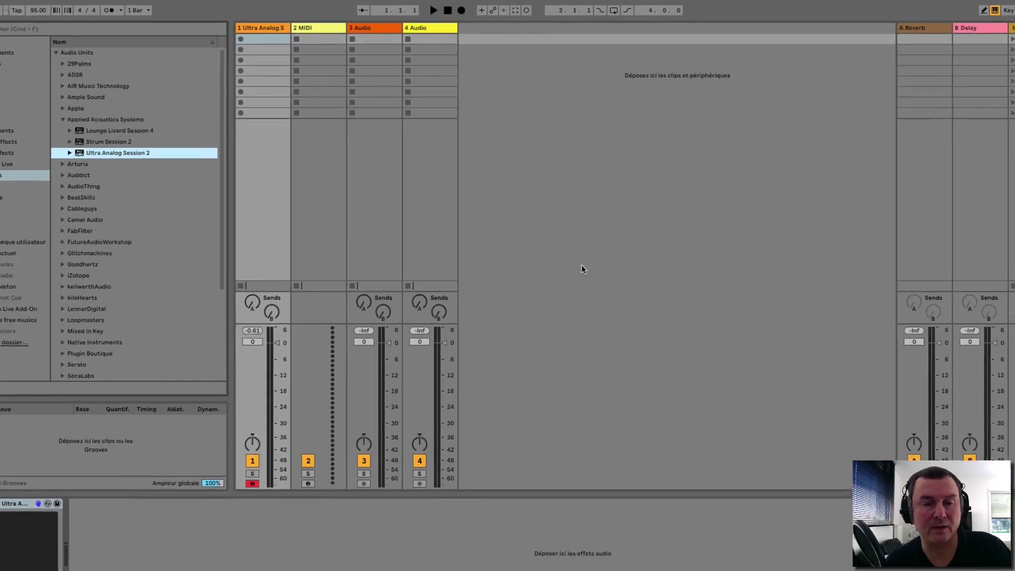